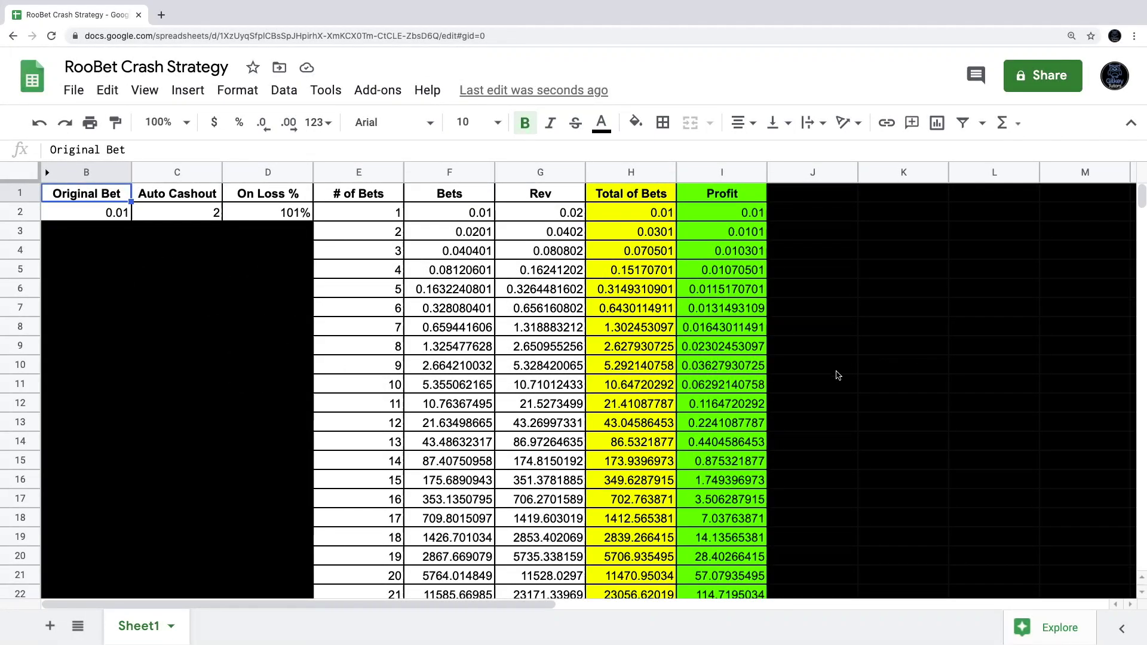
Copy the header cells B1:I1, Original Bet through Profit, from Sheet1 into a new sheet starting at cell A1.
click(101, 291)
drag(101, 195, 745, 199)
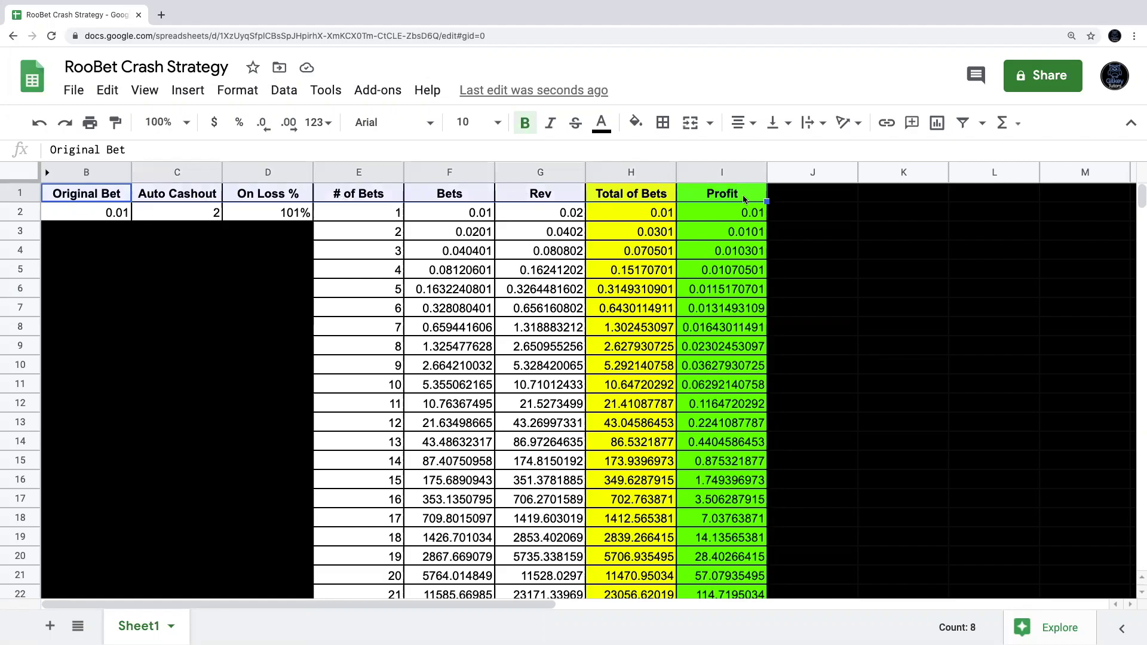
right_click(195, 200)
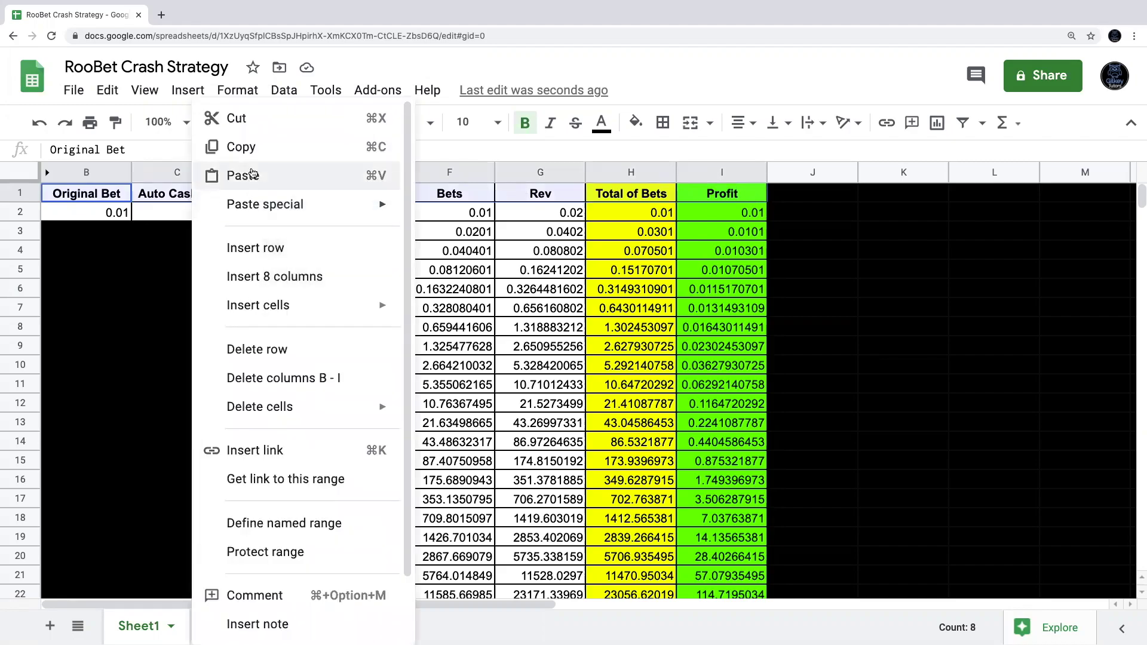
click(242, 147)
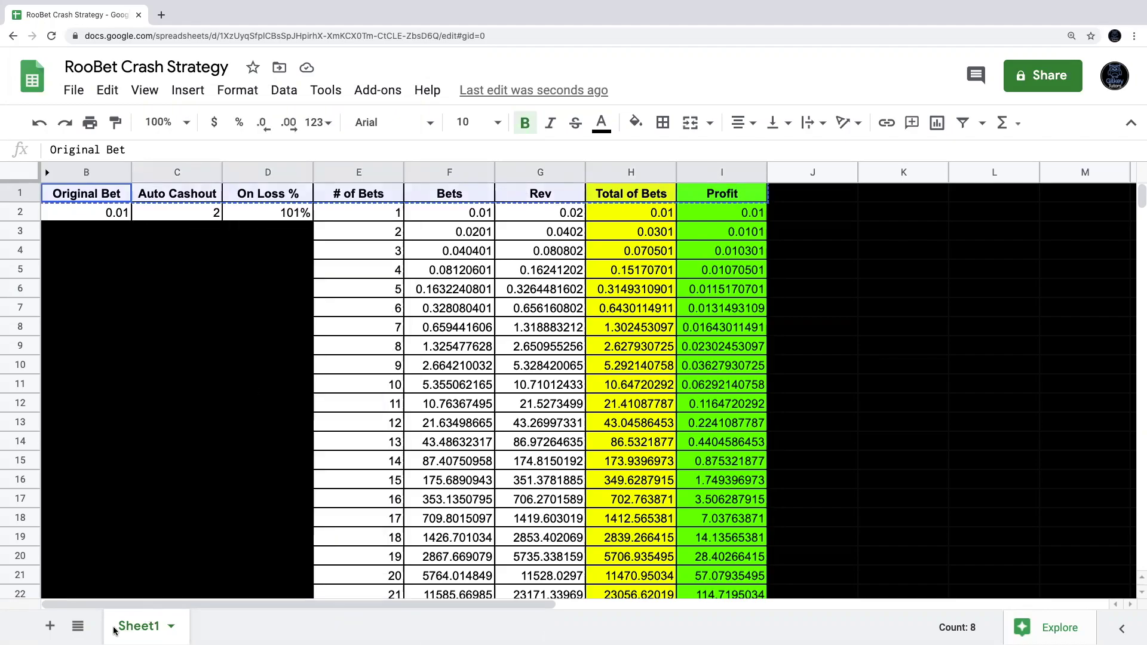
click(50, 626)
right_click(81, 198)
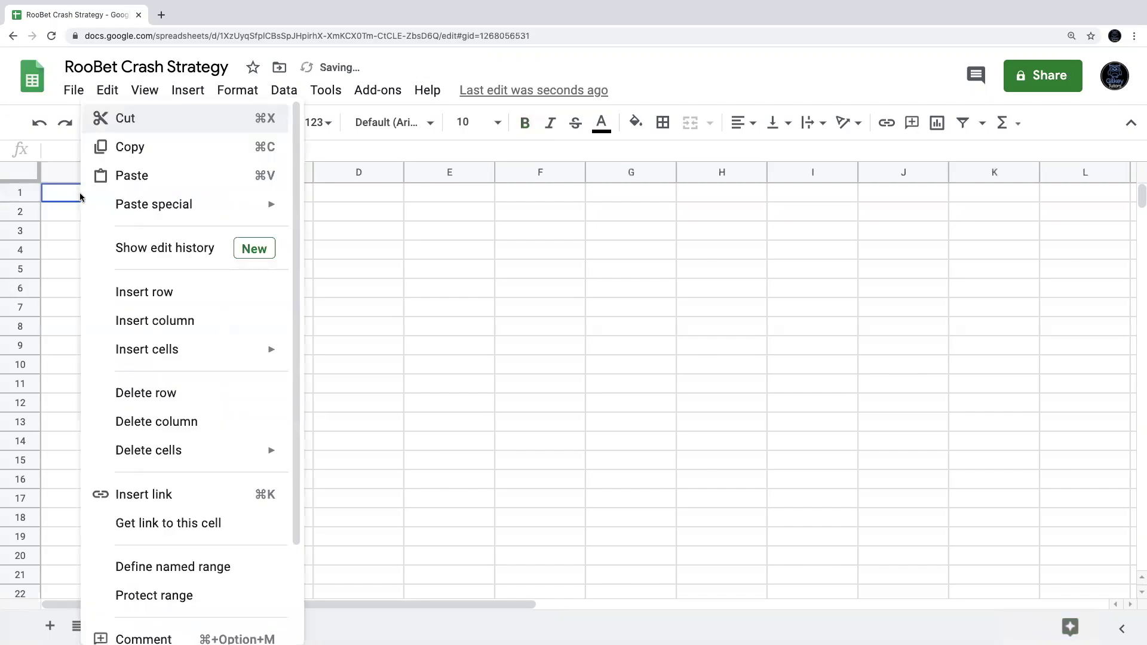
click(165, 175)
click(353, 368)
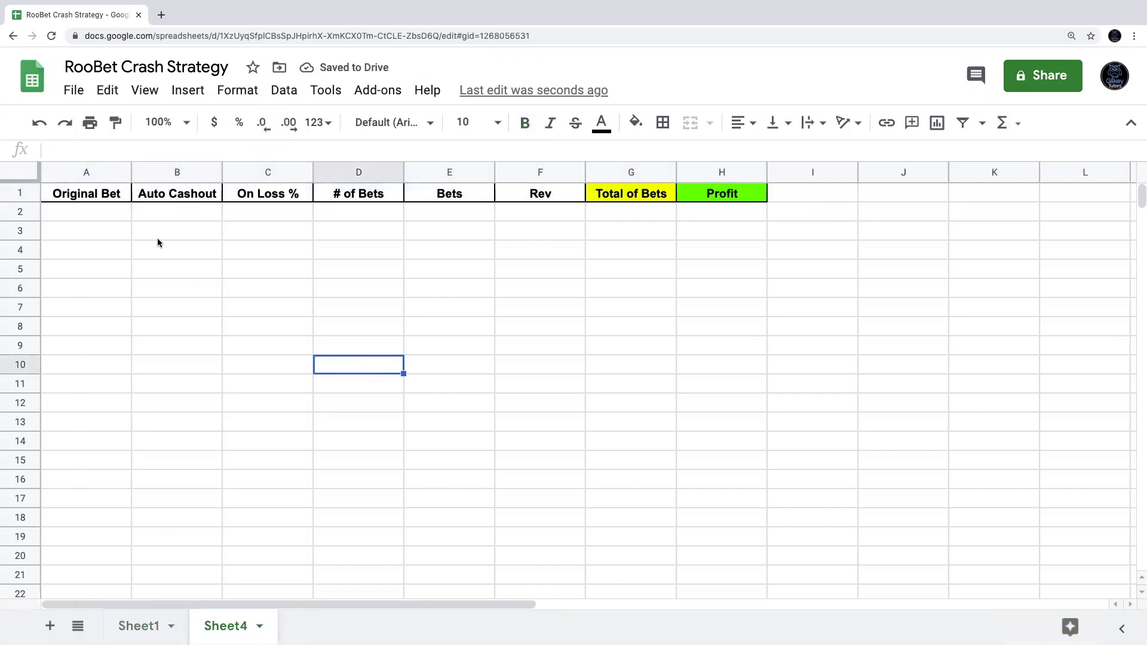
Review the pasted column headers in row 1 one by one, from Original Bet to Profit.
click(87, 198)
click(173, 193)
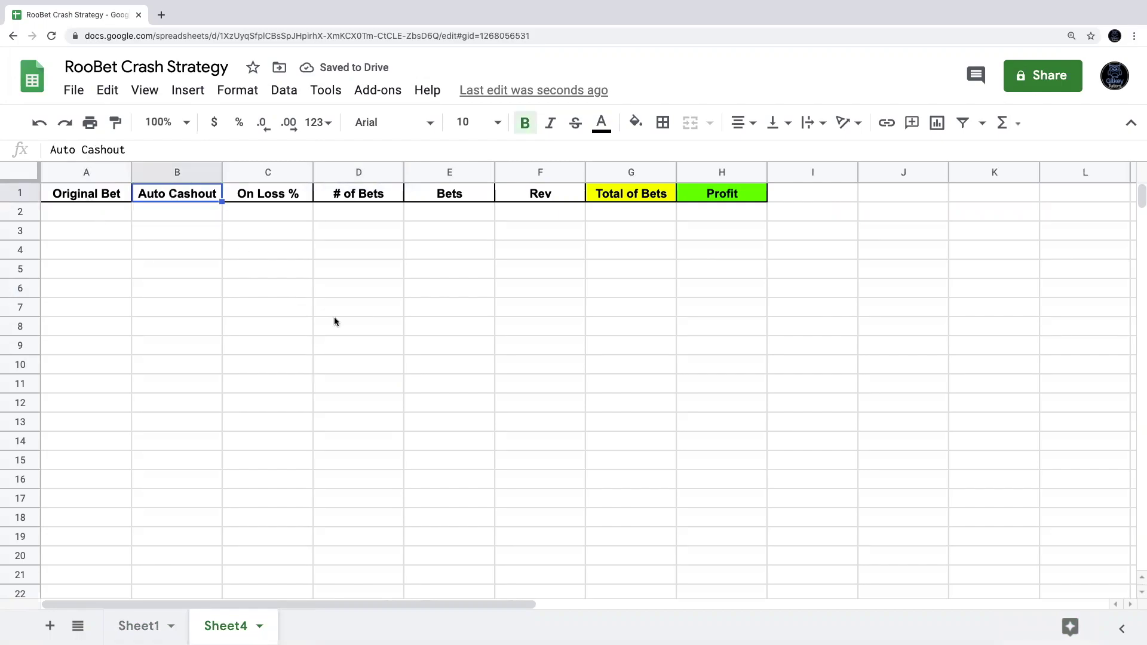
click(261, 197)
click(347, 196)
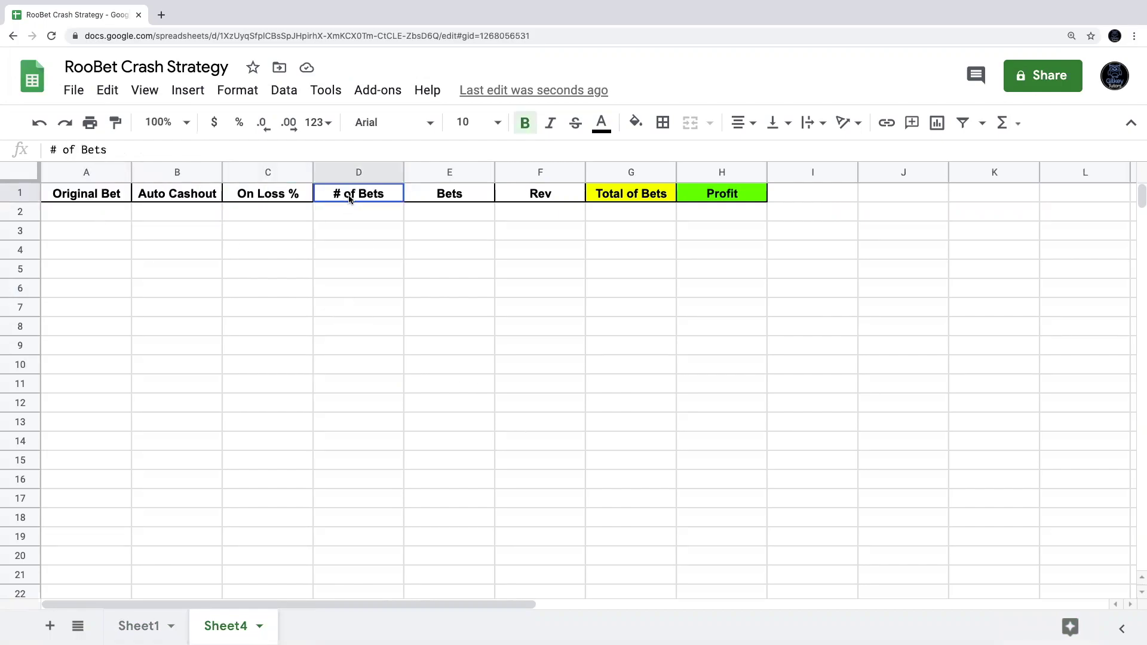
click(447, 195)
click(549, 198)
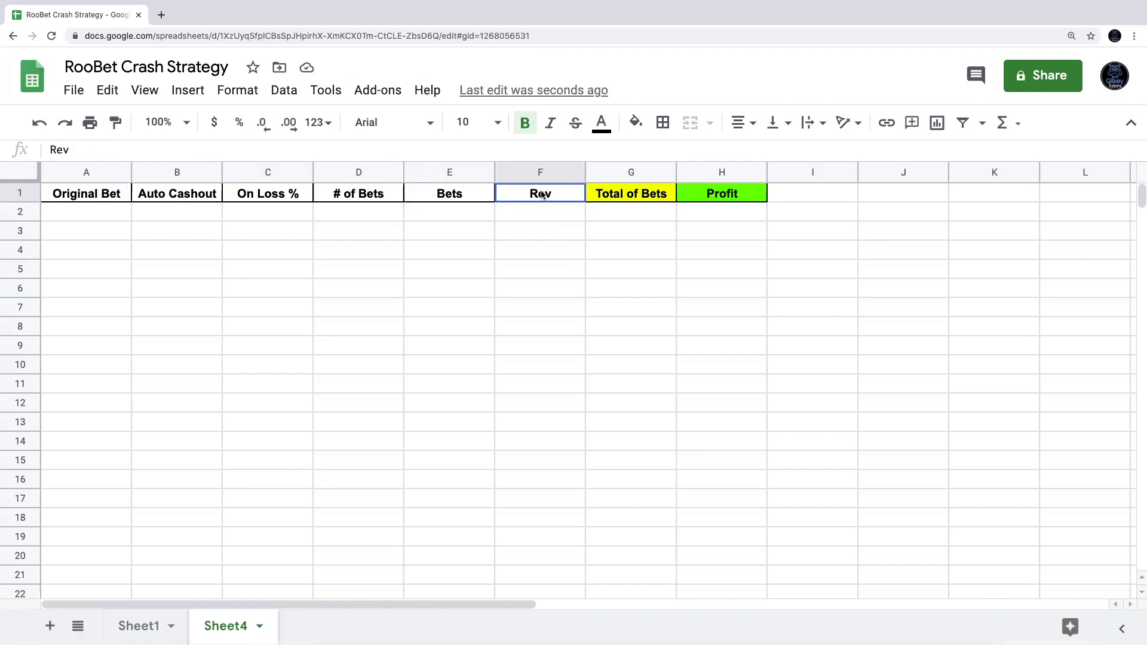
click(633, 198)
click(732, 198)
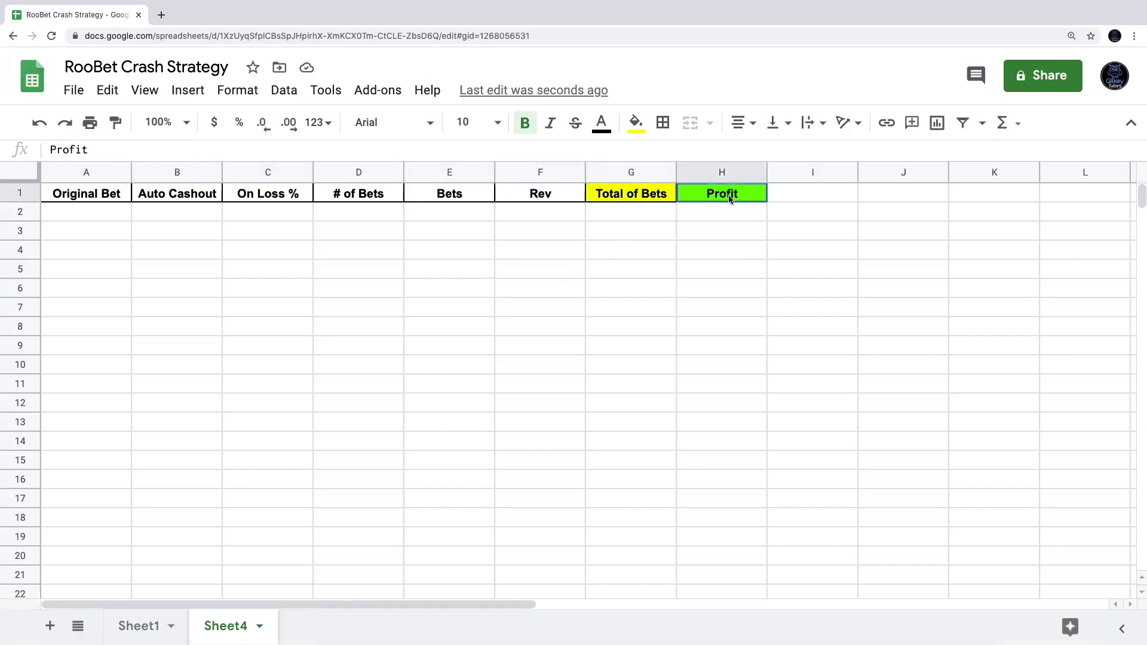
click(624, 198)
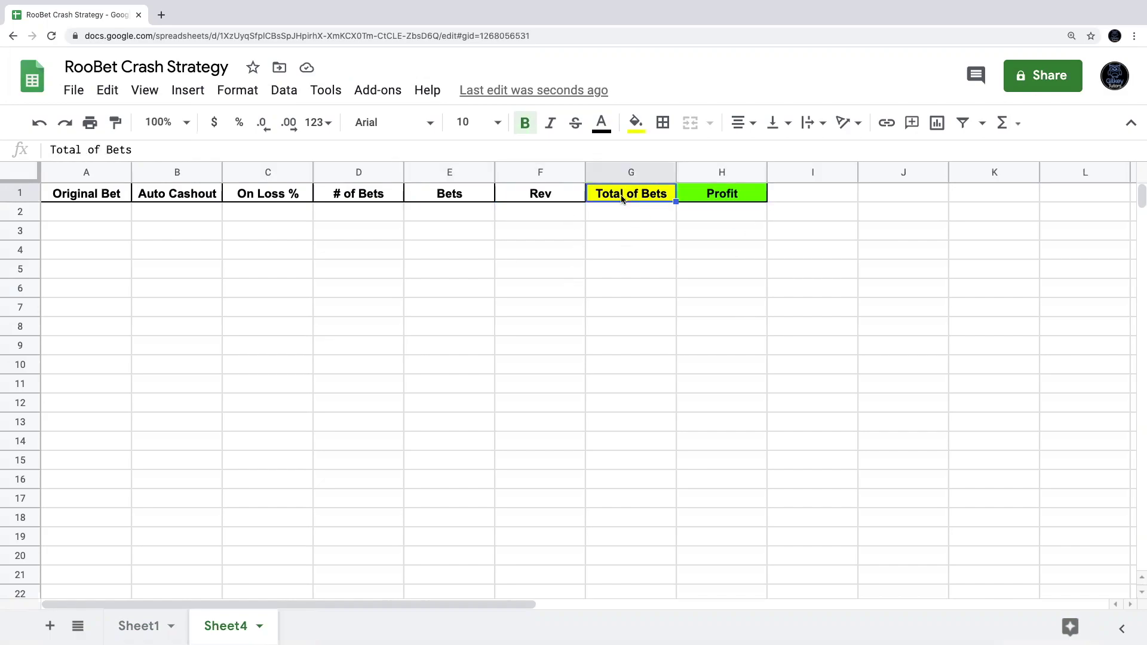
click(719, 200)
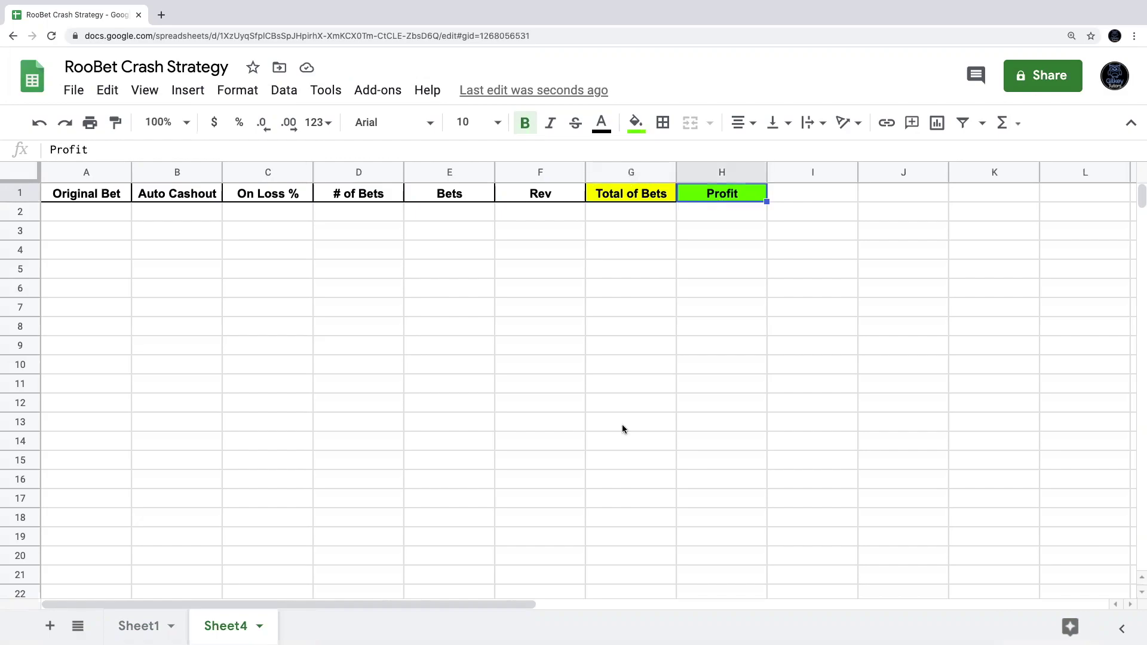
Fill row 2 with .01 for Original Bet, 2 for Auto Cashout and 101% for On Loss %.
click(83, 213)
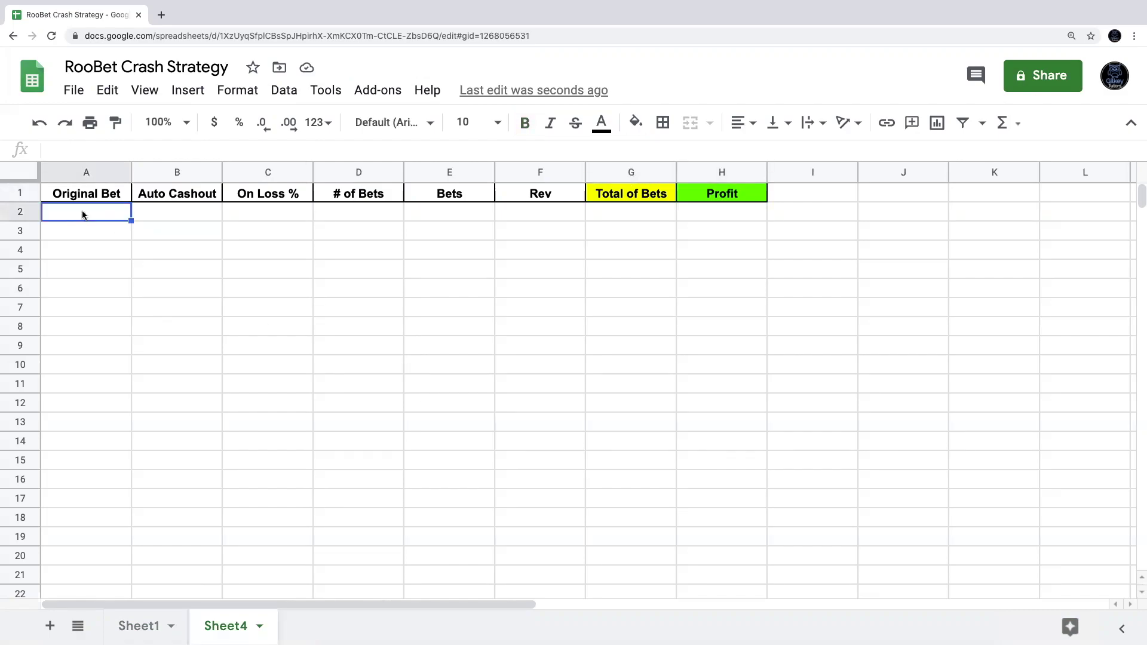
text(.01)
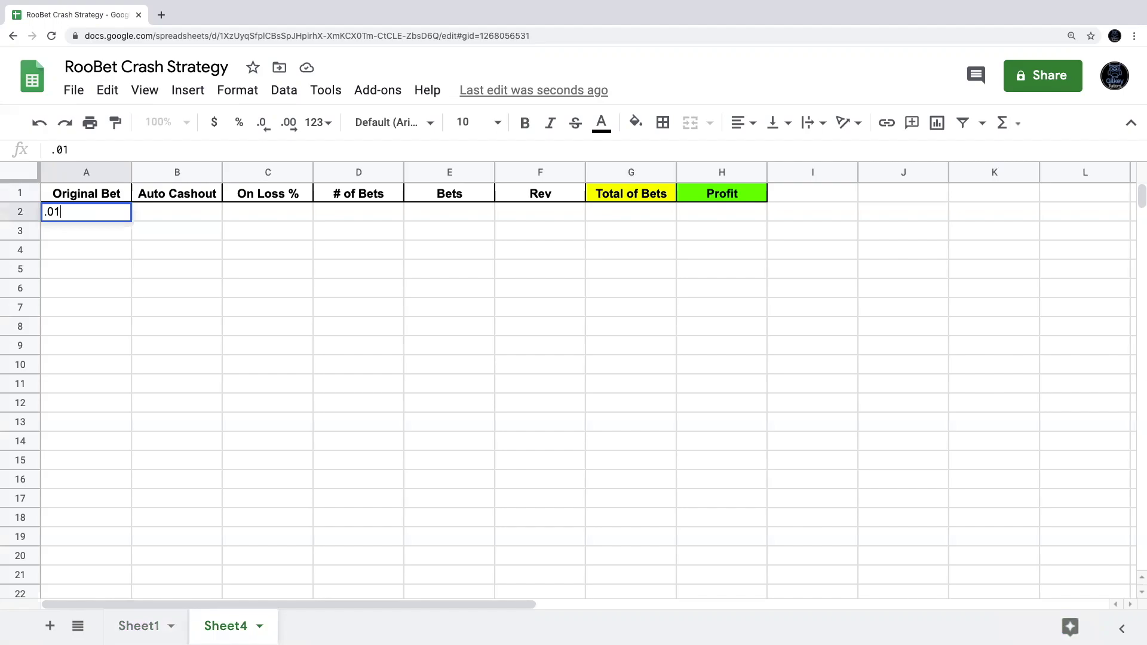
click(197, 214)
text(2)
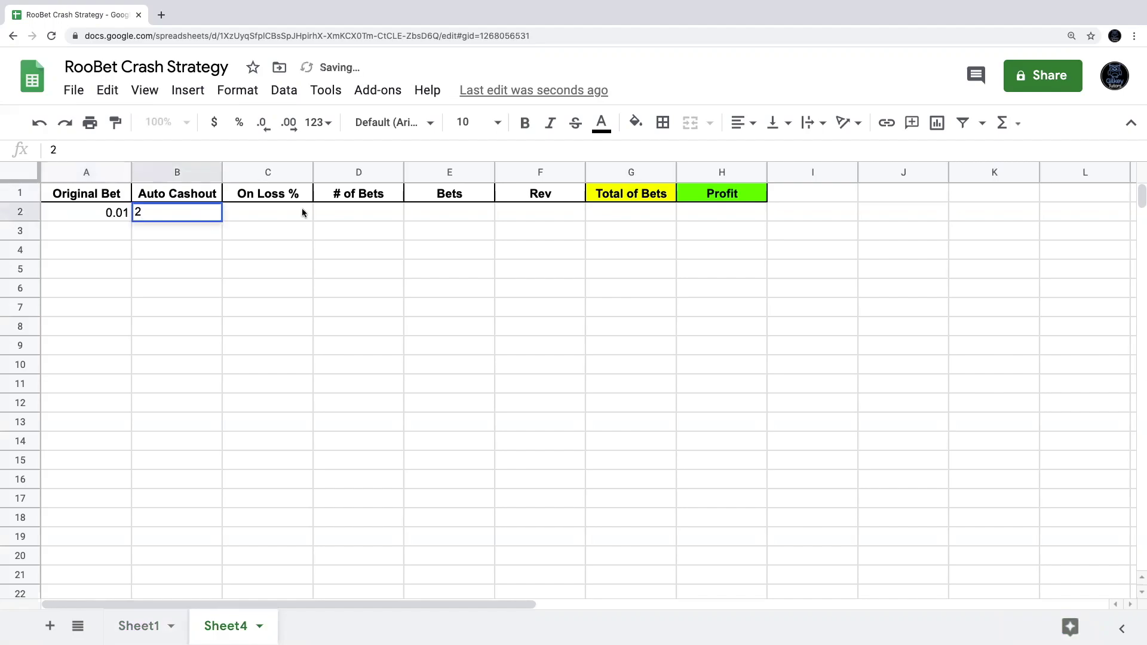
click(291, 212)
text(101%)
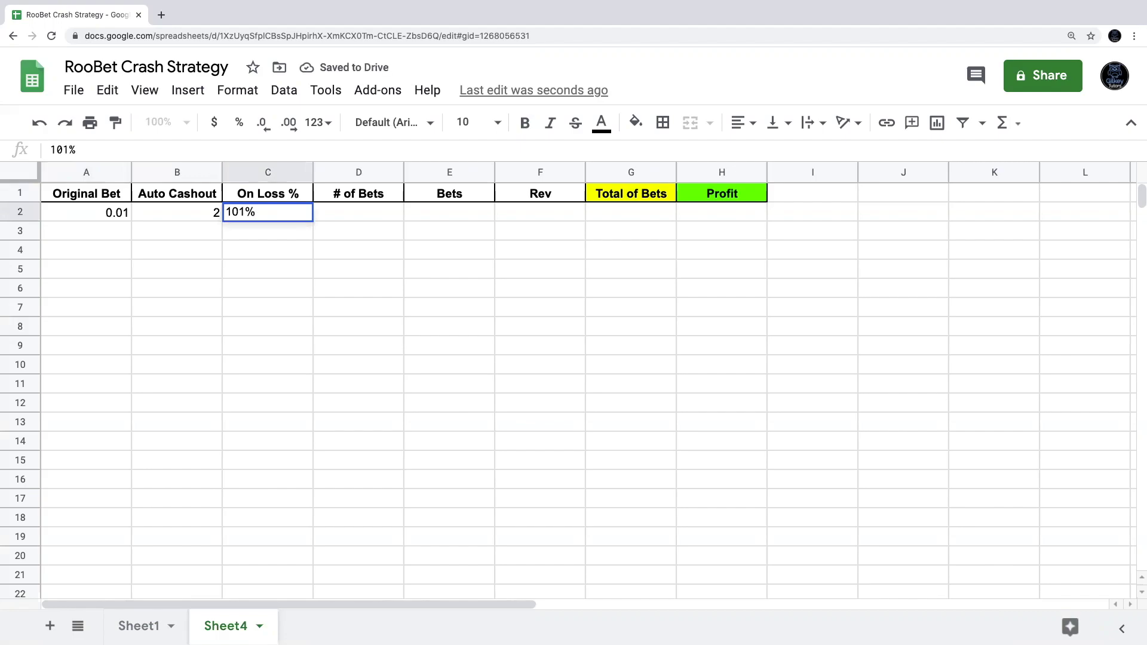
key(Return)
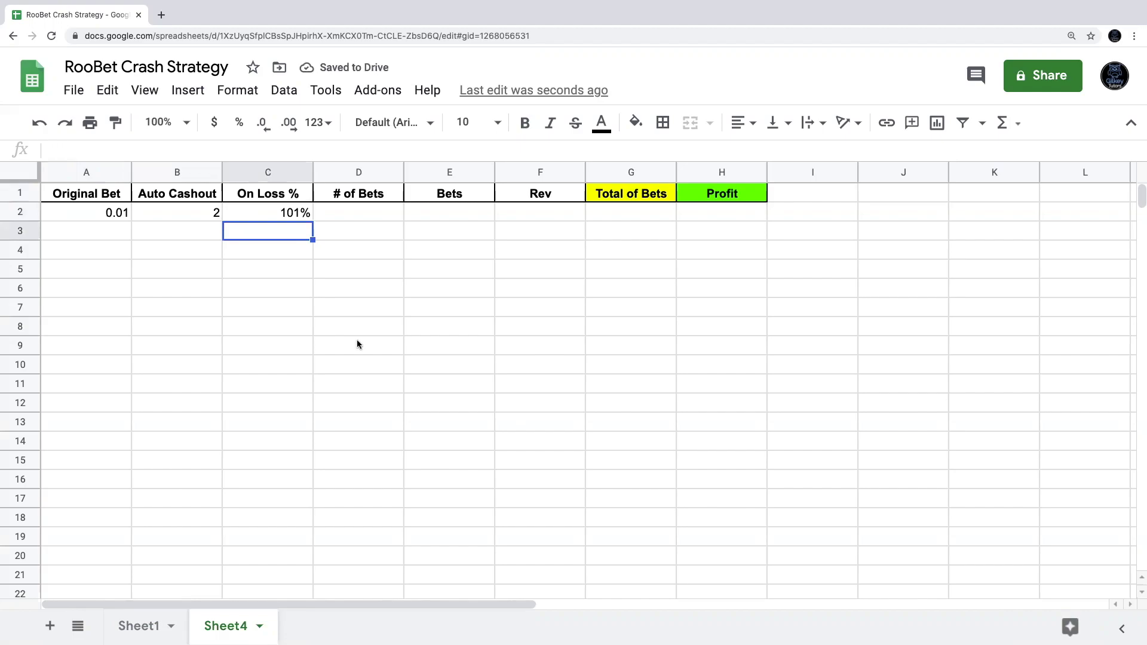
Enter 1, 2 and 3 in cells D2 to D4 under # of Bets.
click(353, 214)
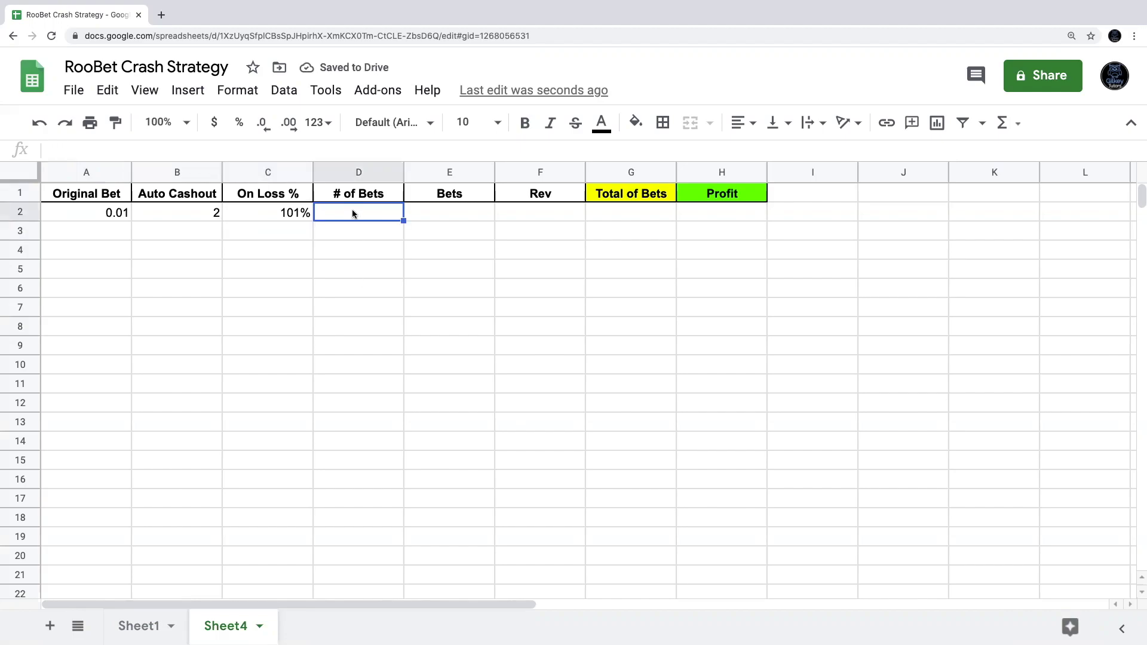
text(1)
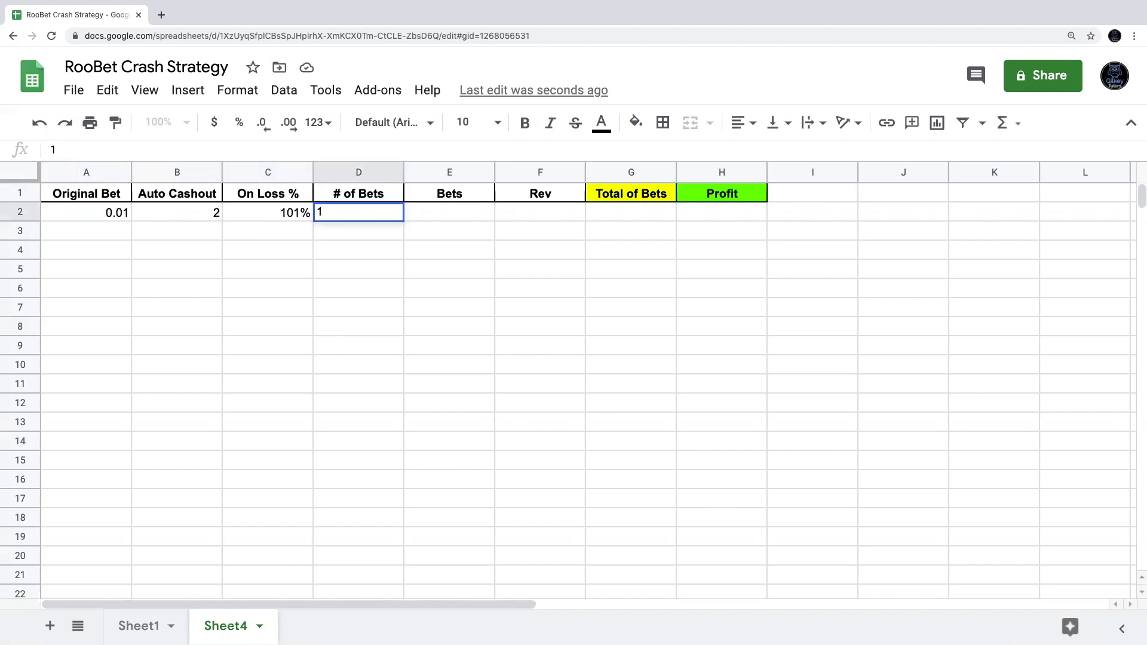
key(Return)
text(2)
key(Return)
text(3)
key(Return)
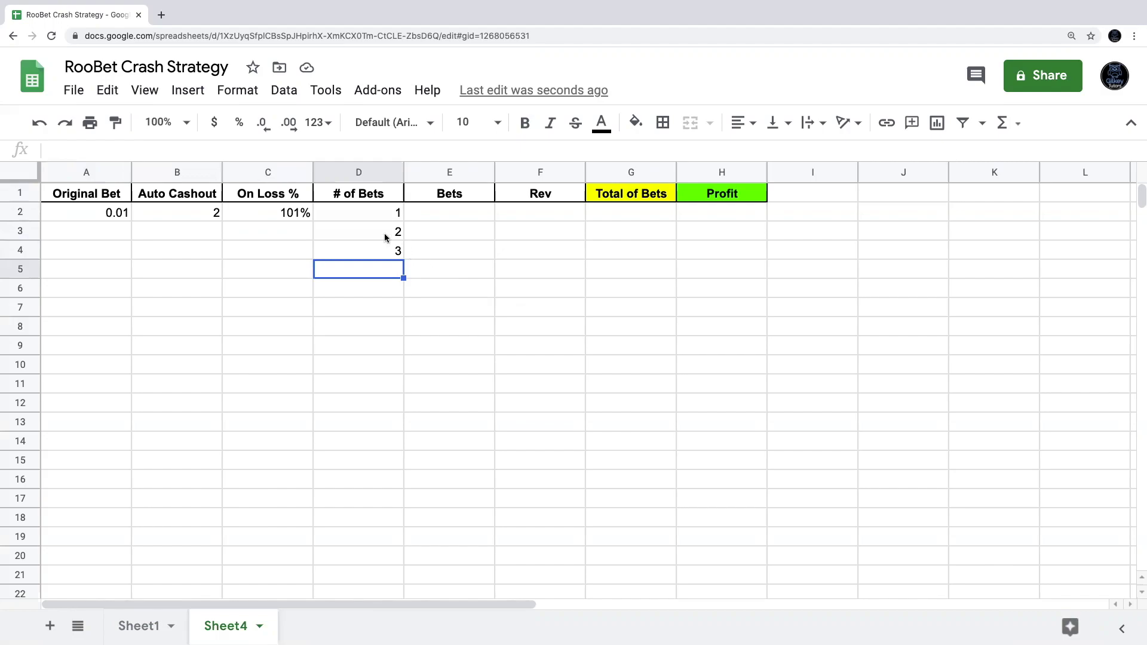
Extend the # of Bets series from D2:D4 down the column to 100 in row 101.
click(356, 216)
drag(356, 233, 356, 248)
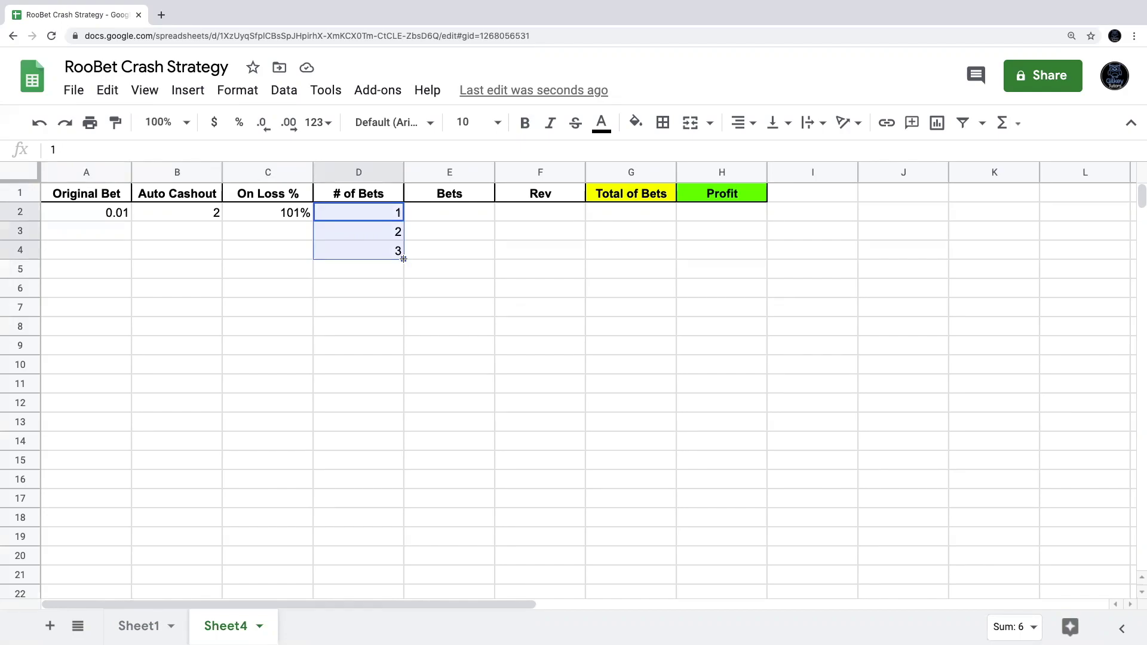
drag(404, 259, 364, 499)
click(370, 420)
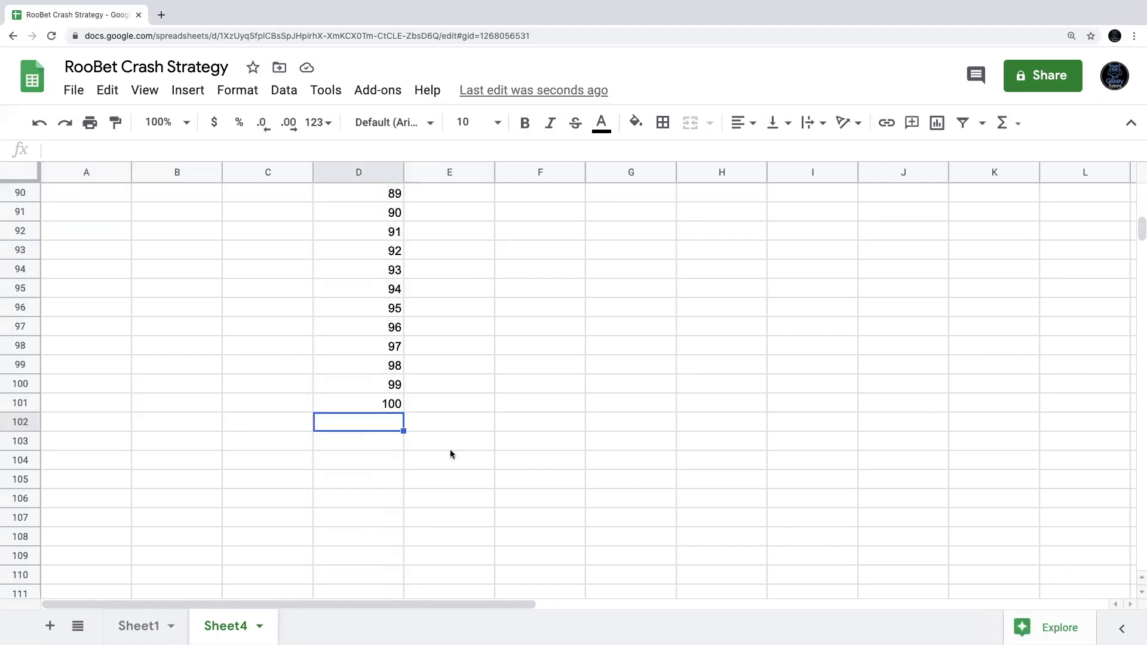
scroll(391, 407, up, 20)
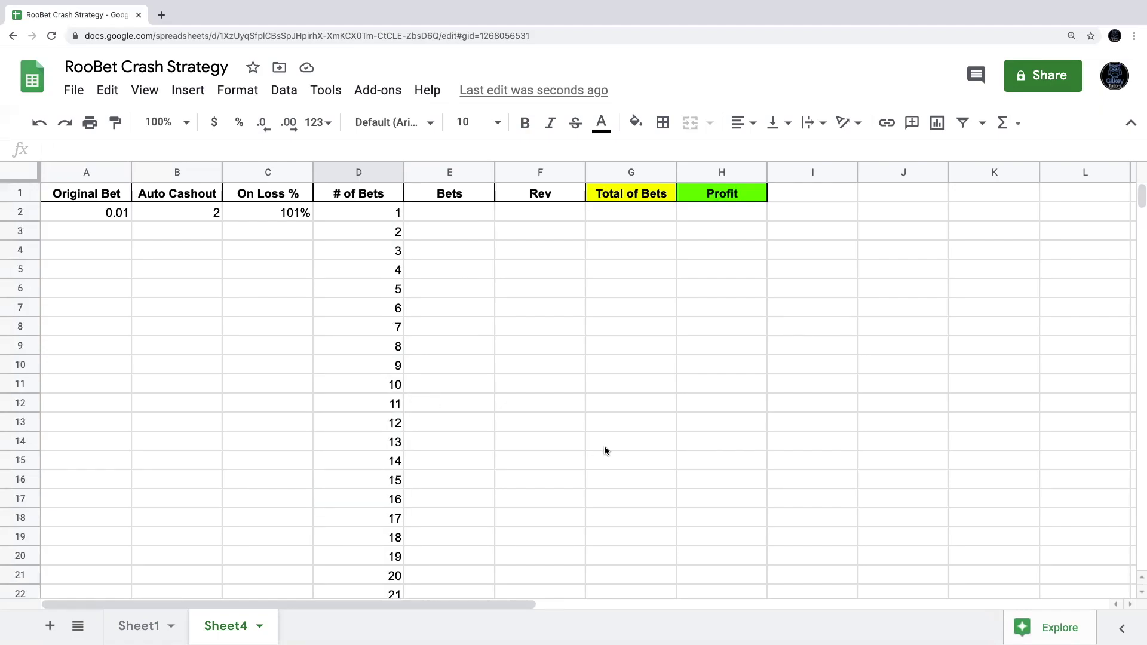
Enter the formula =A2 in the first Bets cell, E2.
click(450, 214)
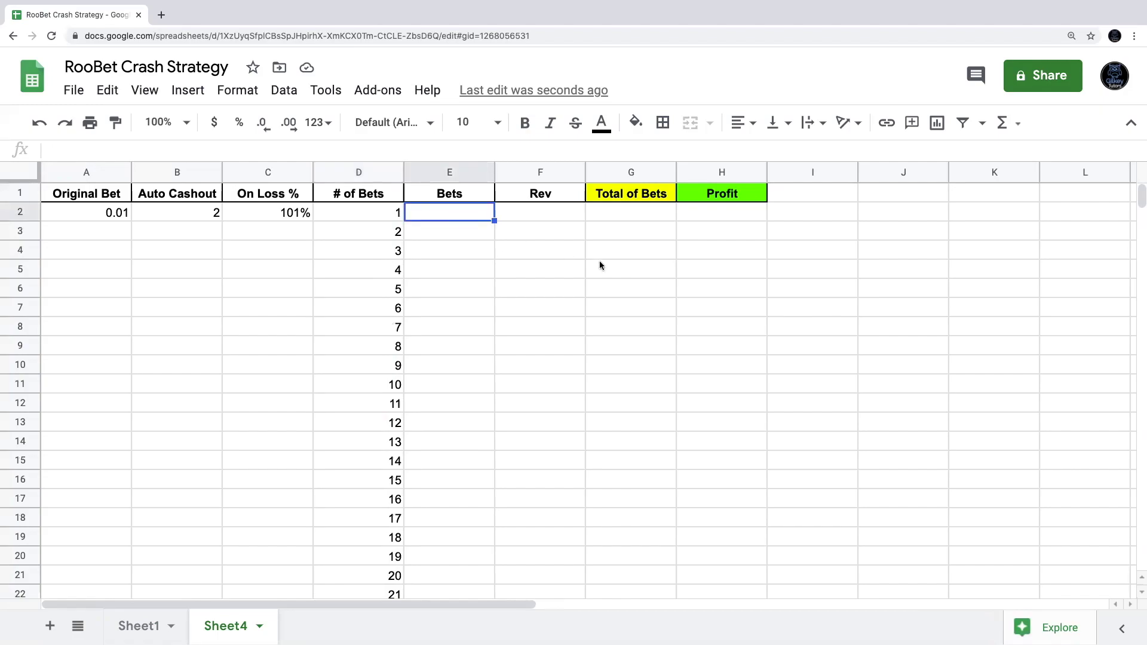
text(=)
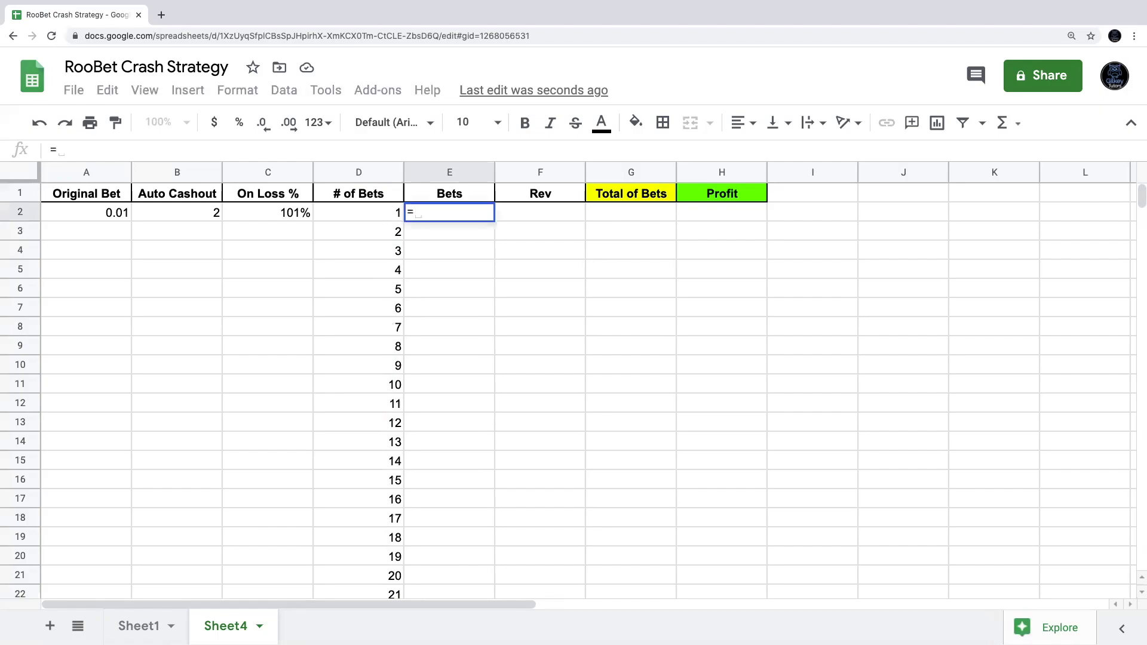
click(100, 212)
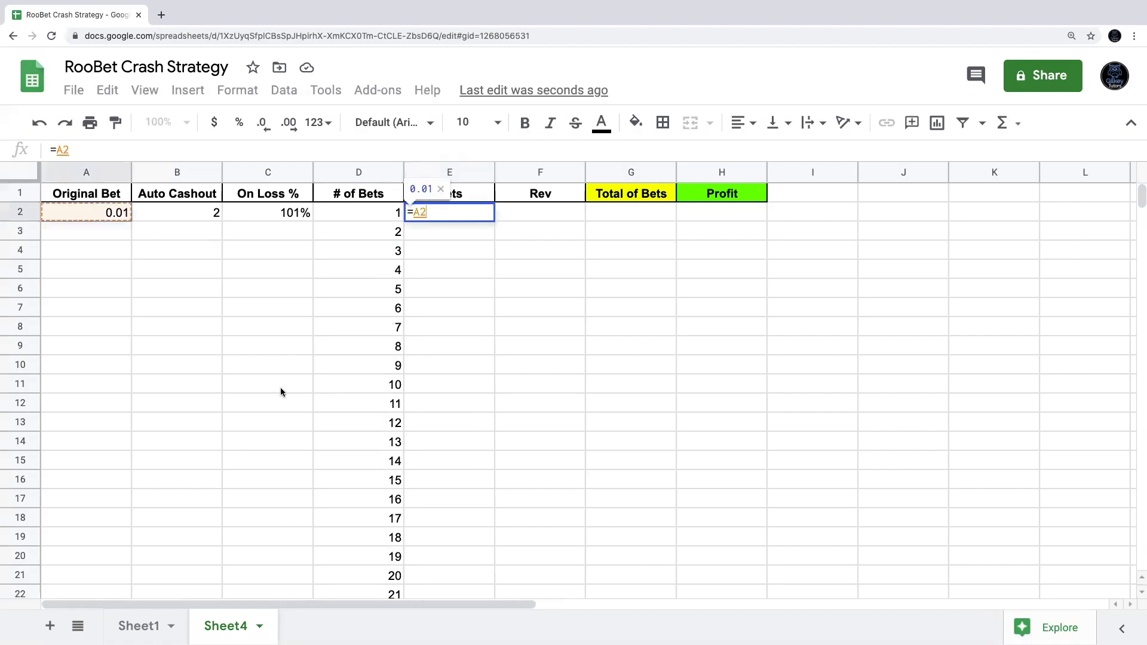
key(Return)
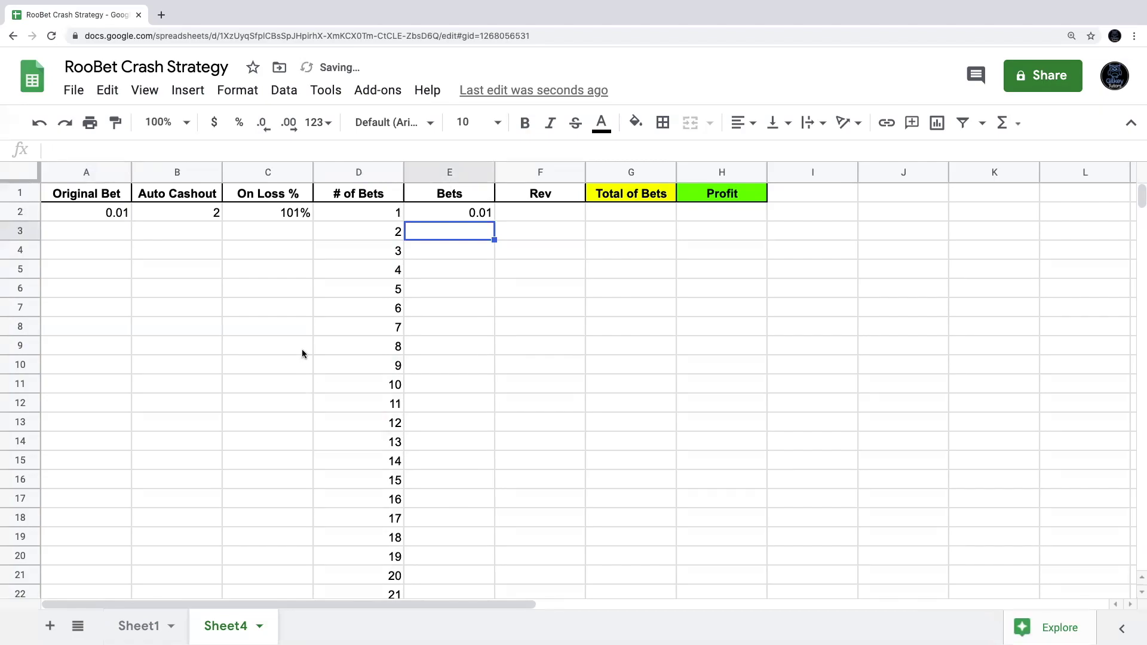
Clear cell E2 and re-enter the formula =A2 so the first bet references the original bet.
click(462, 214)
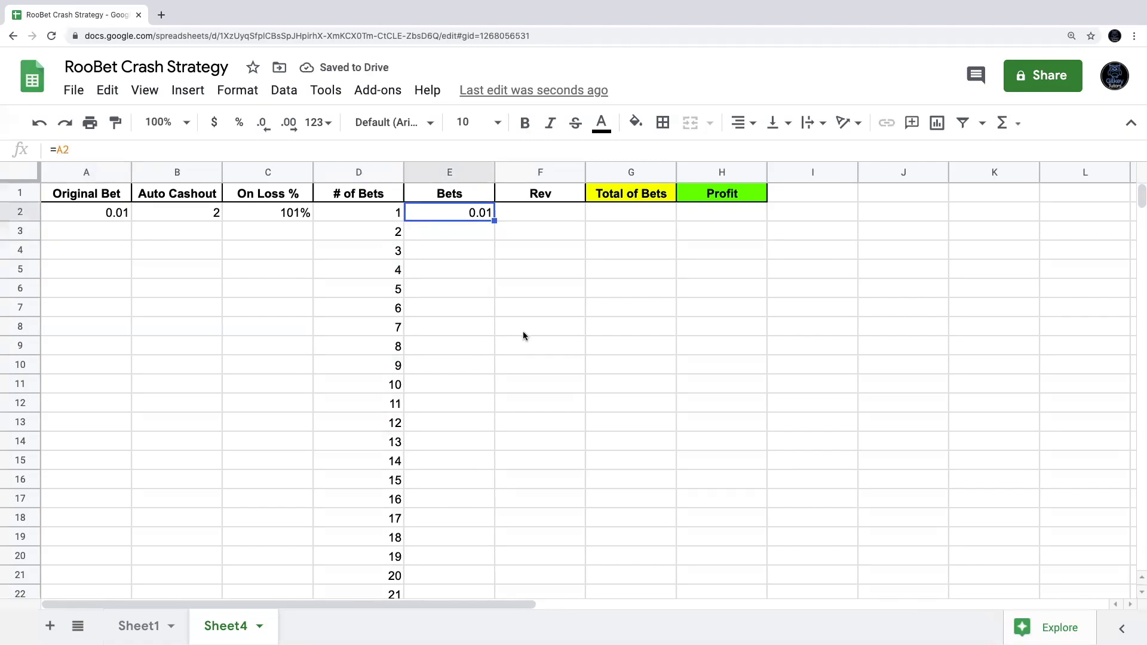
key(Delete)
text(=)
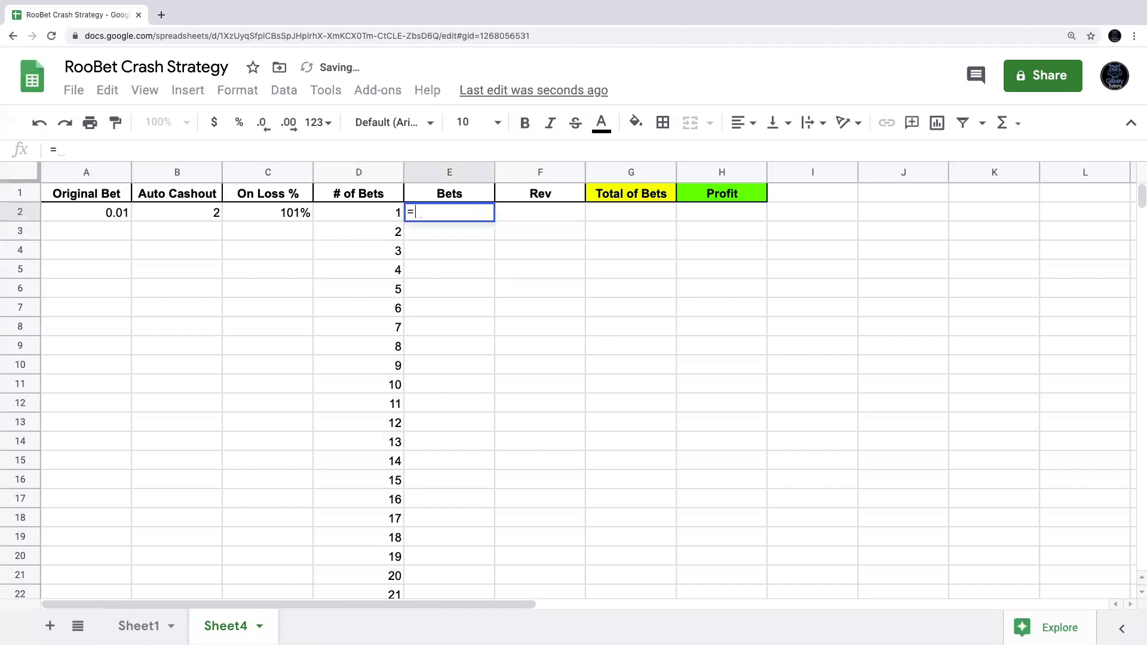
click(87, 219)
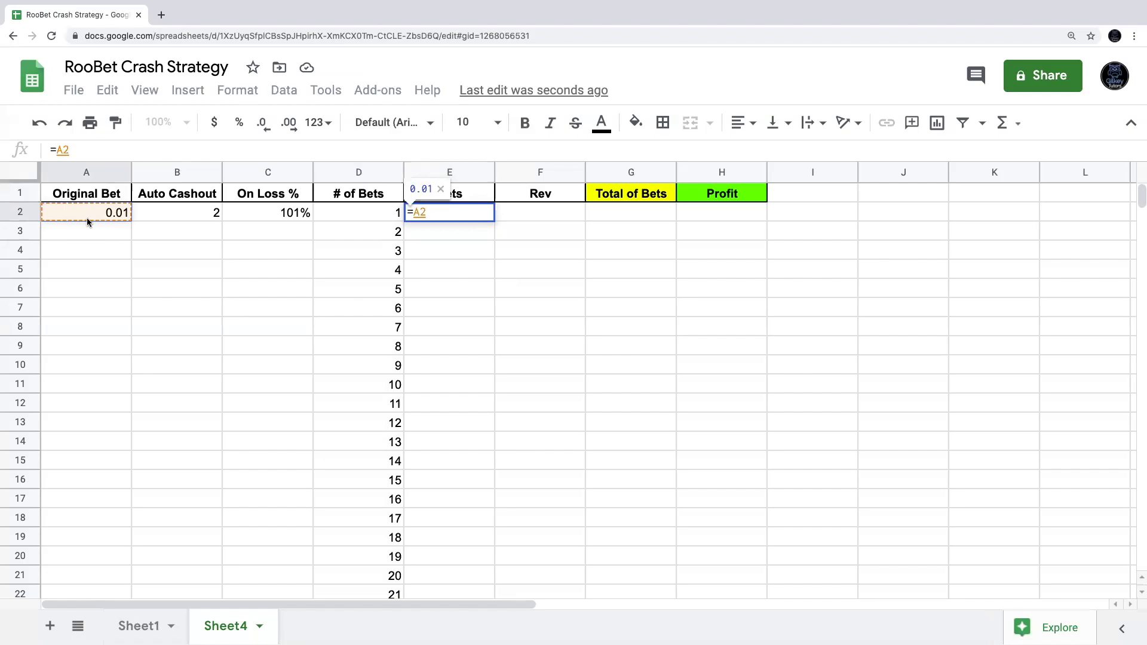
key(Return)
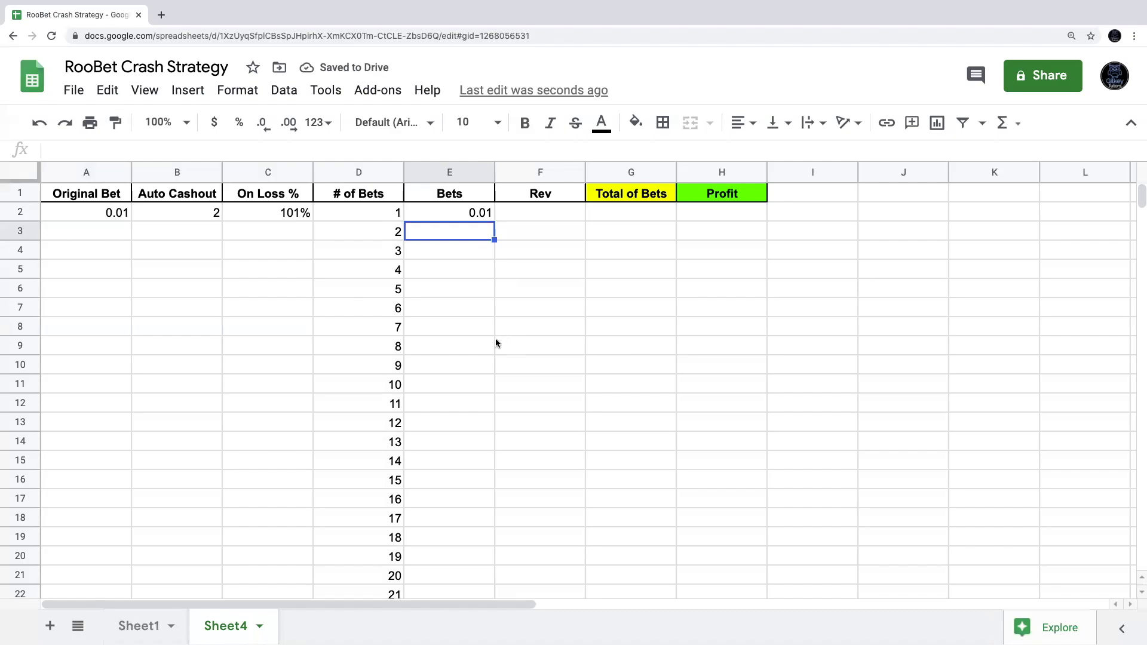
Enter the formula =E2*C2 in cell E3 to multiply the previous bet by the On Loss percentage.
text(=)
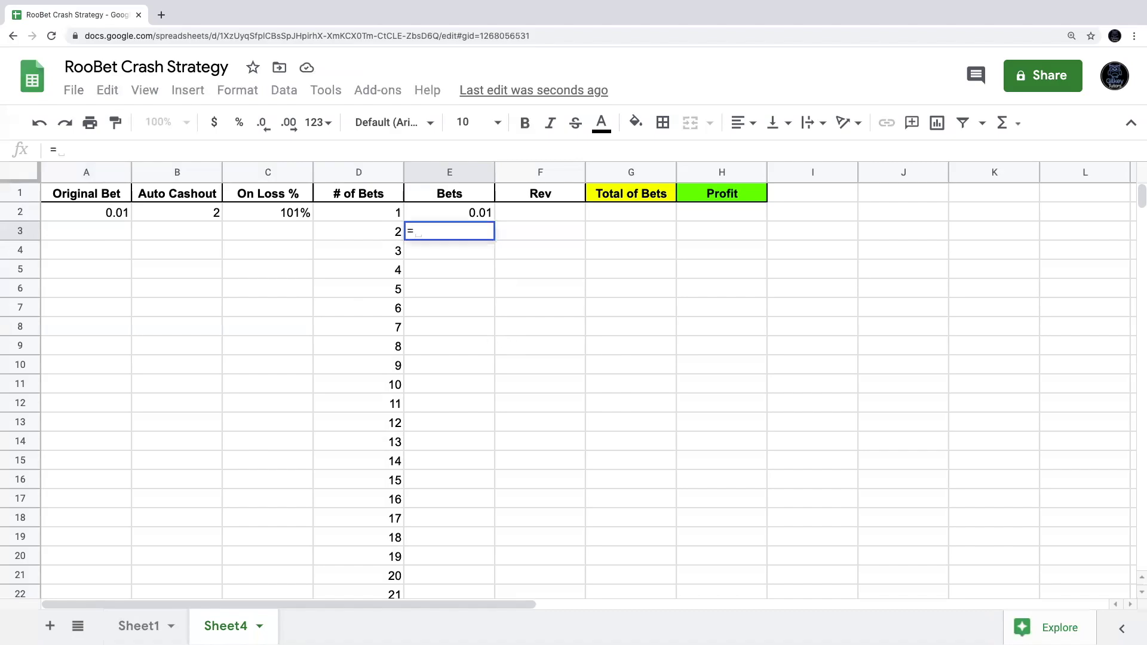
click(472, 212)
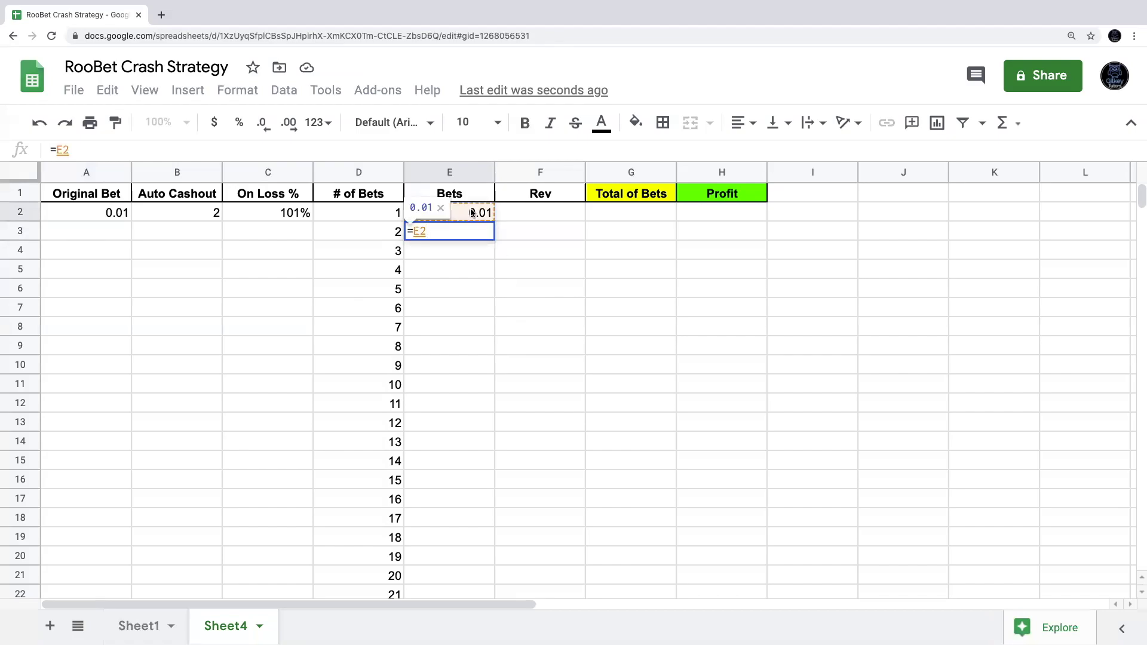
text(*)
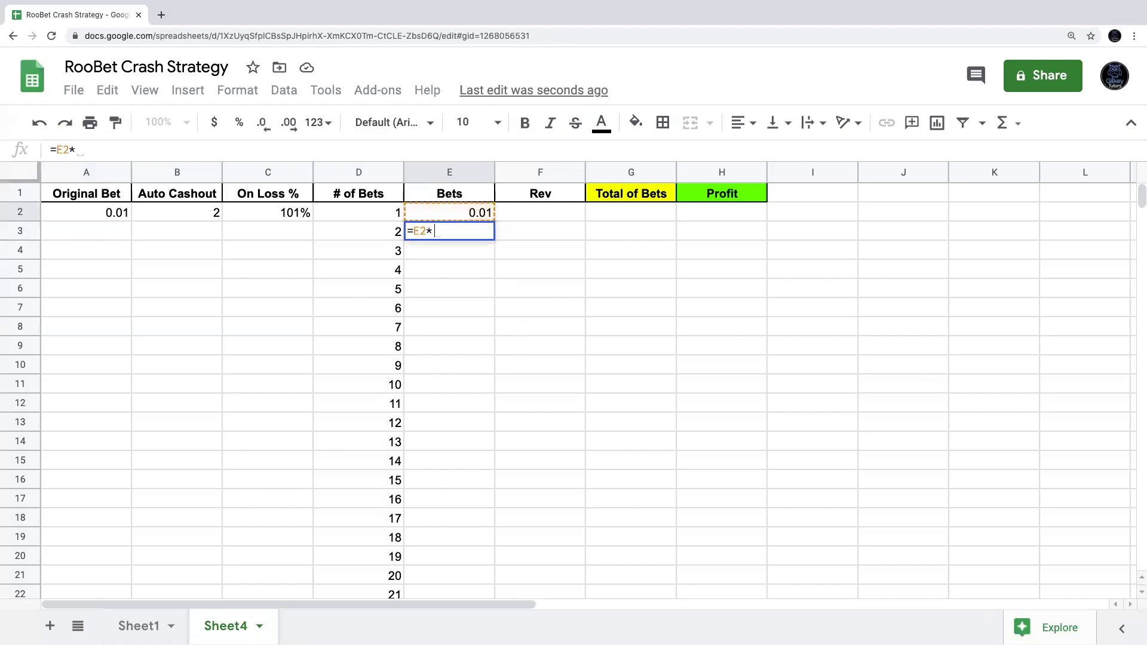
click(270, 213)
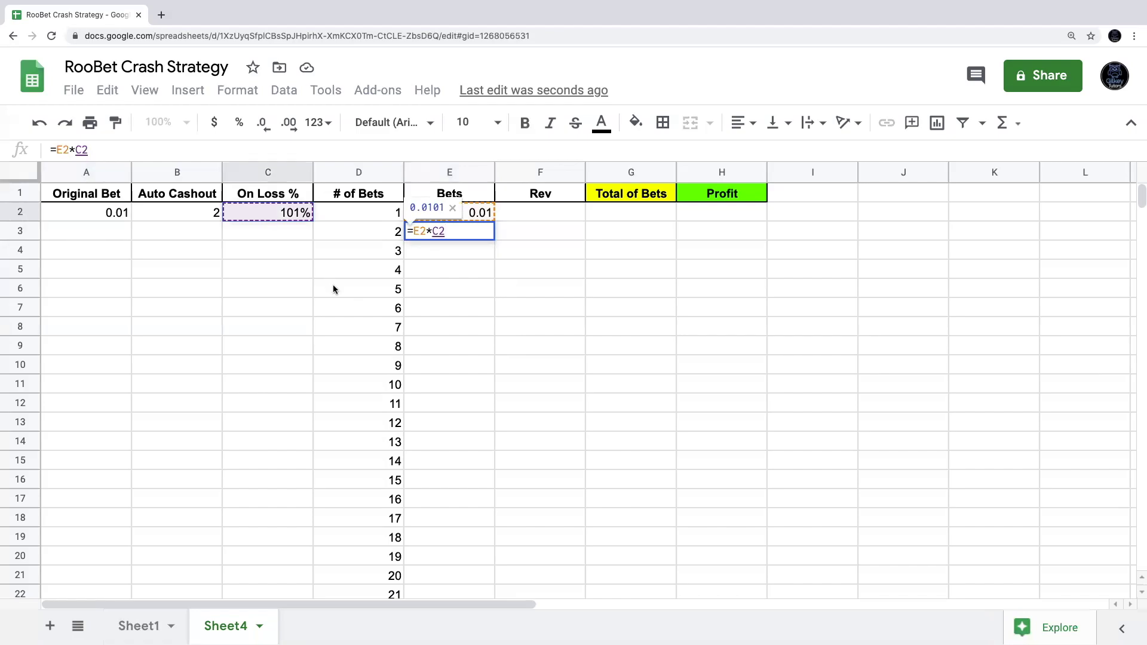
key(Return)
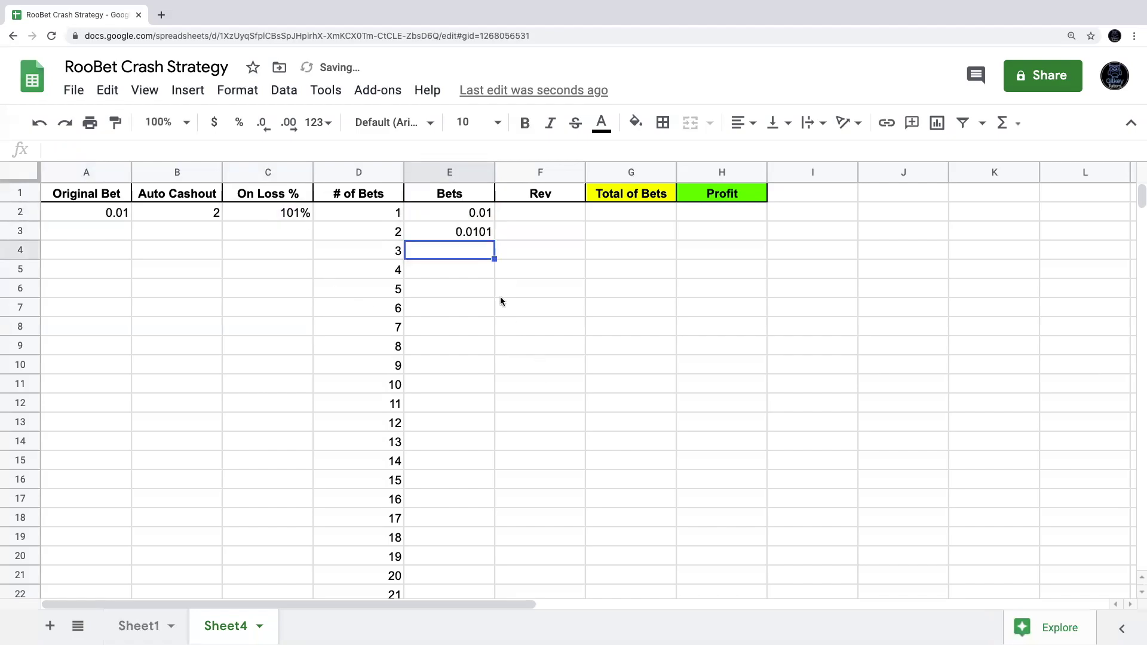
Make the On Loss reference in cell E3 absolute so its formula becomes =E2*$C$2.
click(472, 234)
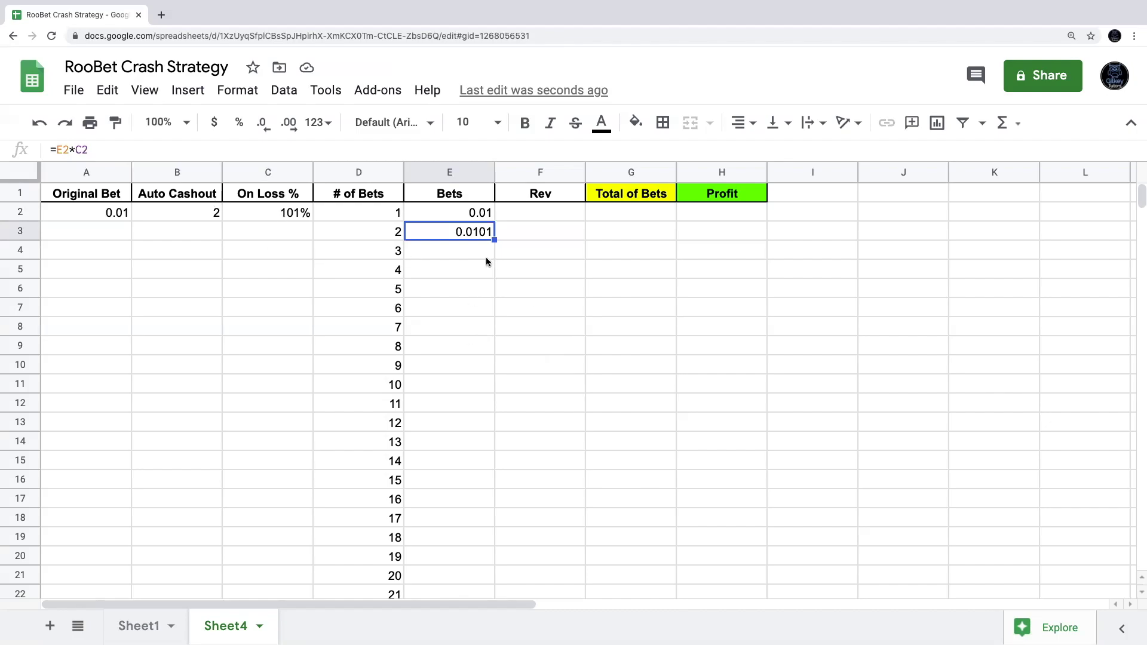
click(76, 150)
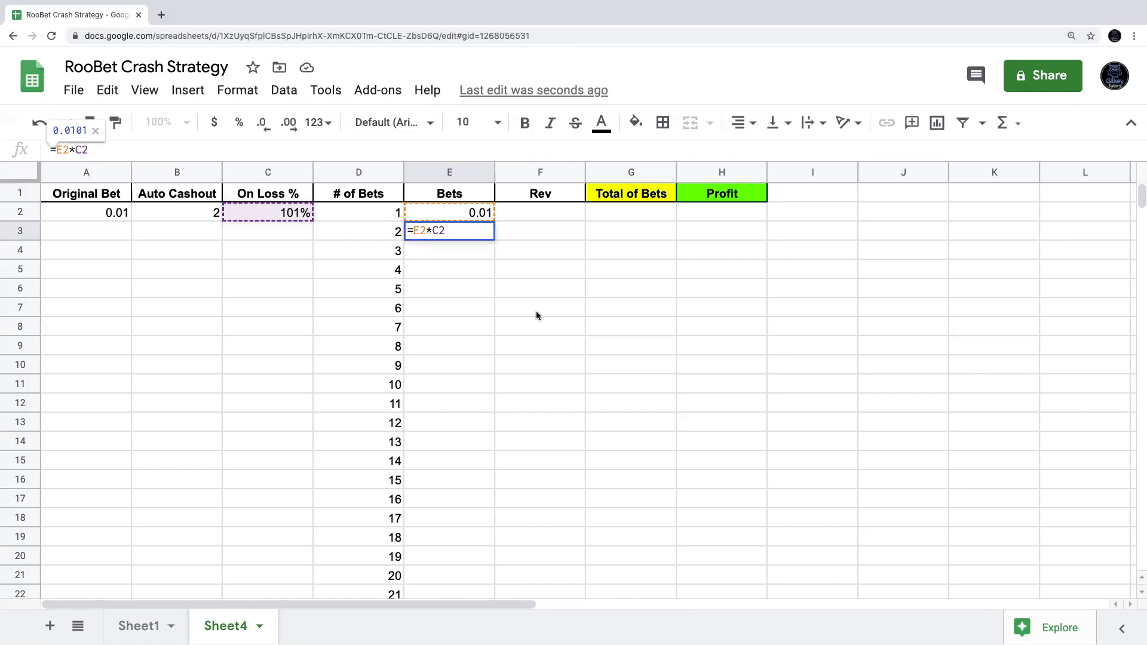
text($C$)
key(Return)
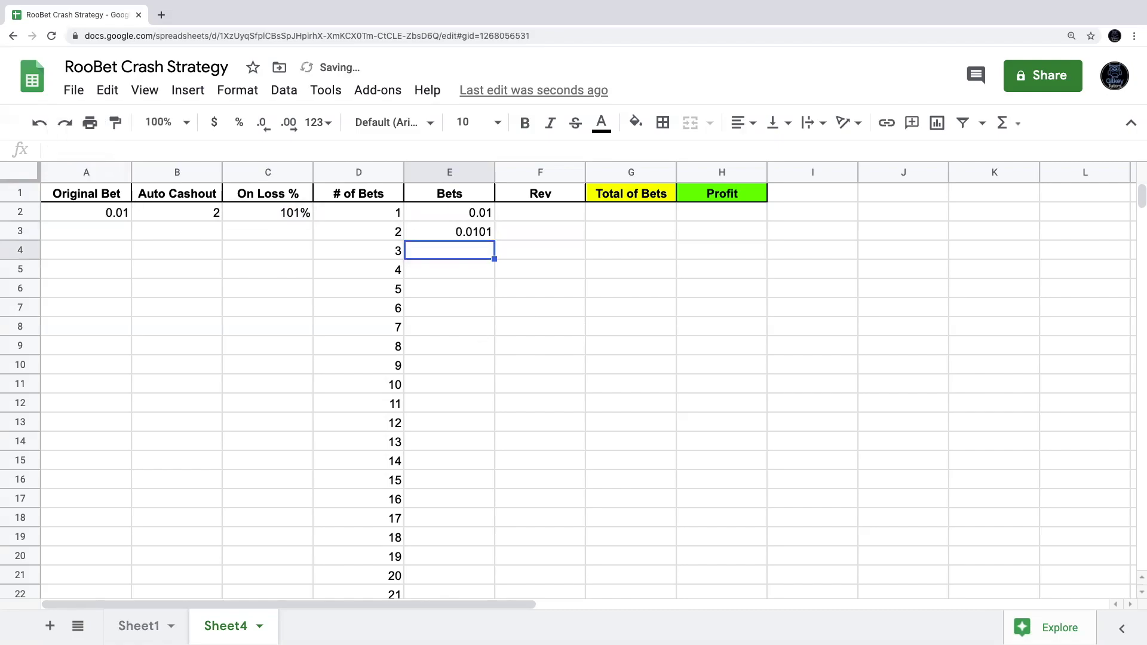
Change the formula in E3 to =(E2*$C$2)+E2 so the increase is added to the previous bet.
click(471, 232)
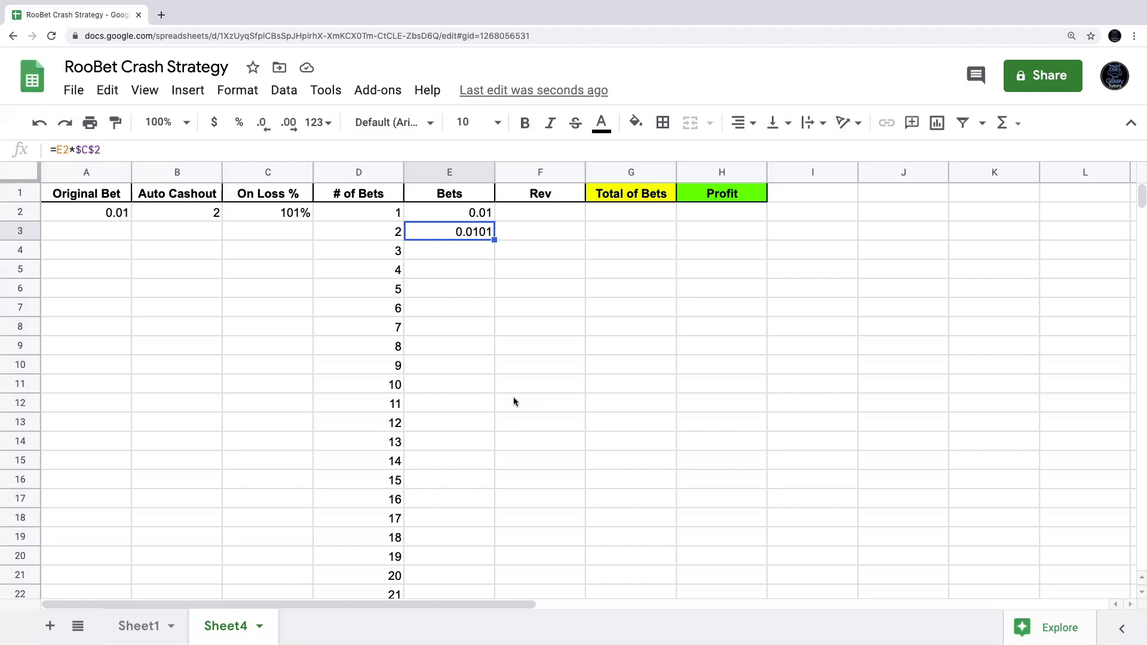
click(464, 216)
click(464, 234)
click(63, 152)
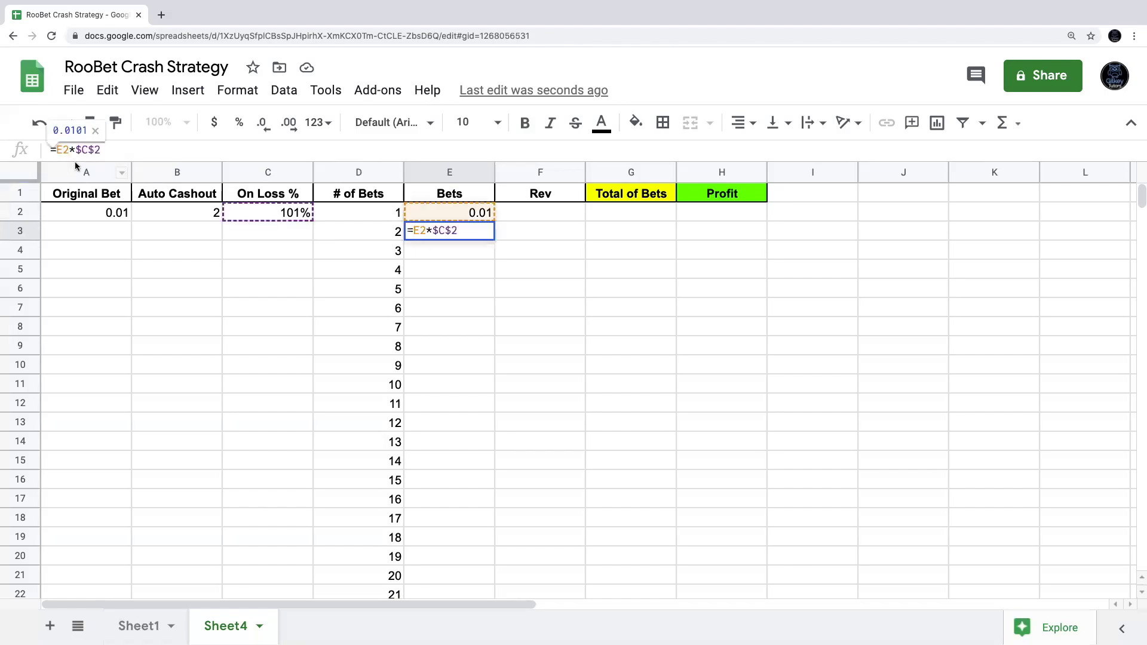
text(()
click(110, 151)
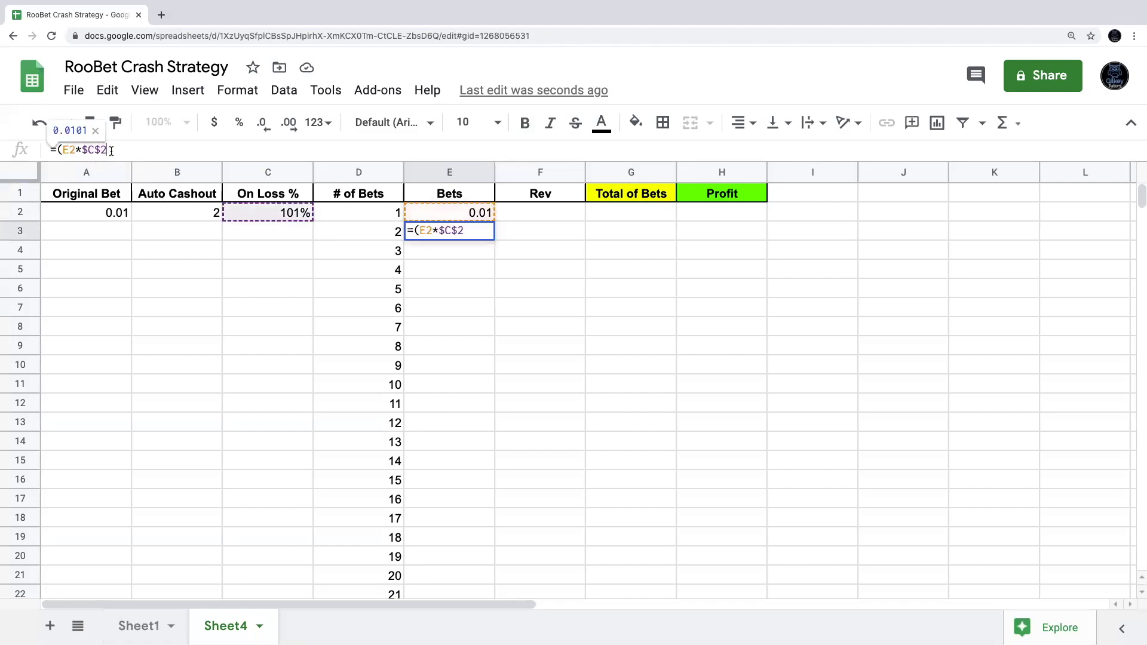
text())
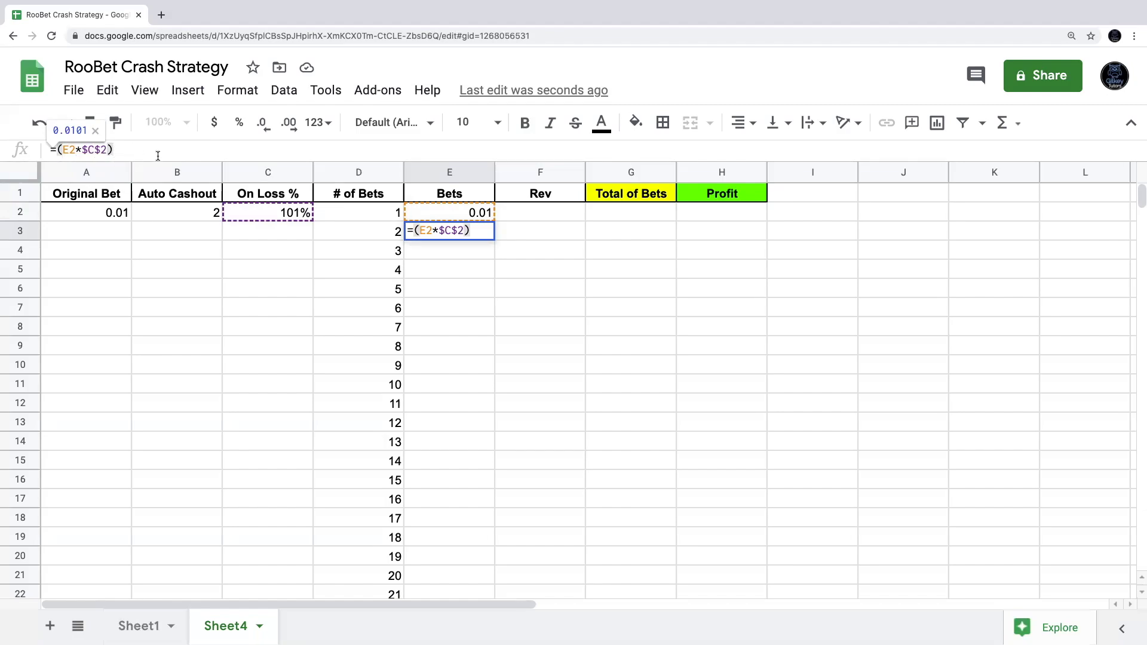
text(+)
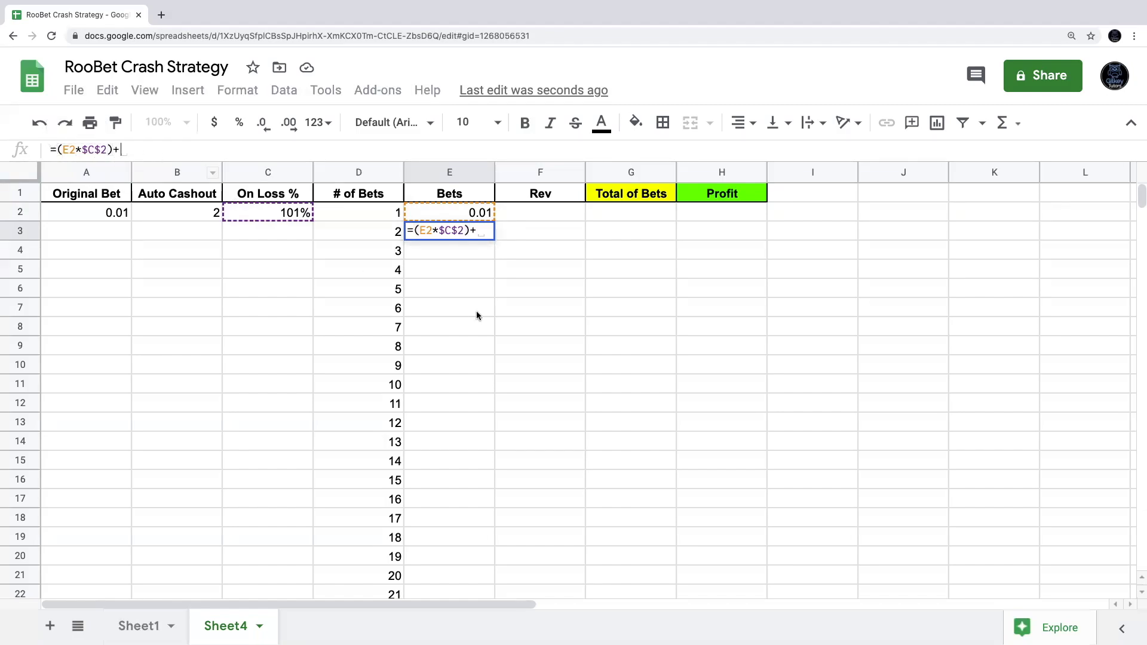
click(456, 214)
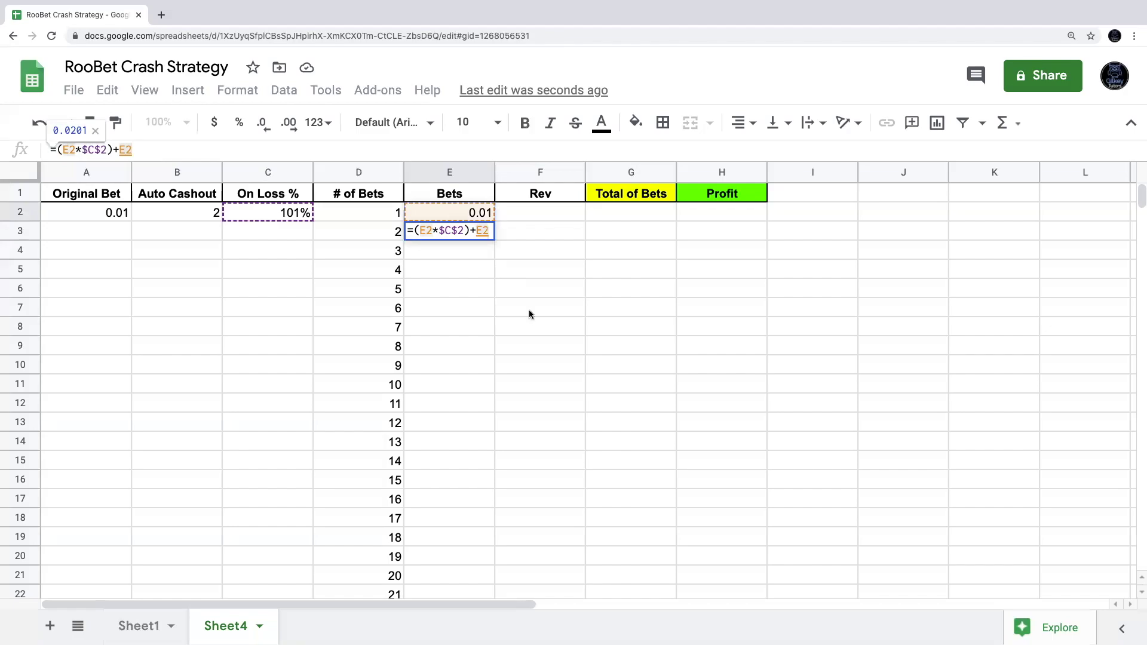
key(Return)
Fill the E3 formula down the Bets column to row 101 and check a few of the copied formulas.
click(464, 233)
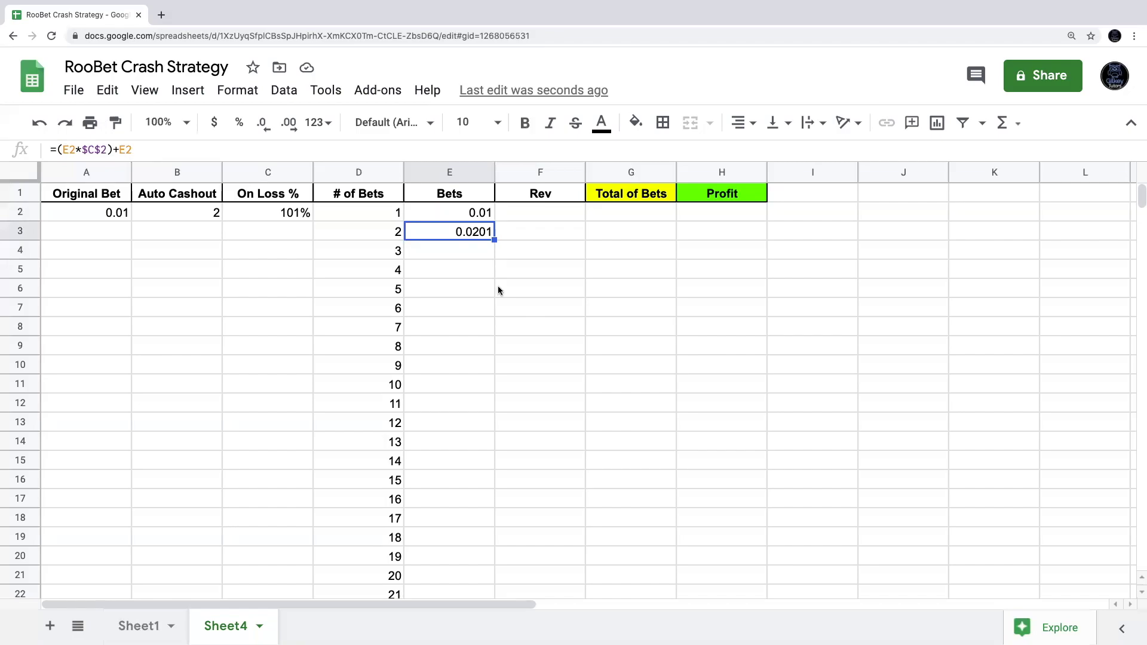
double_click(494, 240)
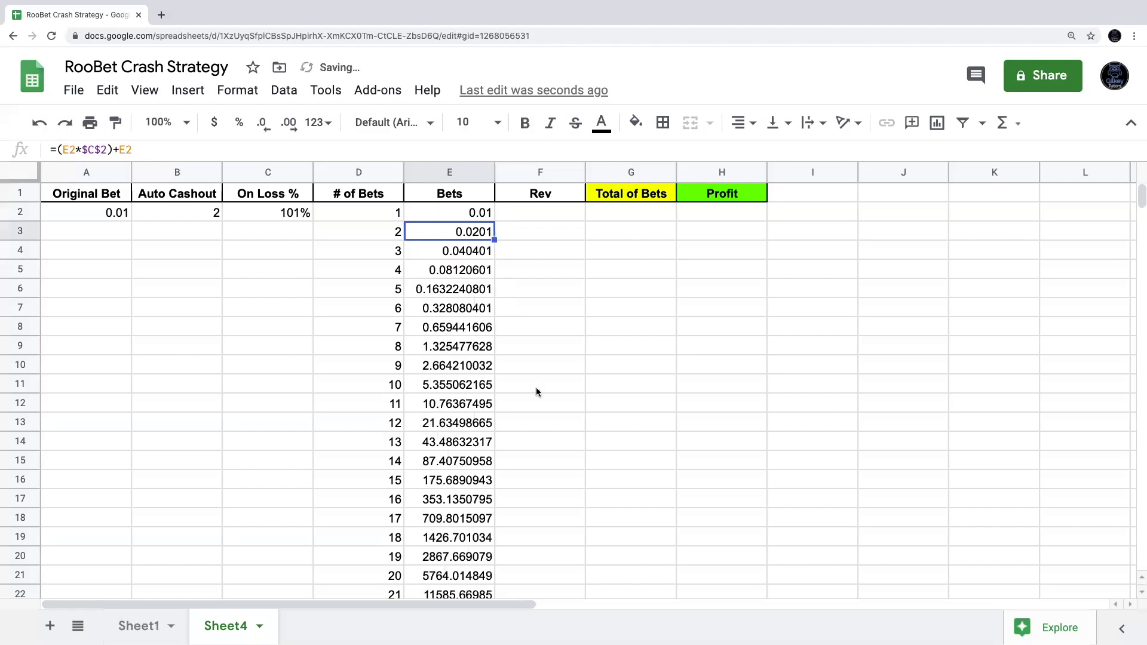
click(466, 461)
click(445, 334)
click(441, 272)
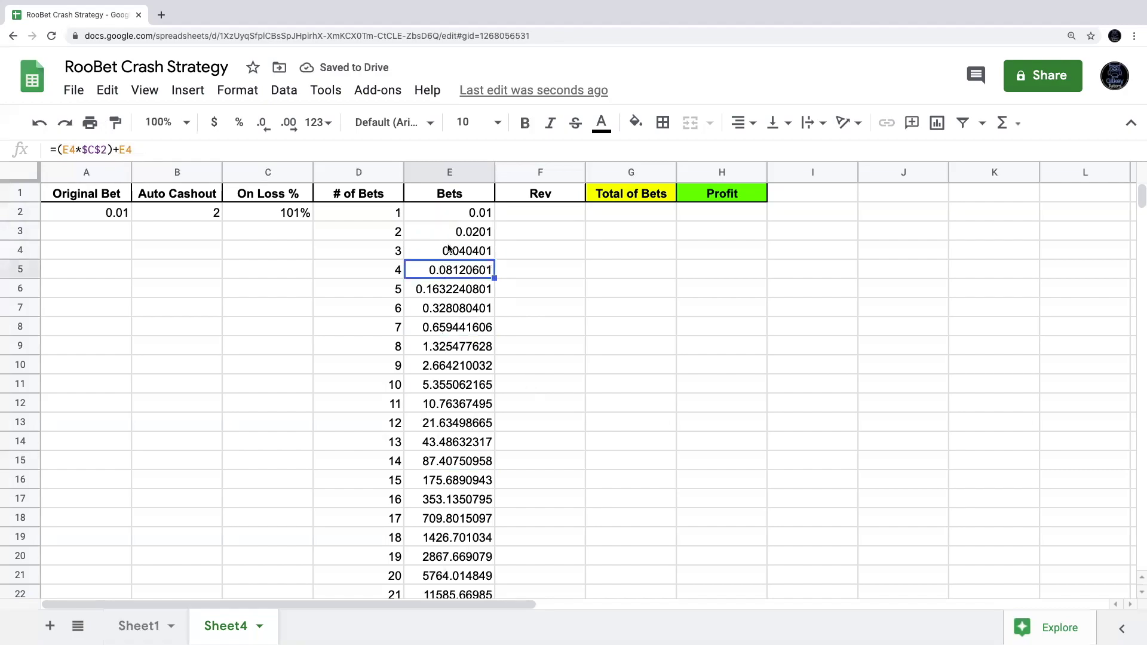
click(449, 248)
click(526, 309)
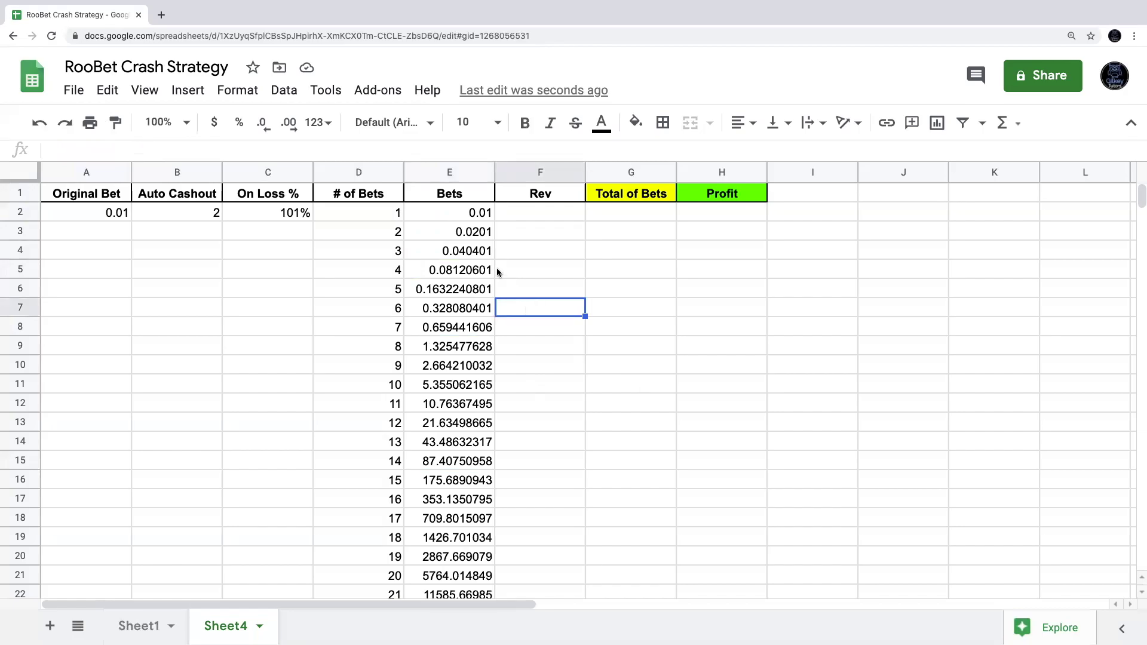
Enter the formula =E2*B2 in the first Rev cell, F2, to multiply the bet by the auto cashout.
click(522, 218)
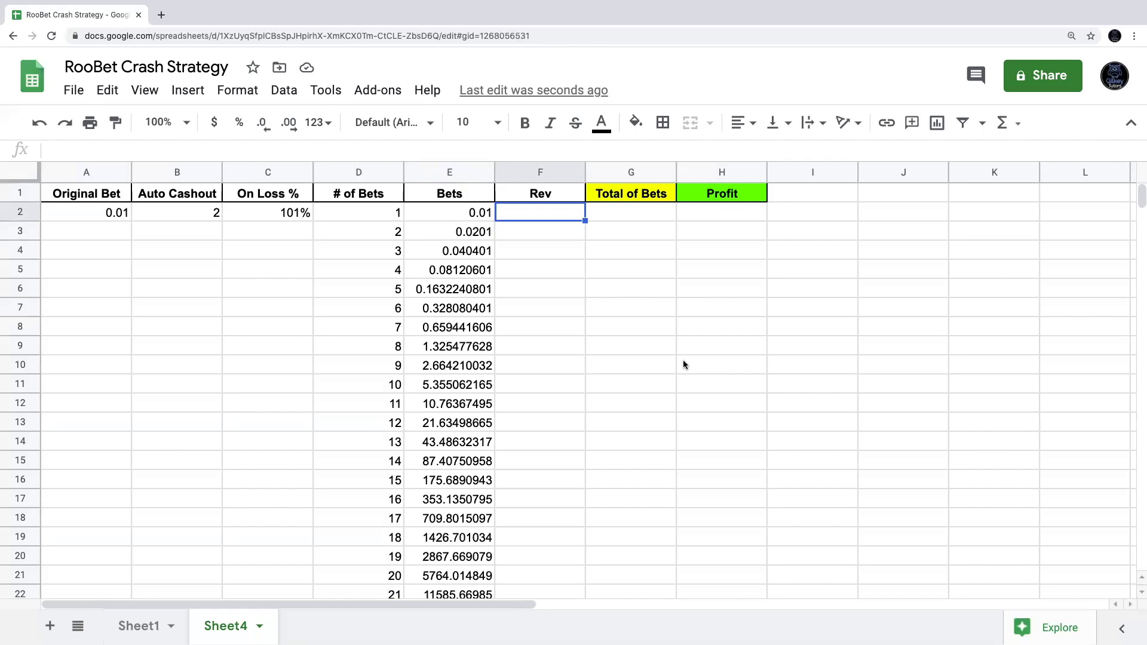
text(=)
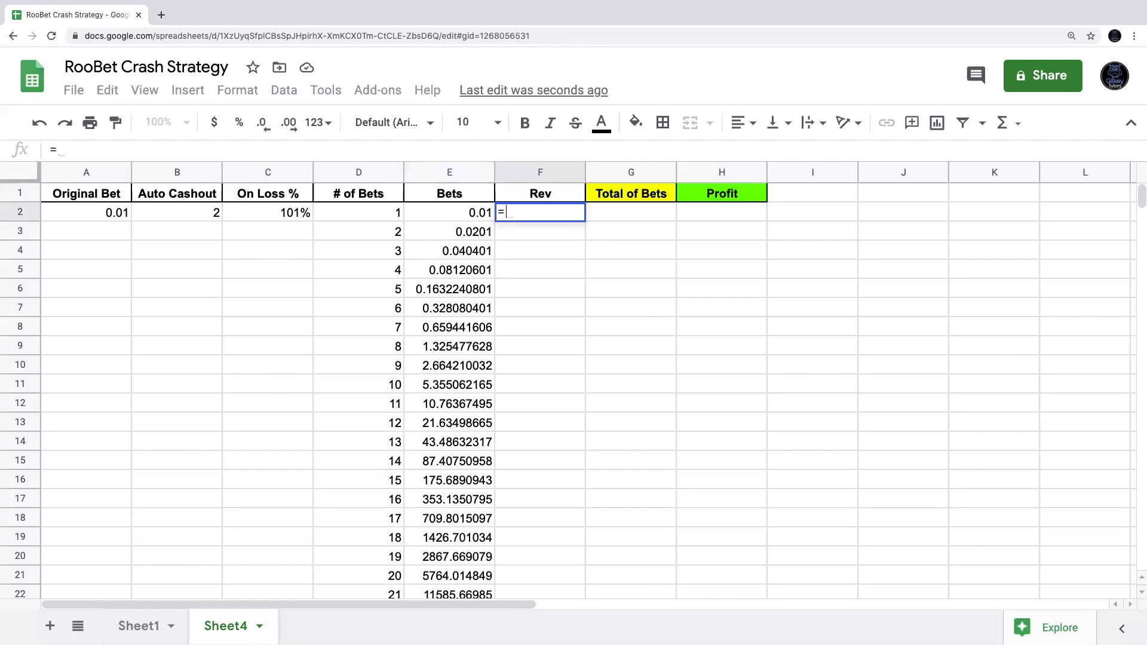
click(444, 211)
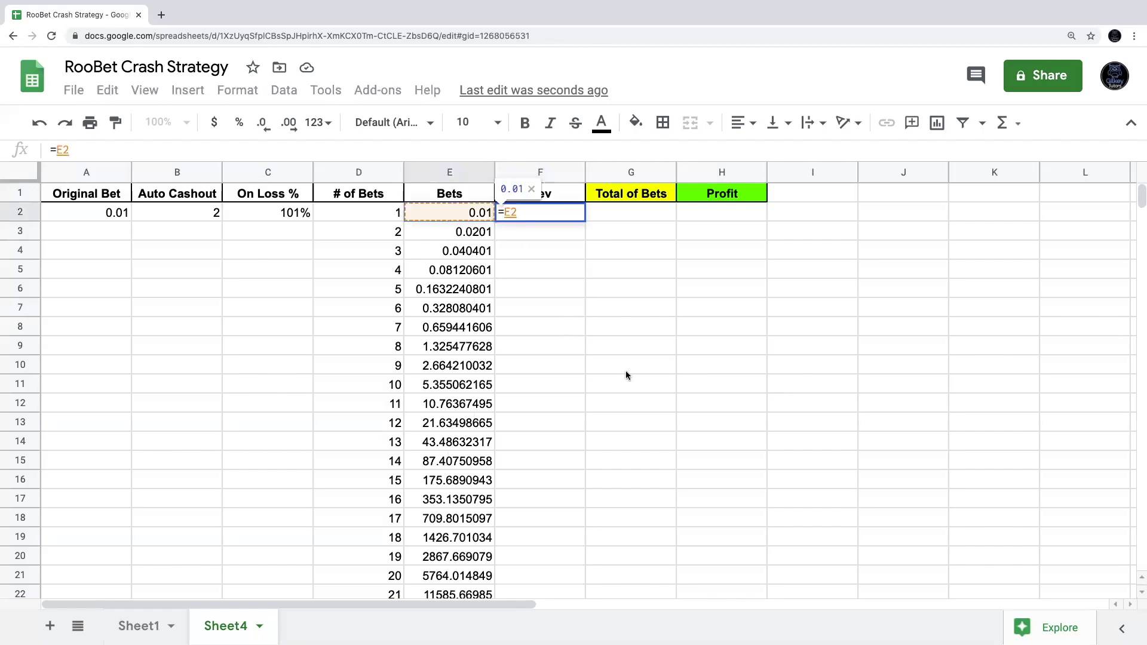
text(*)
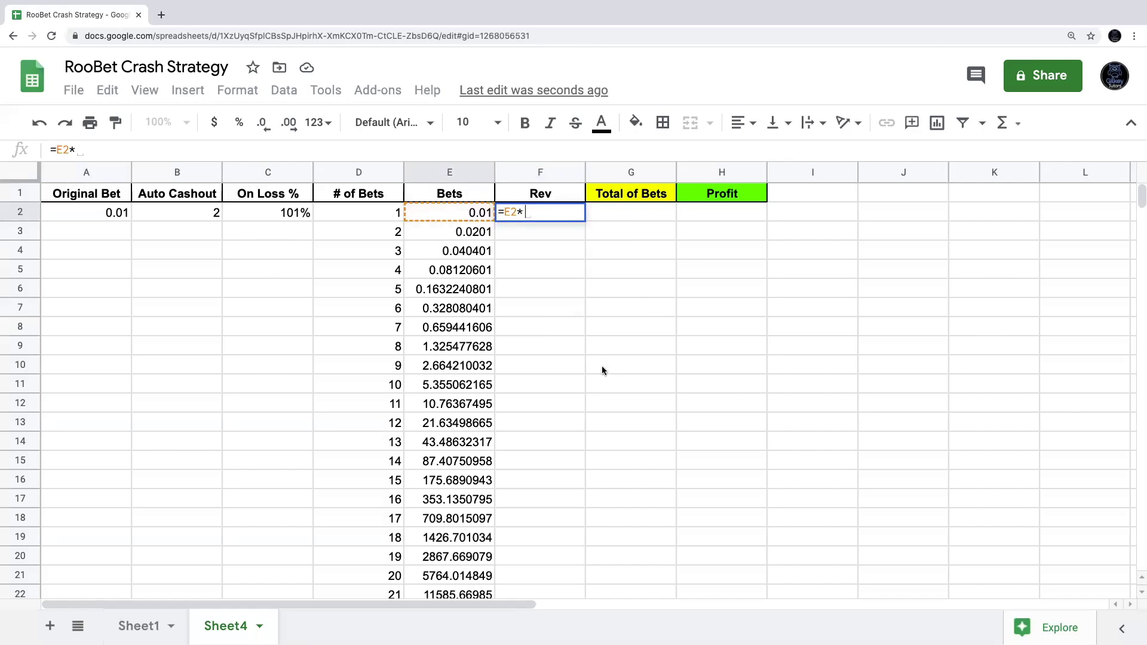
click(177, 212)
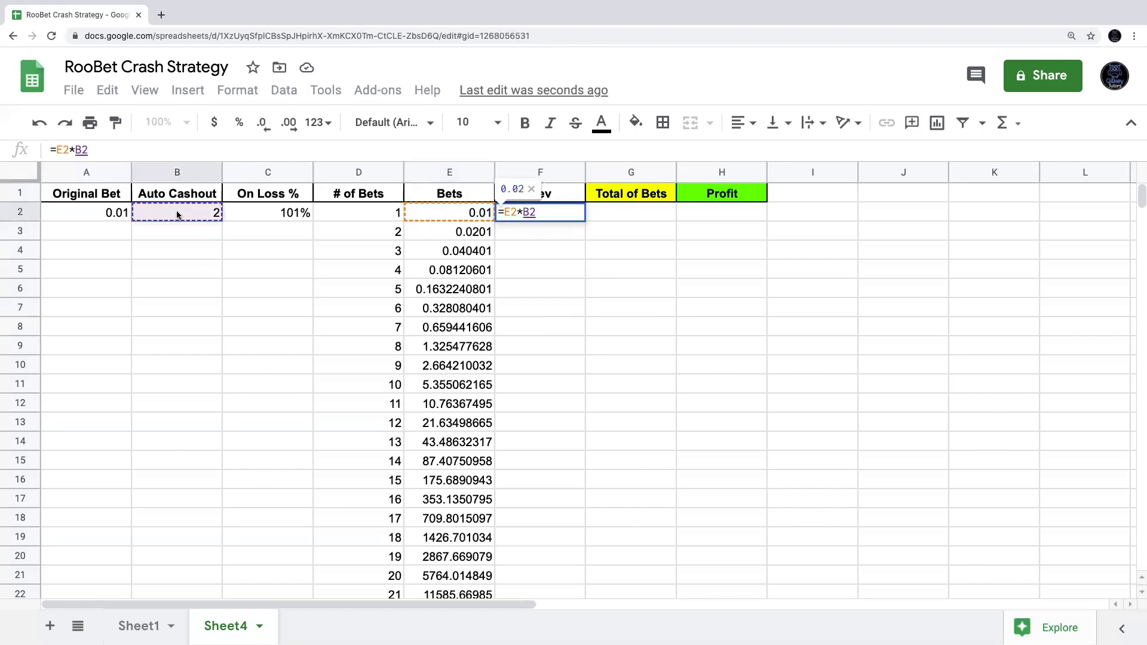
key(Return)
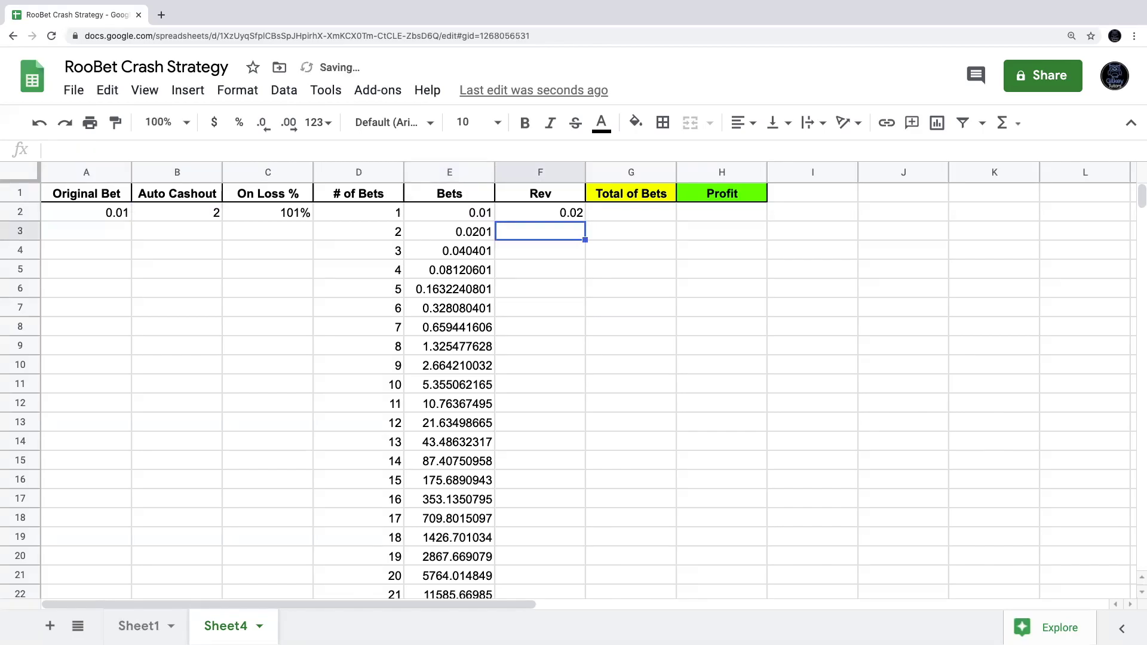
Try filling the F2 formula with its relative B2 reference down the Rev column, and check the Auto Cashout cell.
click(547, 215)
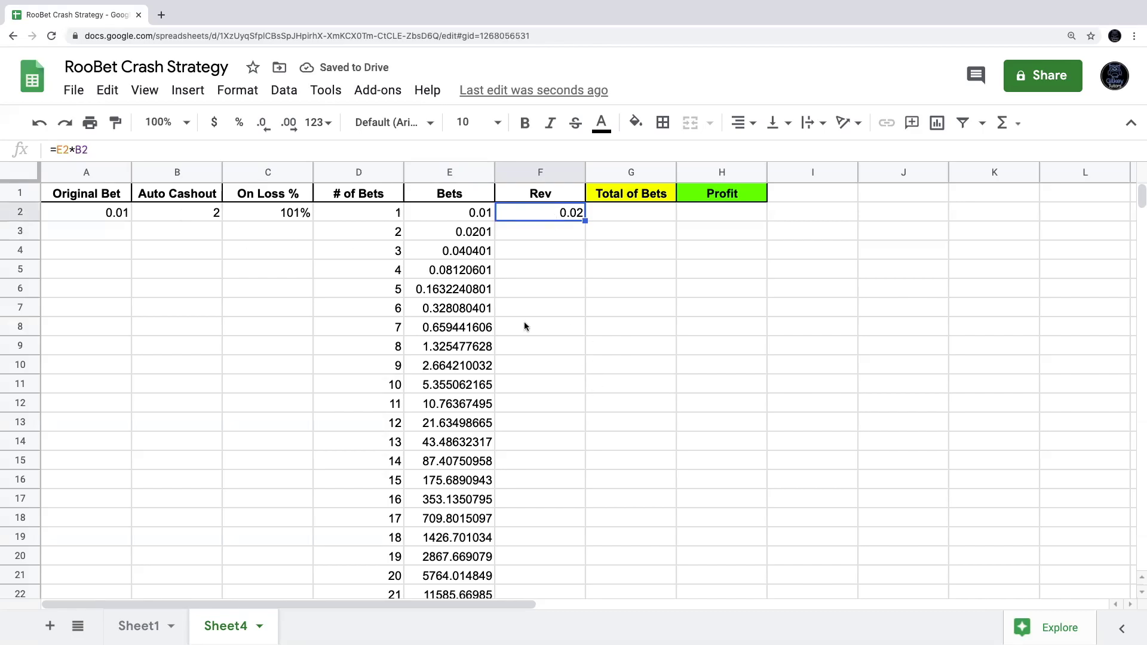
double_click(585, 221)
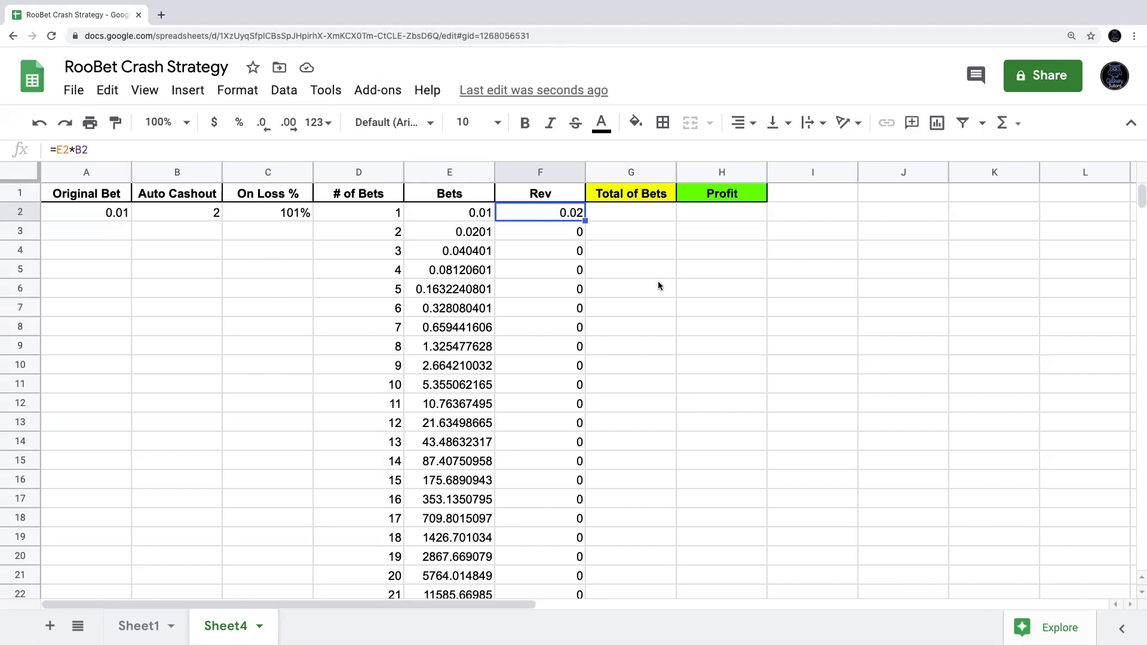
click(196, 212)
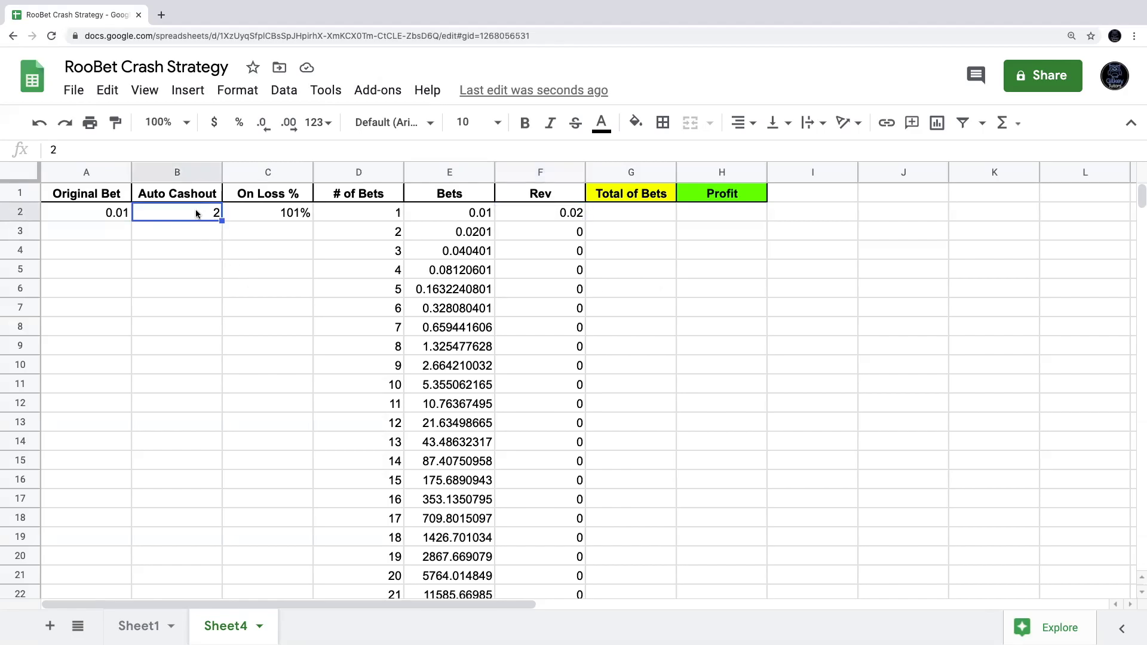
Make the Auto Cashout reference in F2 absolute so its formula becomes =E2*$B$2.
click(521, 217)
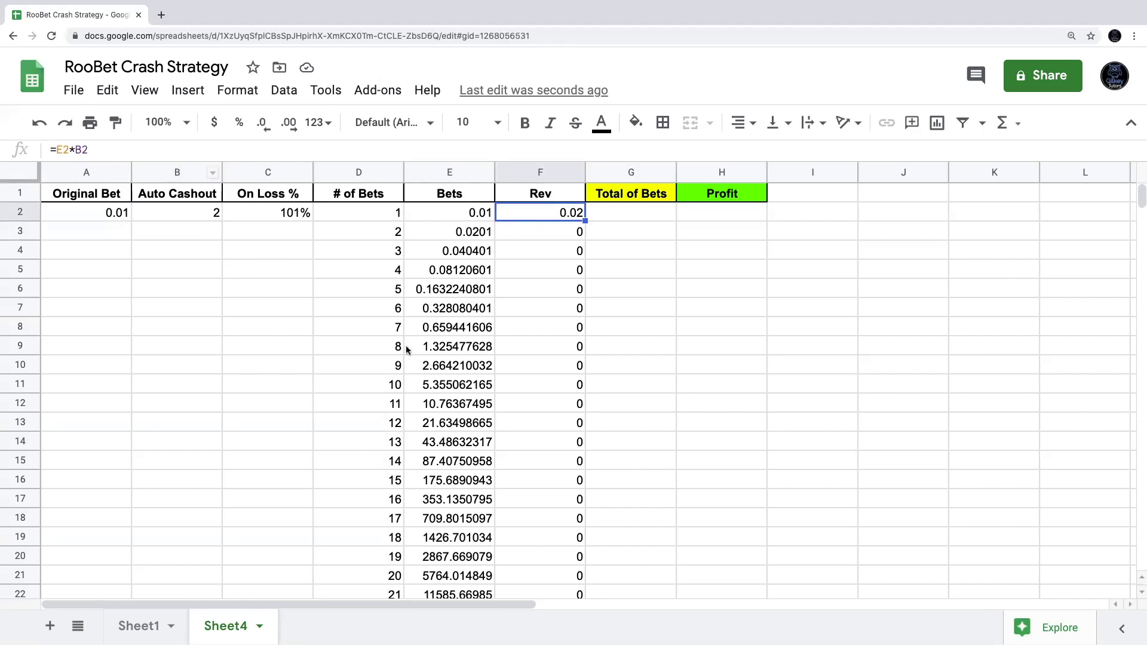
click(78, 150)
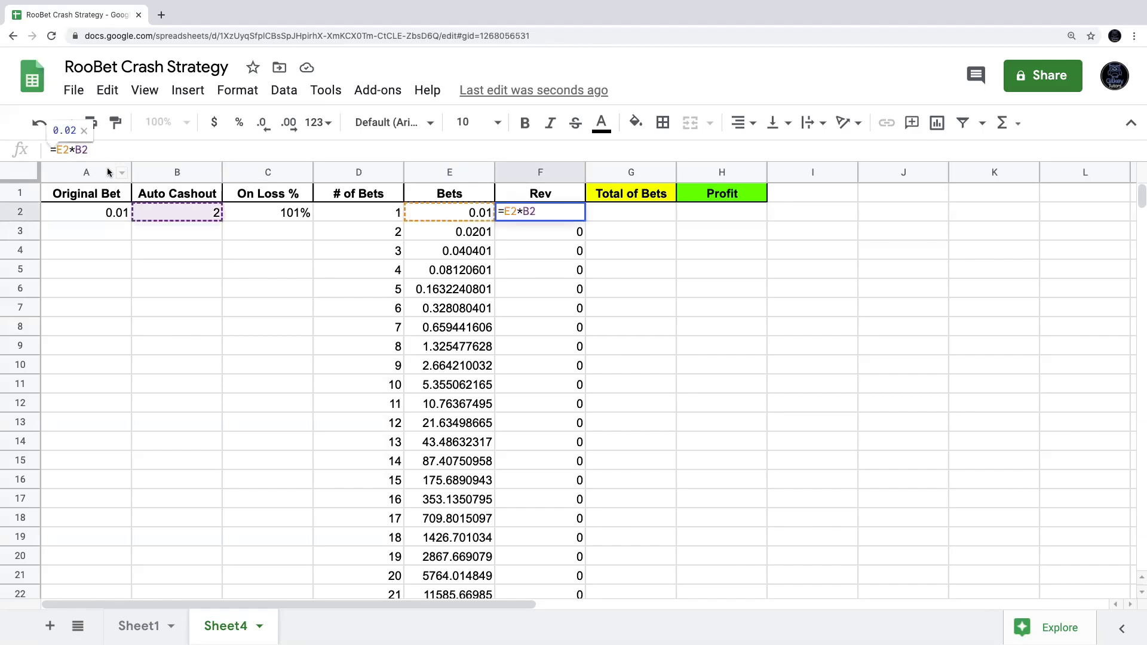
text($)
key(Right)
text($)
key(Return)
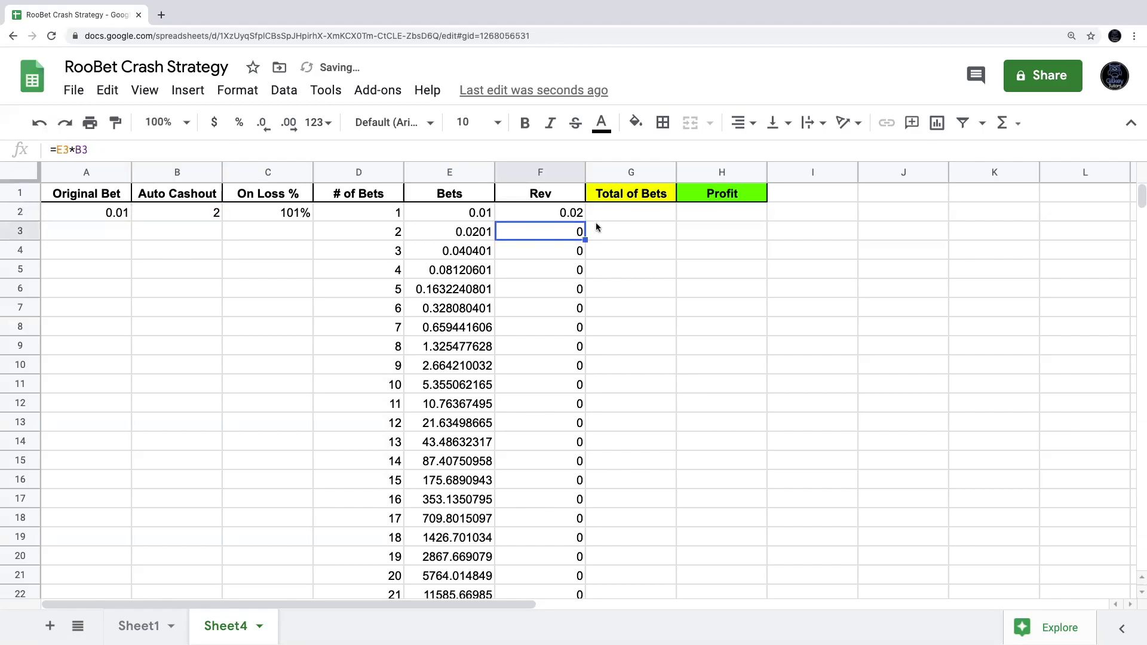
Fill the corrected F2 formula down the Rev column to row 101.
click(568, 214)
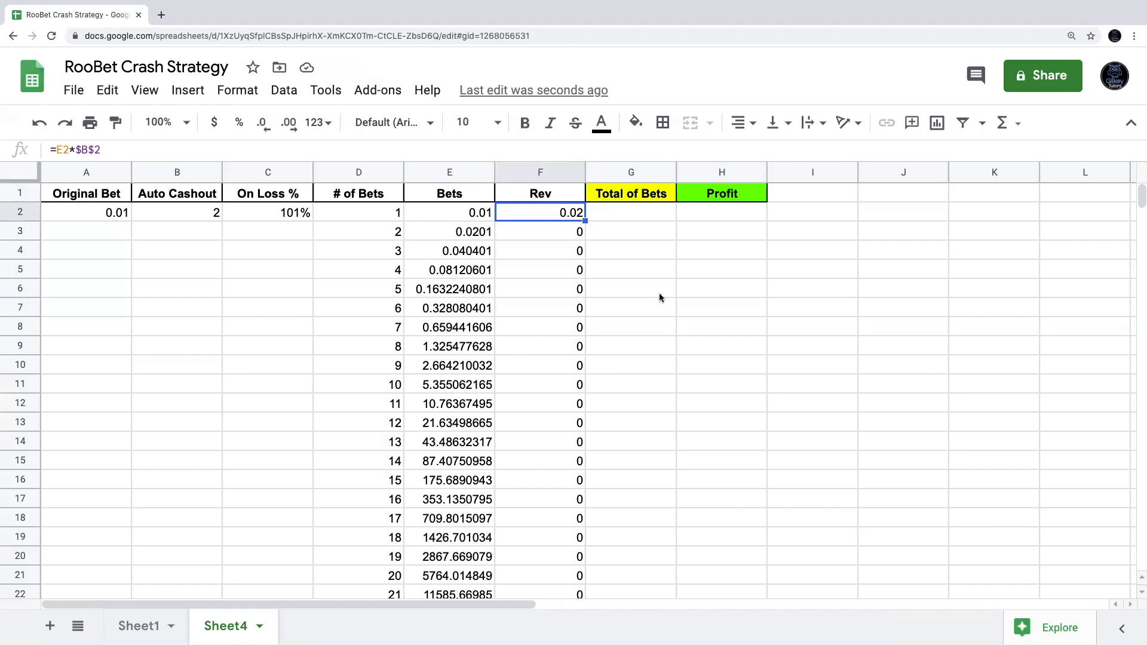
drag(586, 221, 550, 314)
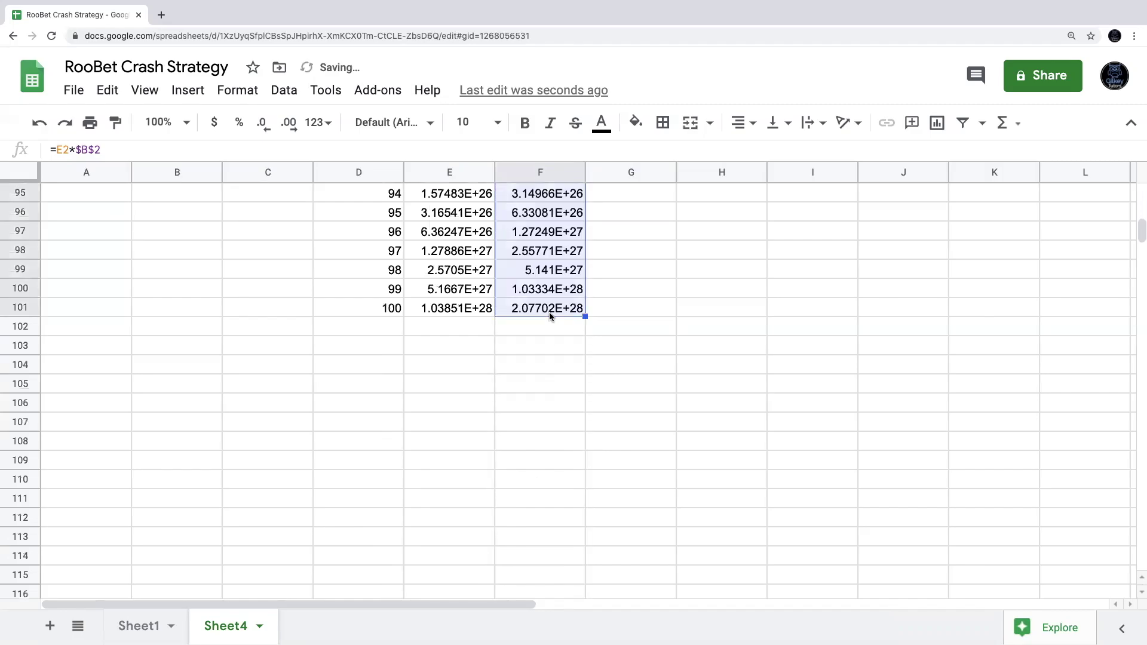
click(584, 408)
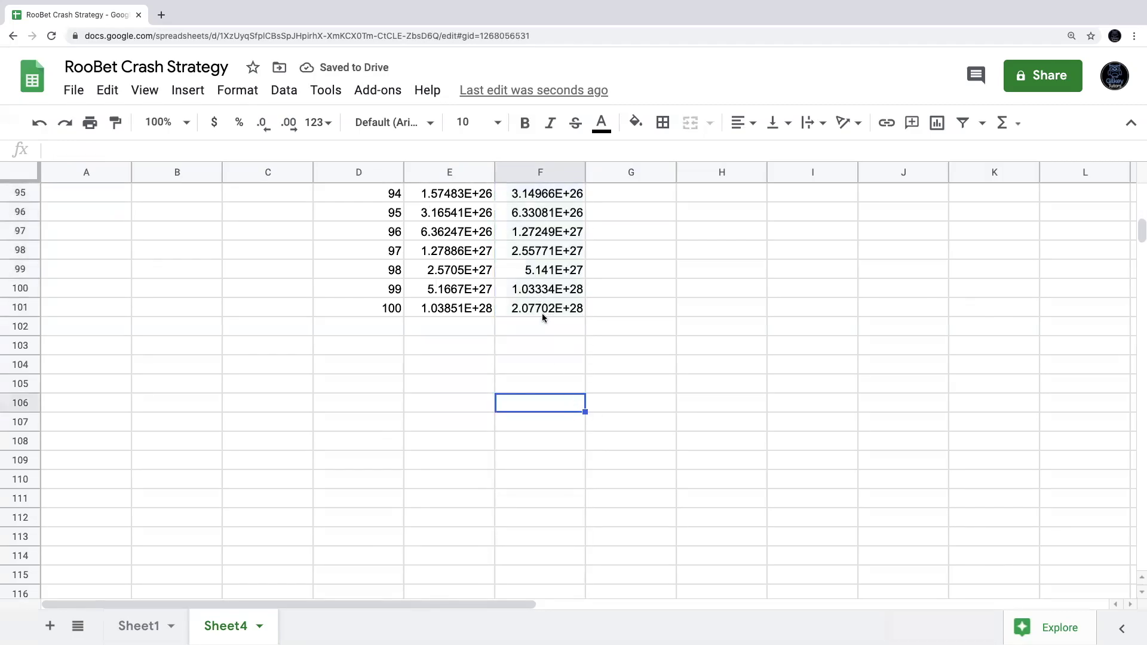
Examine the copied Rev formulas in F2 through F6 to check which Bets and Auto Cashout cells they reference.
scroll(540, 345, up, 10)
scroll(539, 345, up, 20)
click(545, 212)
click(550, 231)
click(541, 251)
click(540, 271)
click(538, 290)
click(424, 289)
click(506, 296)
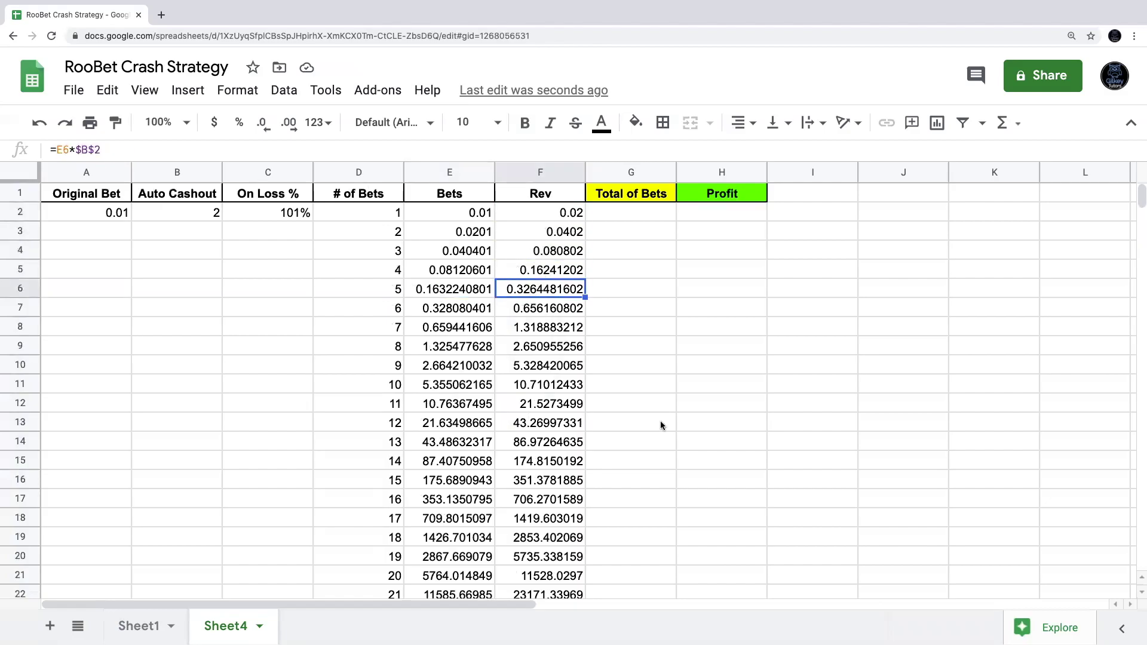
Test the Rev formulas by setting Auto Cashout in B2 to 3 and inspecting several Rev cells.
click(183, 216)
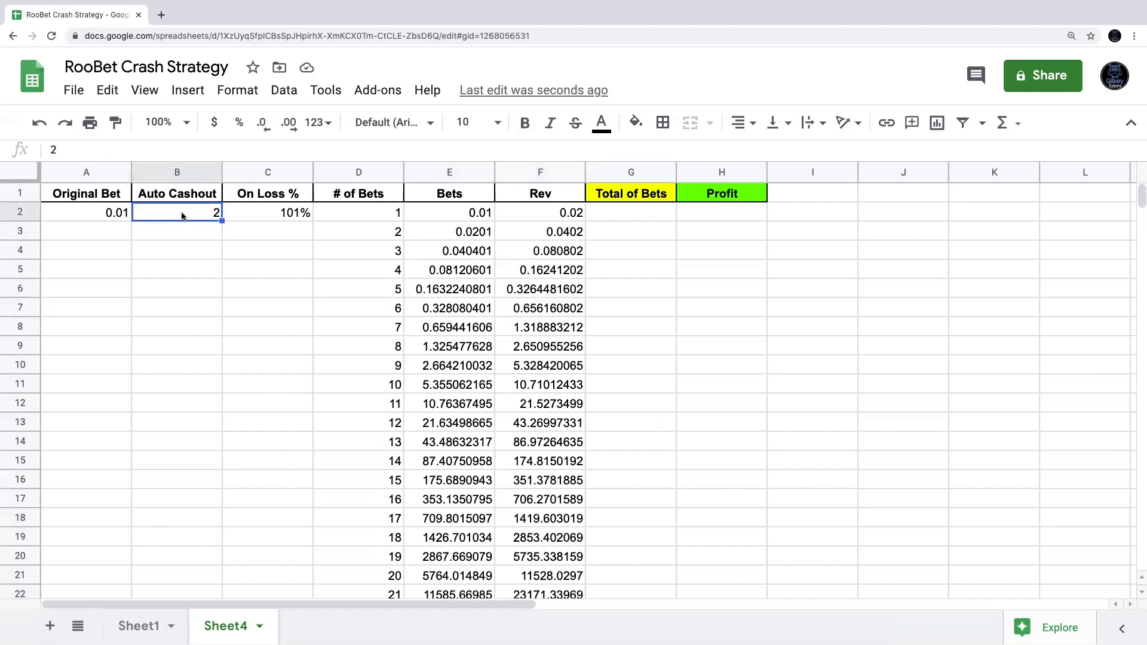
text(3)
key(Return)
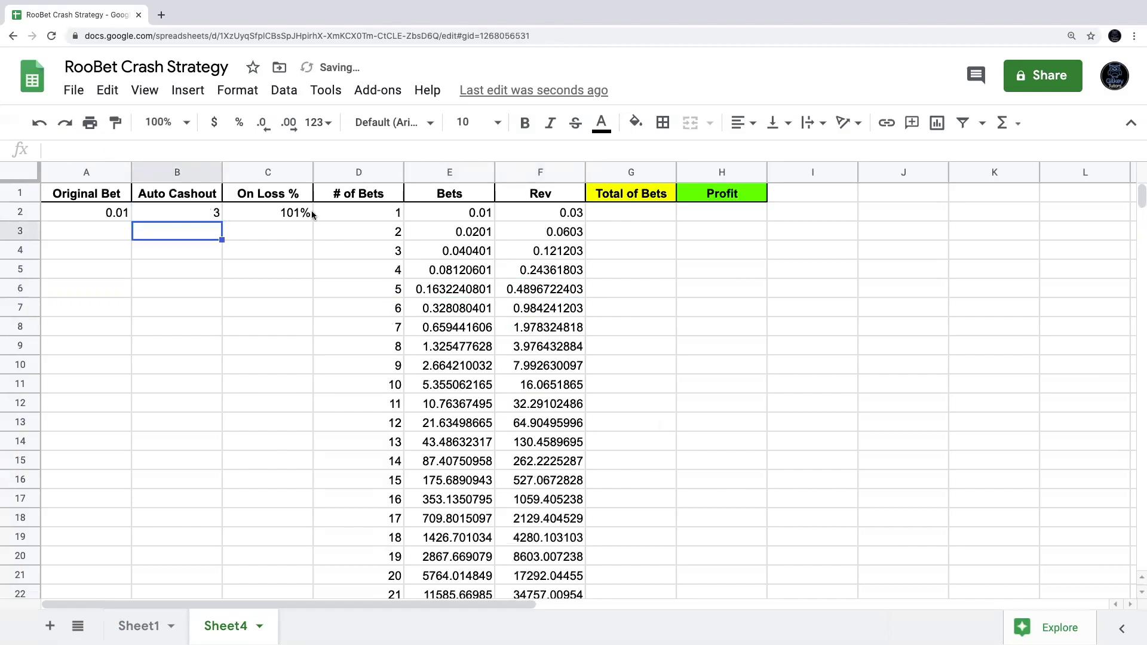
click(568, 213)
click(555, 269)
click(556, 385)
Set Auto Cashout in B2 back to 2.
click(197, 213)
text(2)
key(Return)
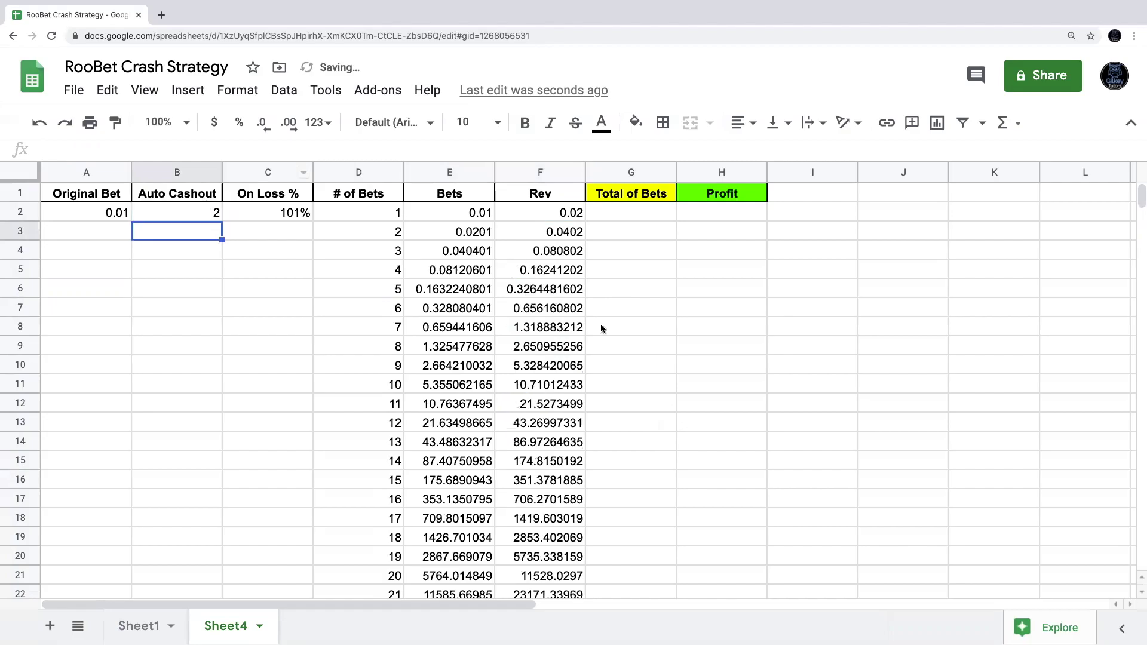
Enter the formula =E2 in the first Total of Bets cell, G2.
click(612, 213)
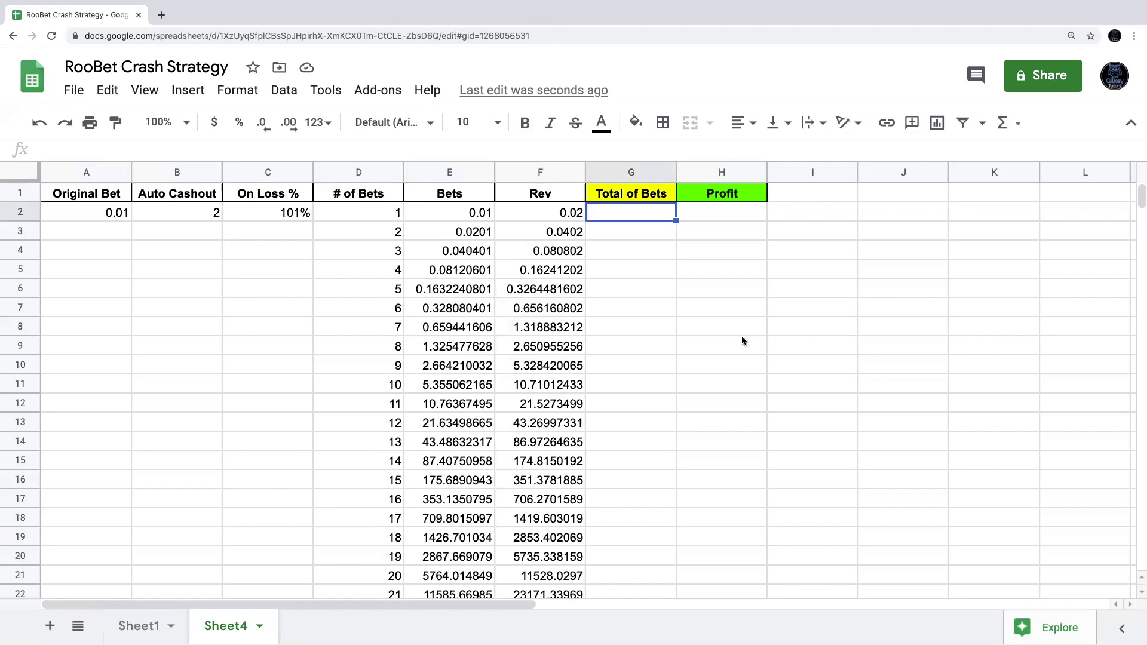
text(=)
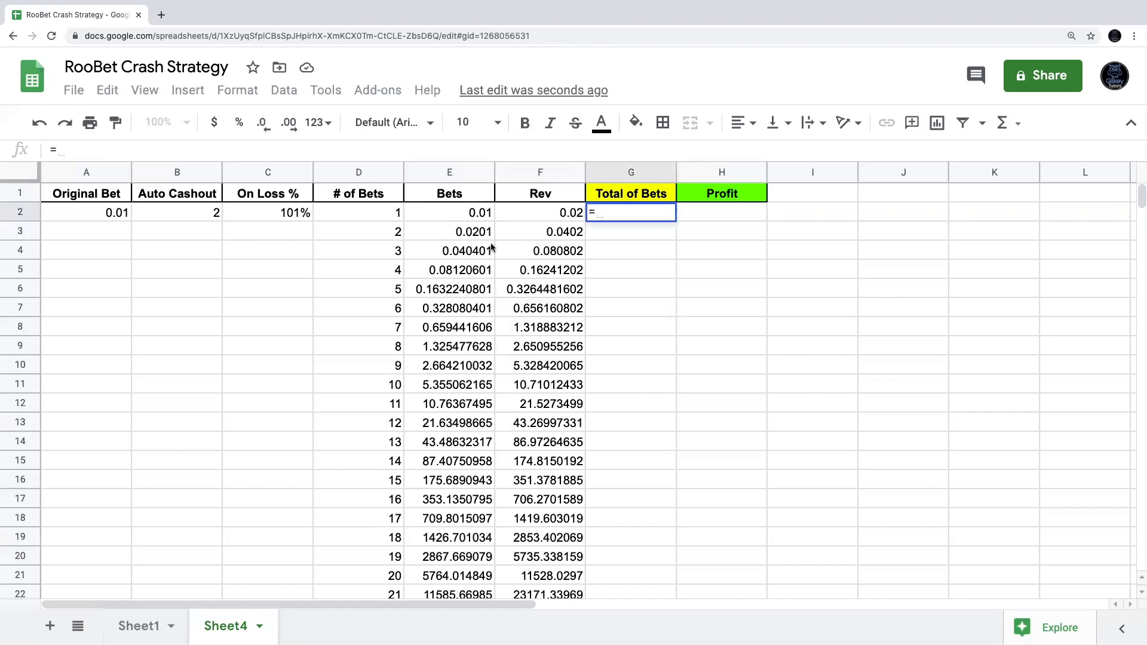
click(464, 213)
key(Return)
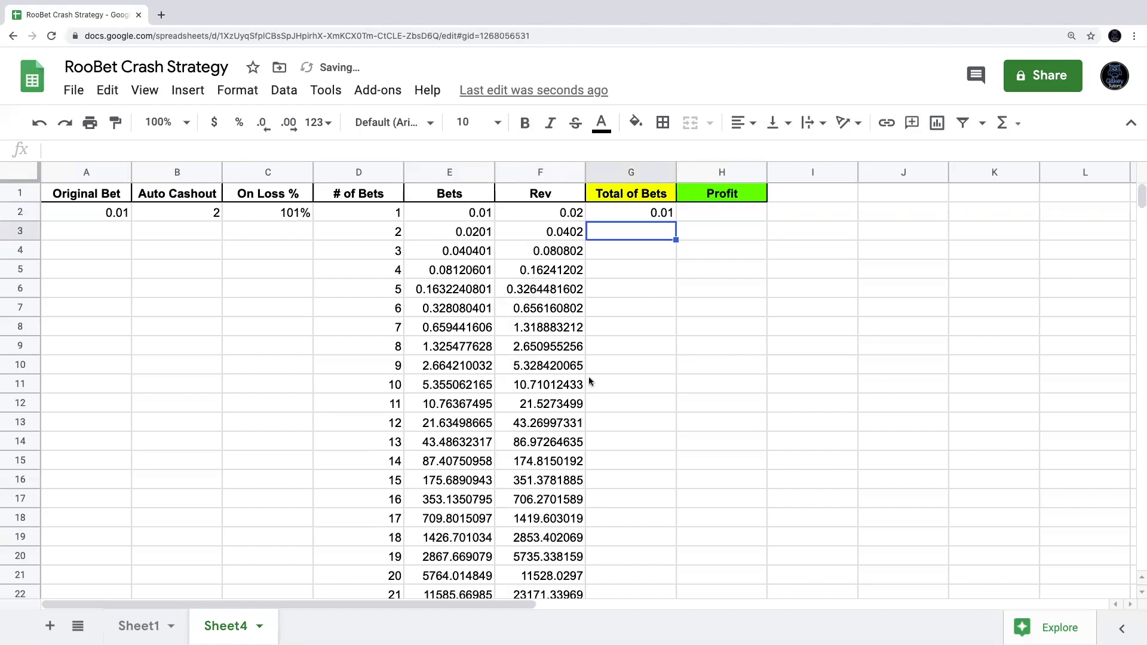
Enter the formula =E3+G2 in G3 to add the second bet to the previous total of bets.
click(454, 233)
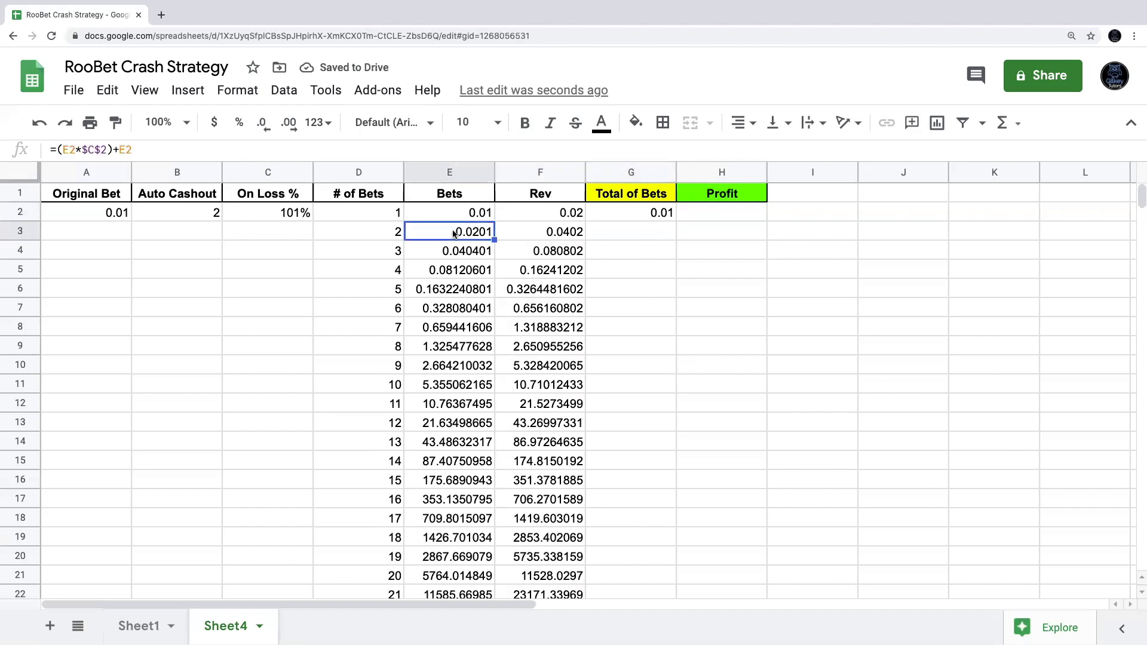
click(466, 219)
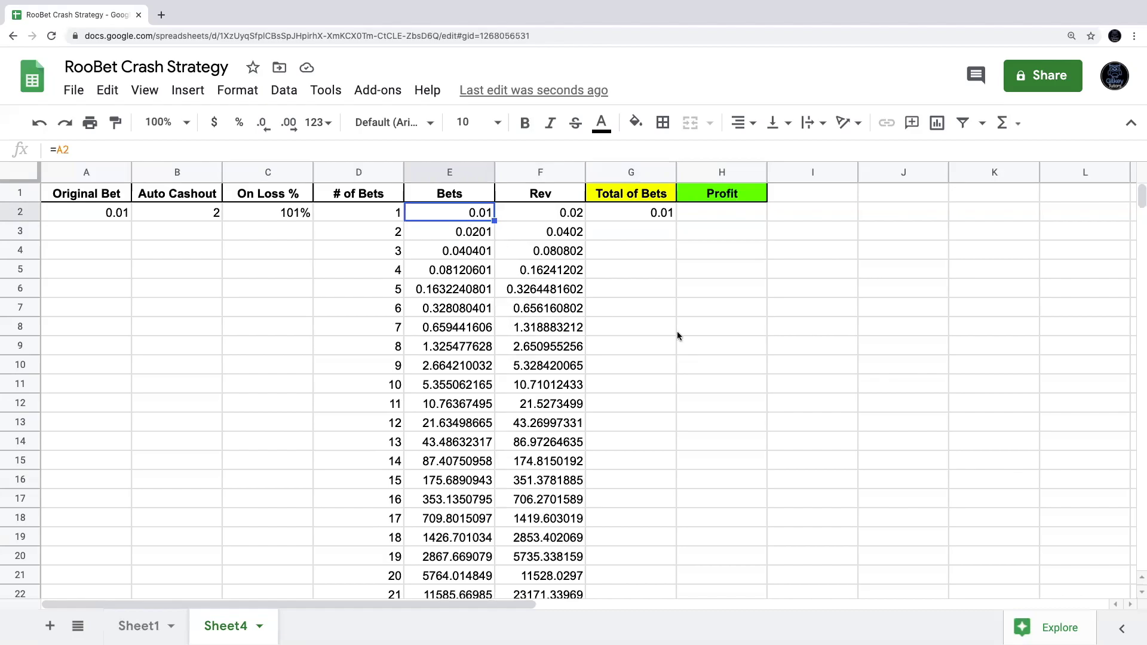
click(644, 235)
text(=)
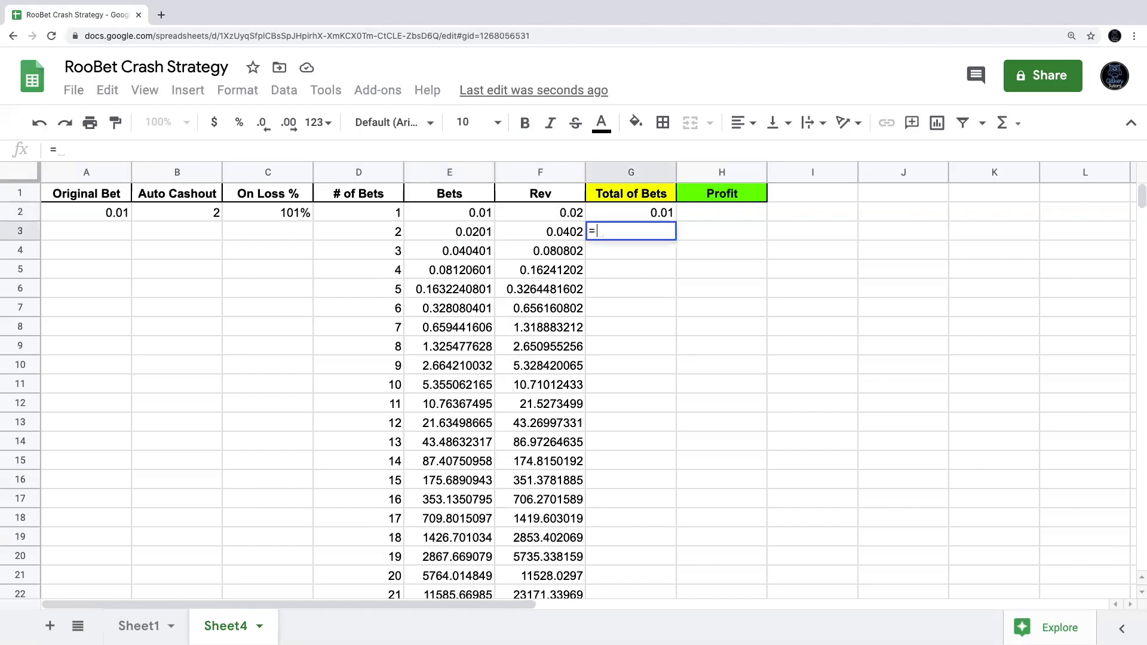
click(454, 233)
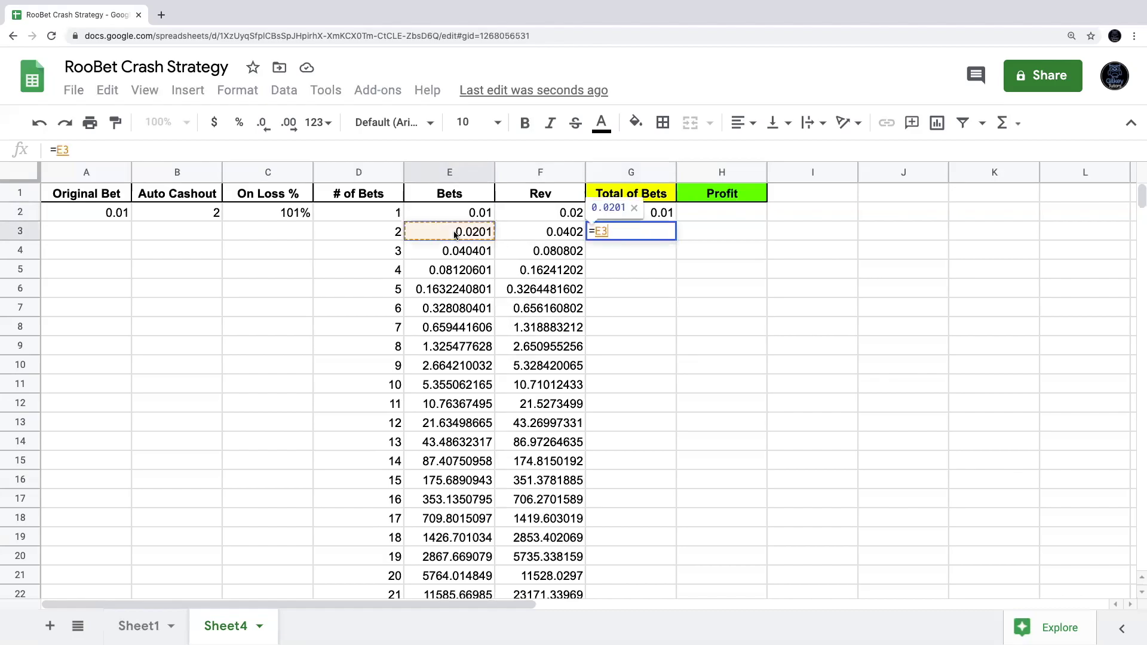
text(+)
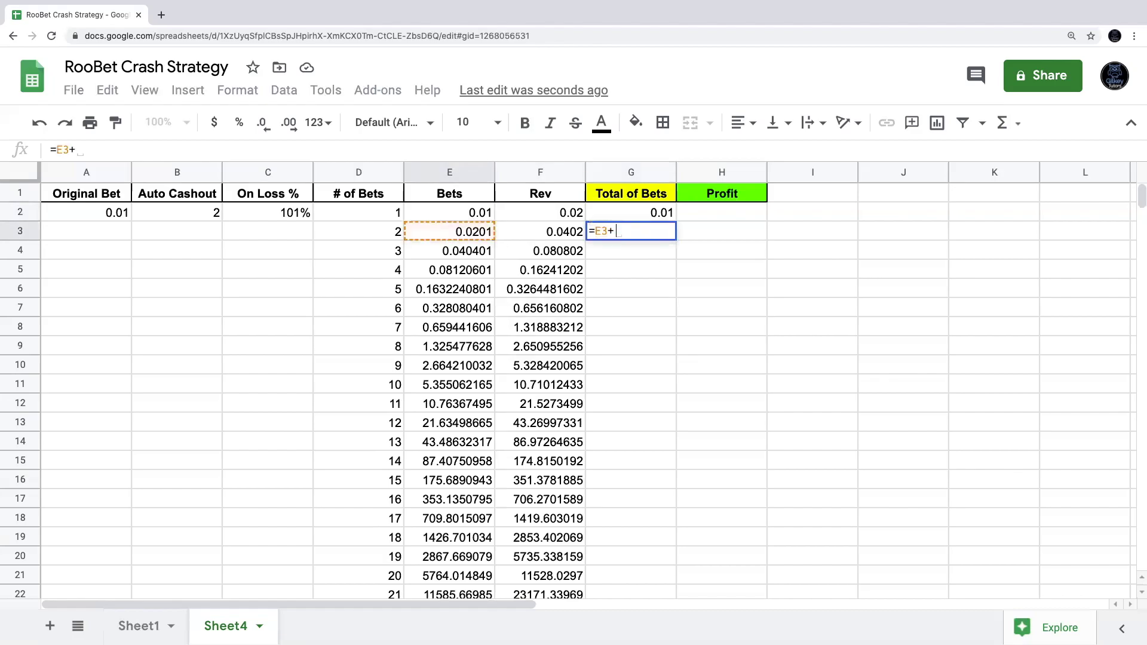
click(655, 215)
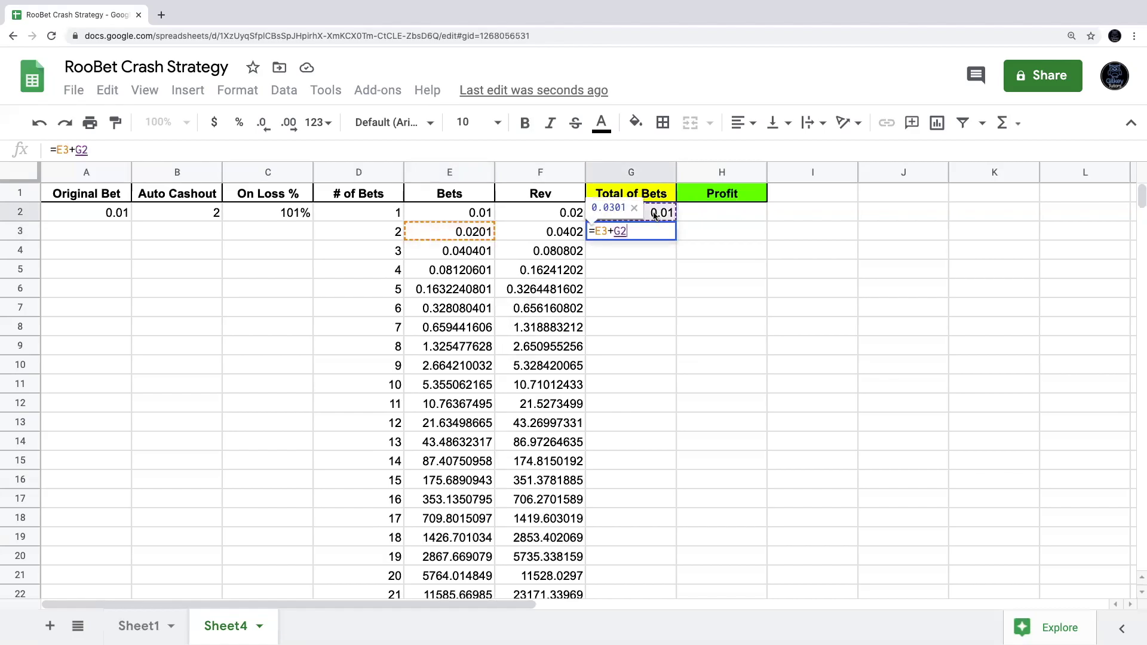
key(Return)
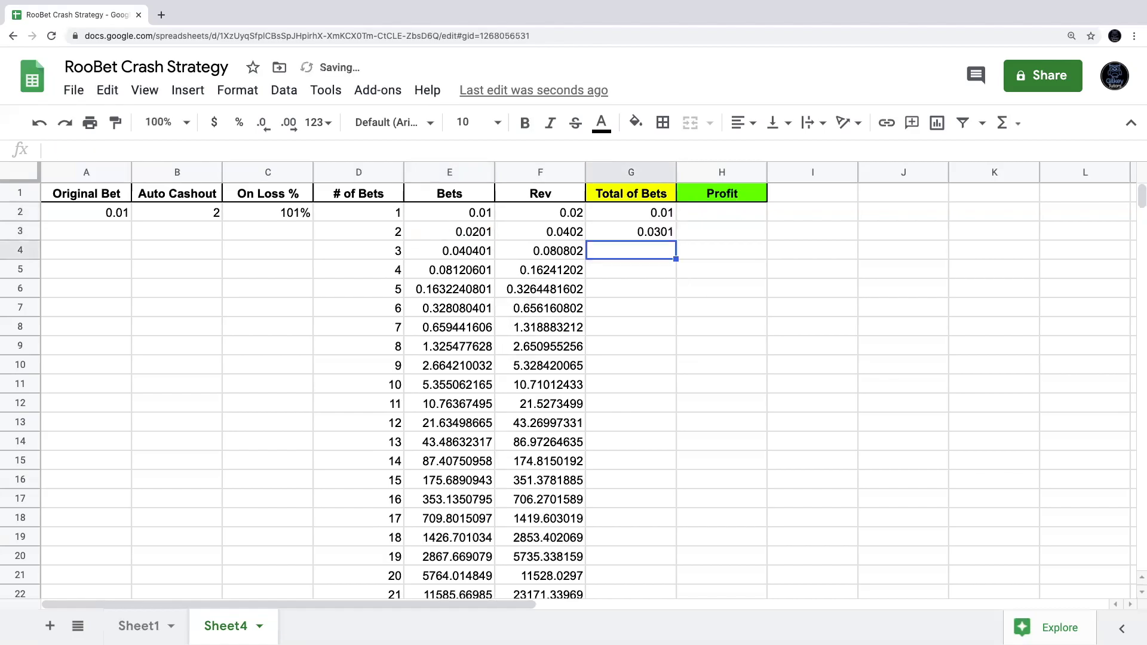
Copy the G3 formula down the rest of the Total of Bets column.
click(657, 236)
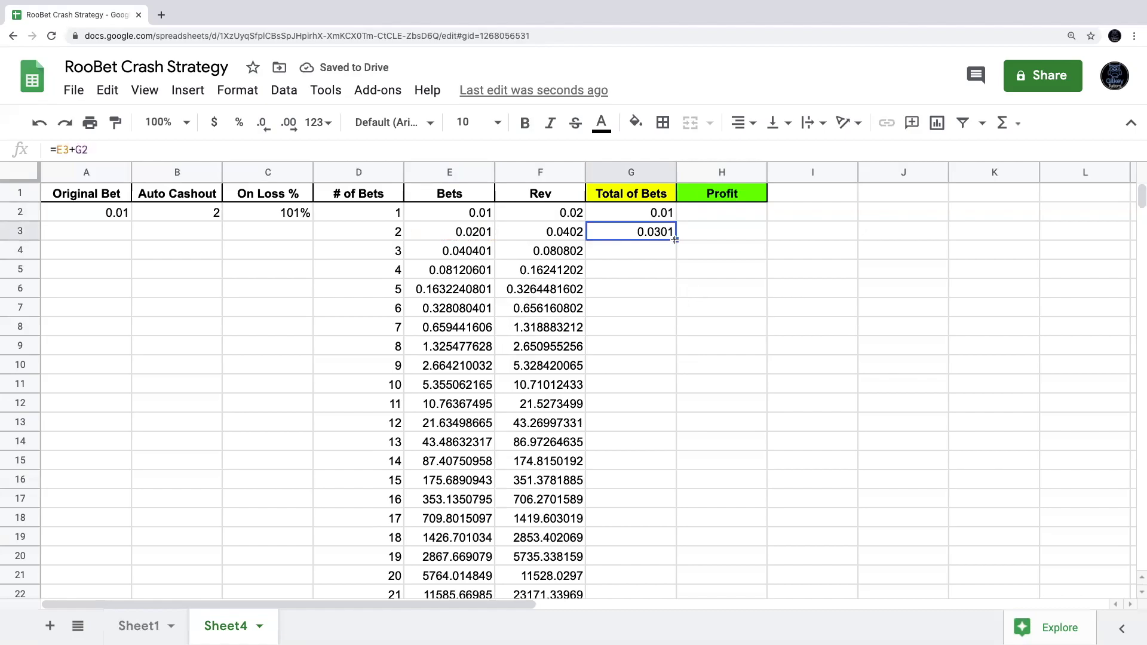
double_click(676, 239)
click(656, 354)
Examine the copied Total of Bets formulas in G2 through G6 against the Bets cells E2 to E5 they accumulate.
click(651, 234)
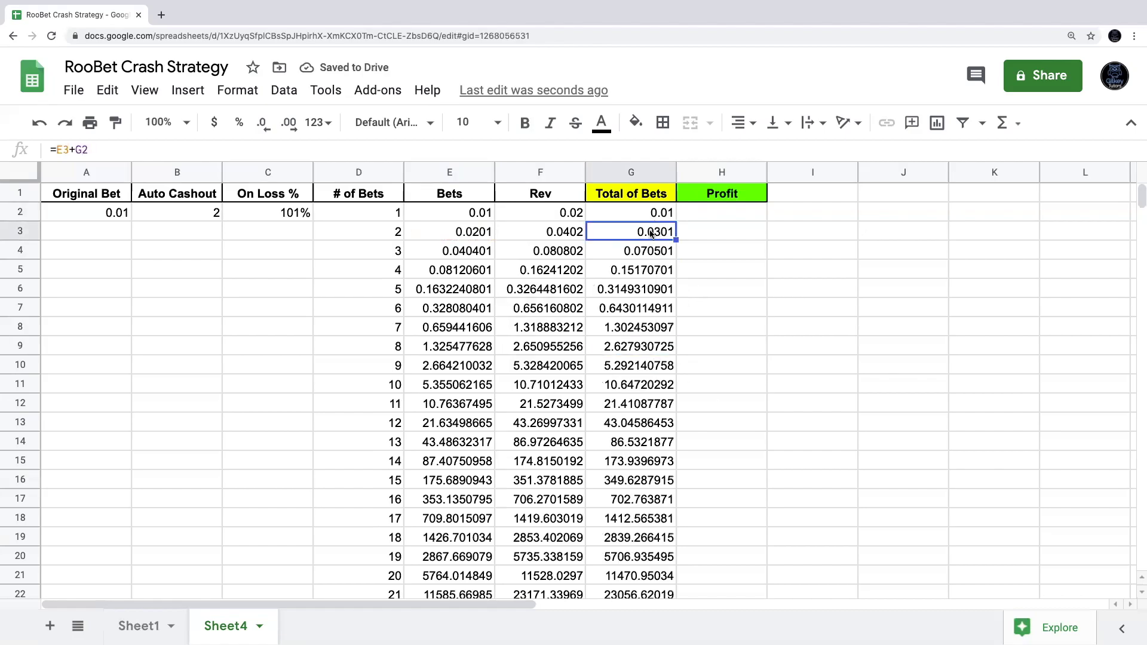
click(460, 231)
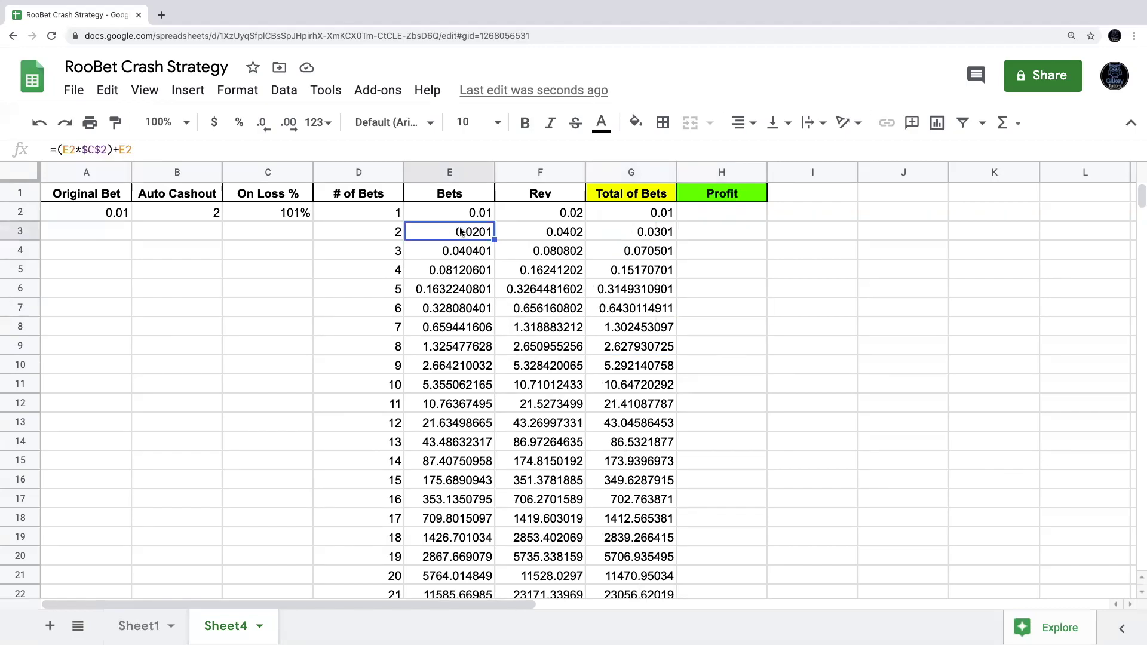
click(639, 213)
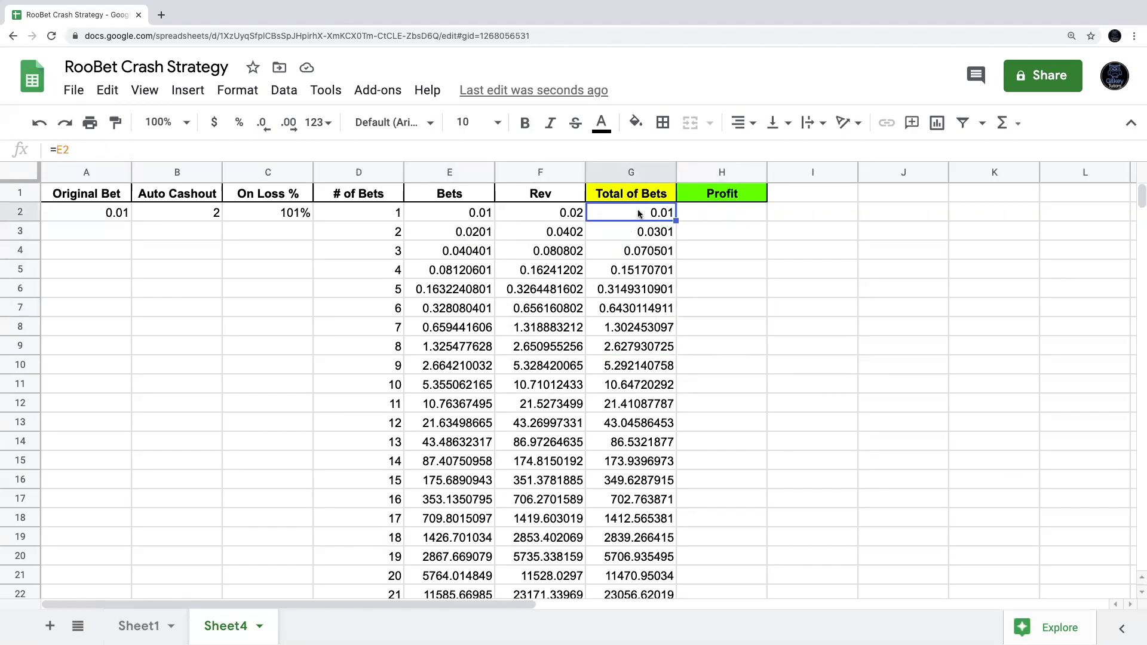
click(641, 291)
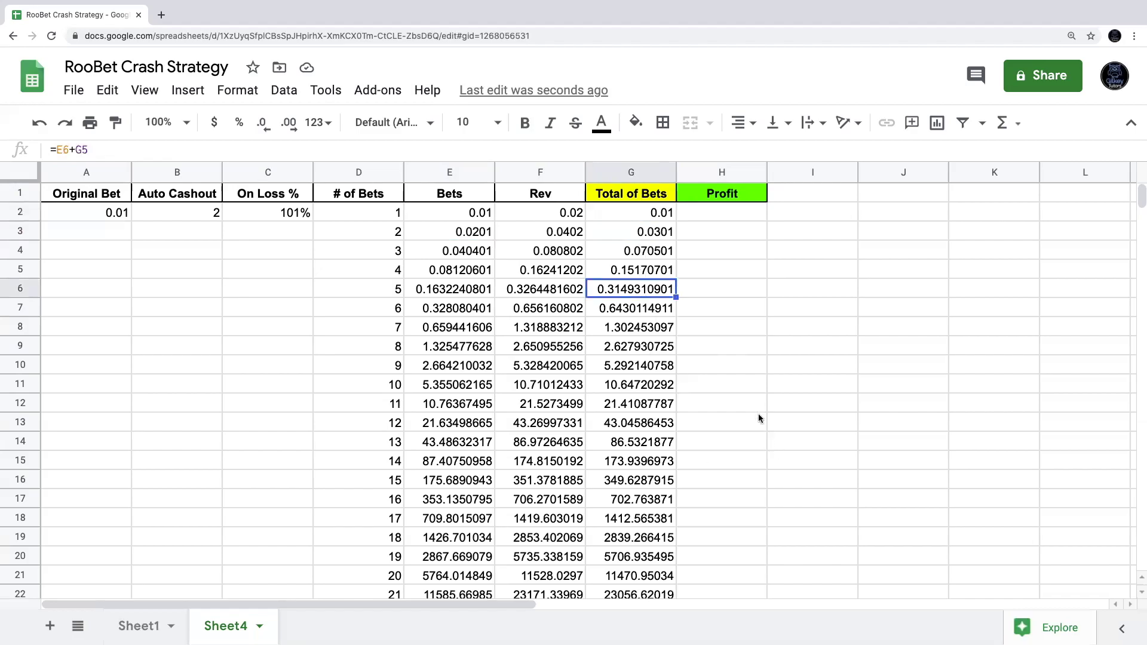
click(631, 271)
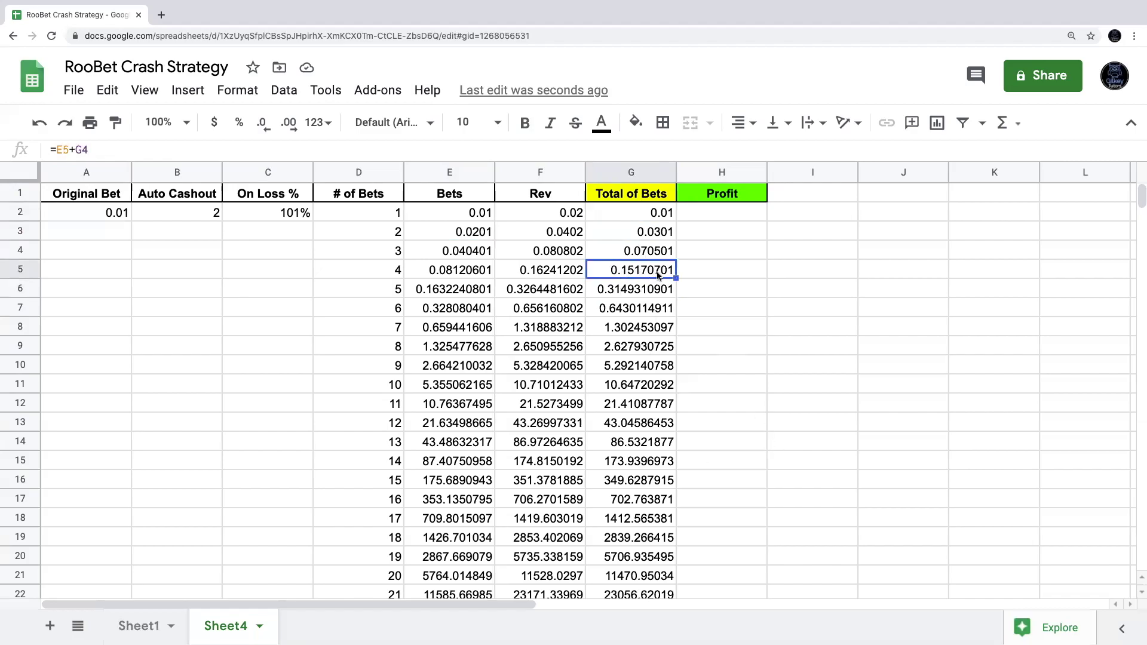
click(462, 271)
click(475, 254)
click(480, 233)
click(480, 217)
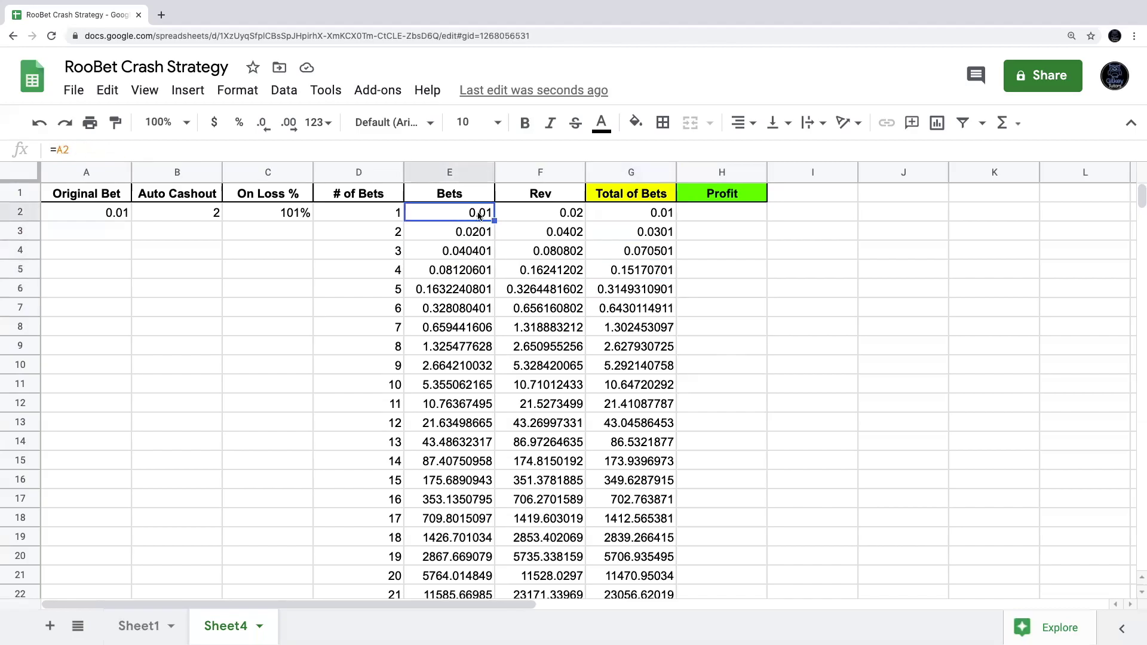
click(618, 270)
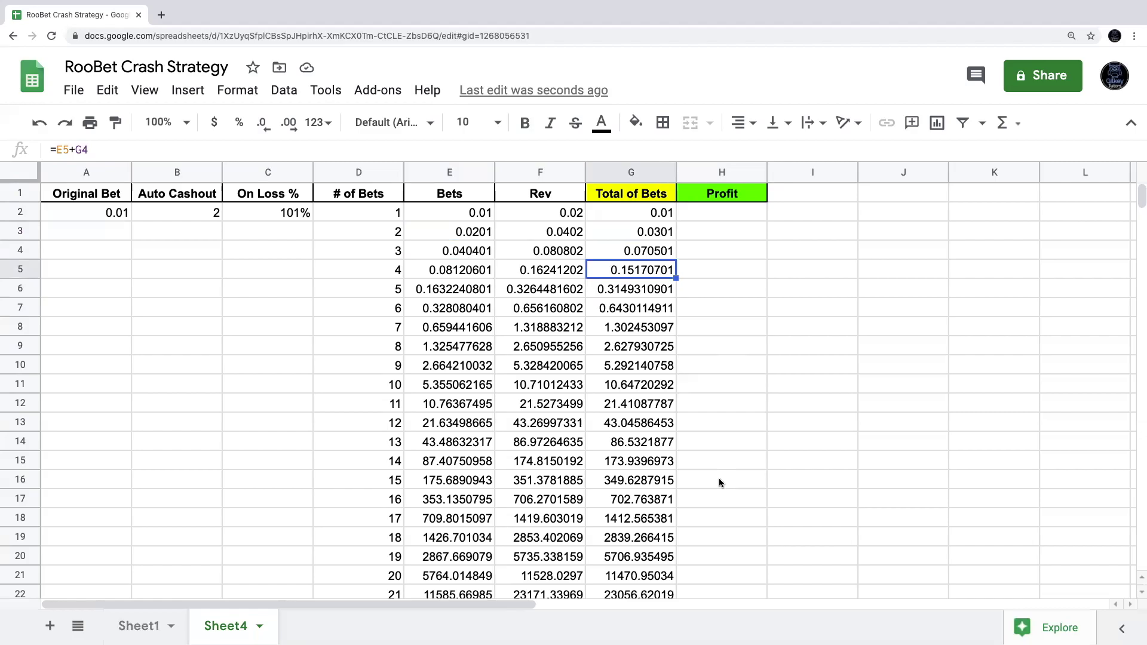
Enter the formula =F2-G2 in the first Profit cell, H2.
click(719, 215)
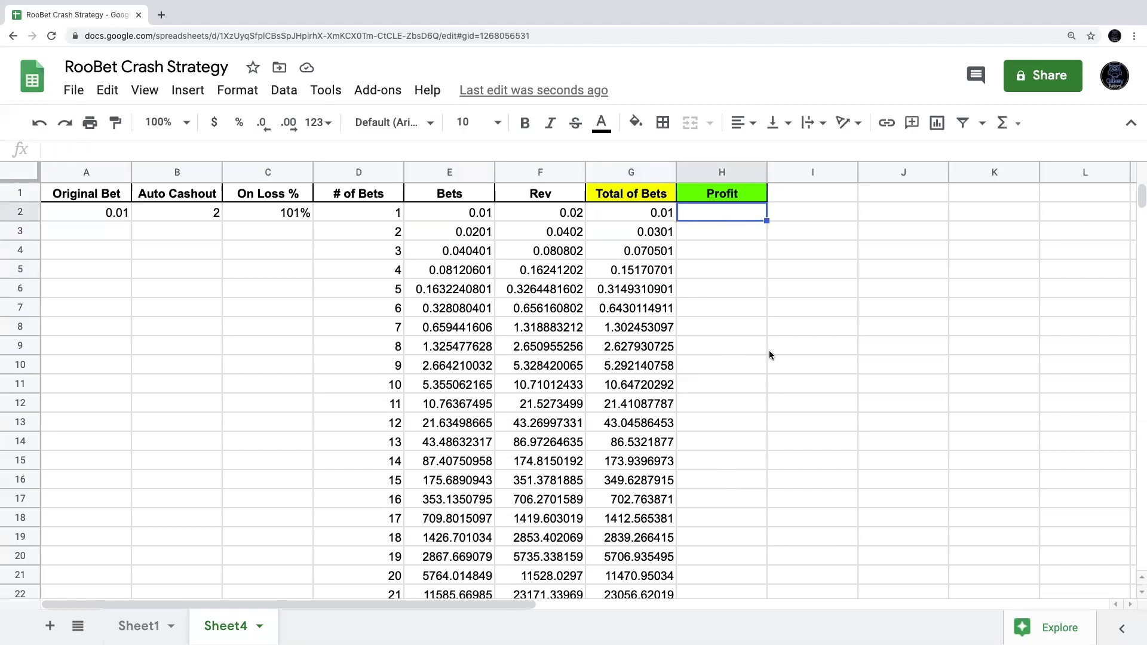
text(=)
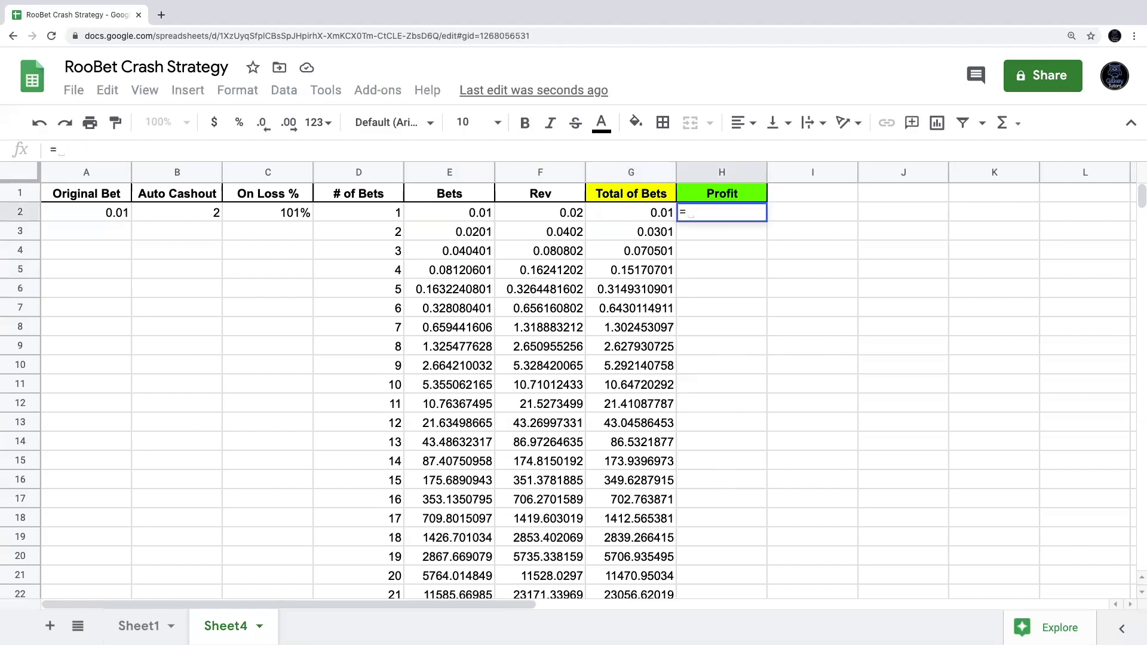
click(528, 211)
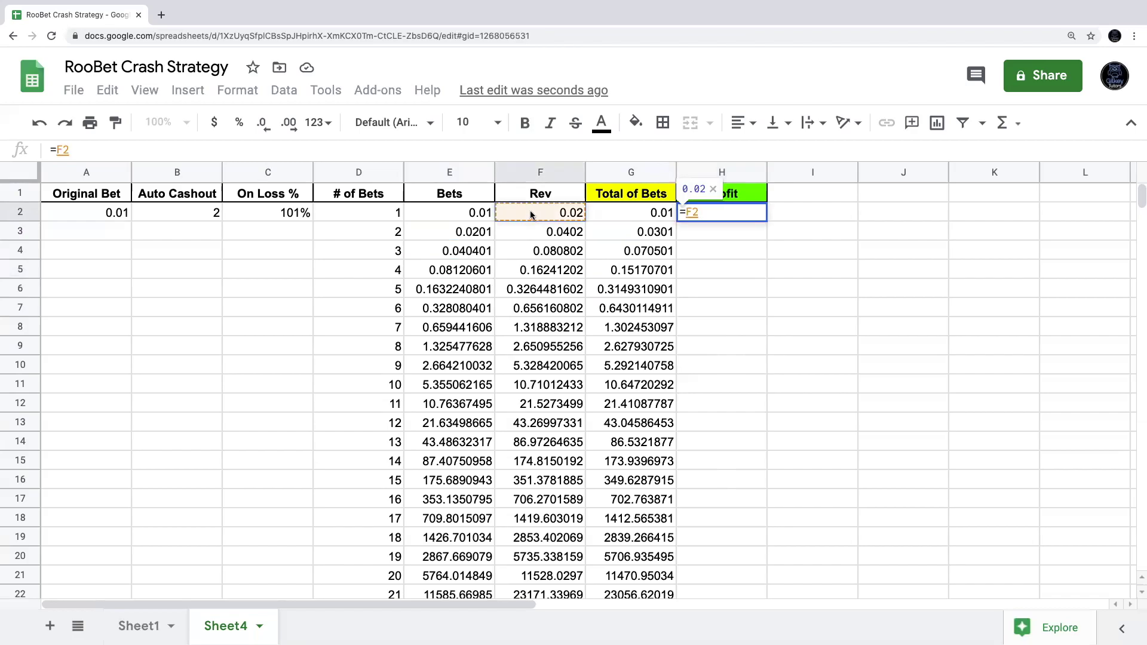
text(-)
click(627, 216)
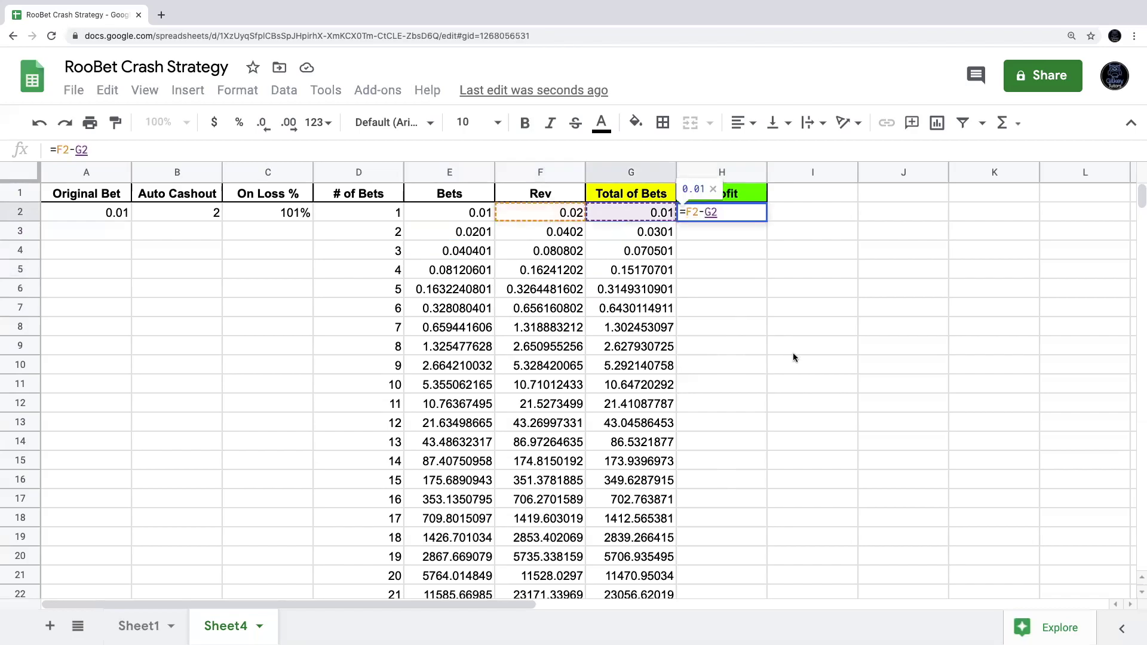
key(Return)
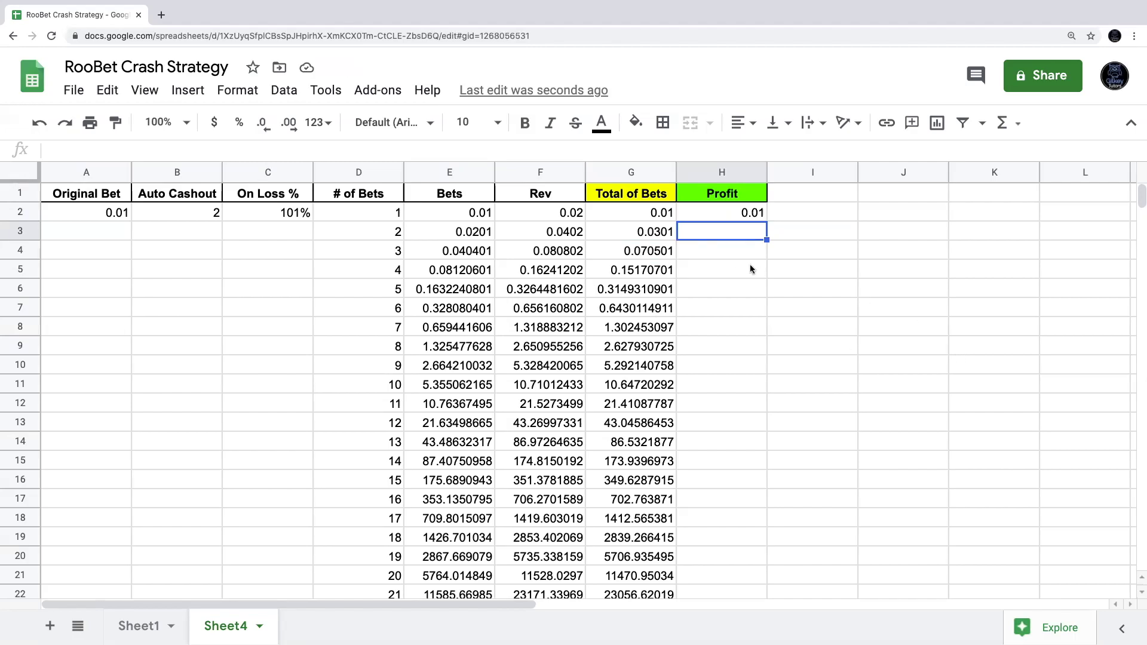
Copy the H2 formula down the Profit column and check the copied formulas in H6 and H8.
click(711, 214)
key(Down)
click(744, 214)
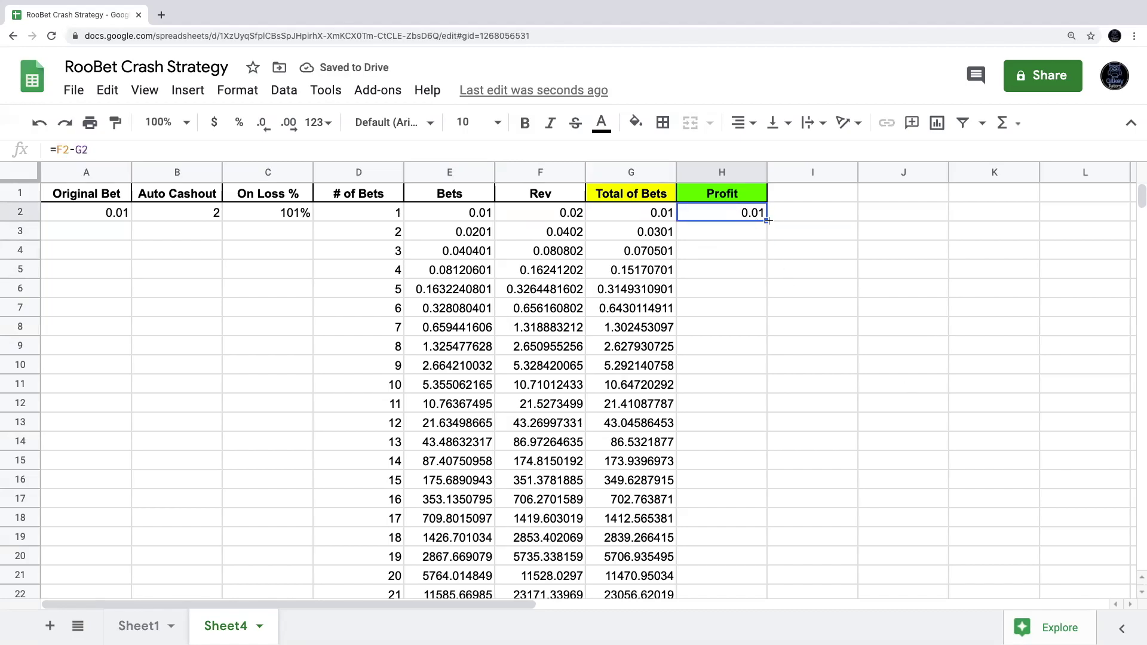
double_click(770, 224)
click(822, 385)
scroll(732, 586, down, 5)
scroll(725, 572, up, 5)
click(733, 293)
click(735, 327)
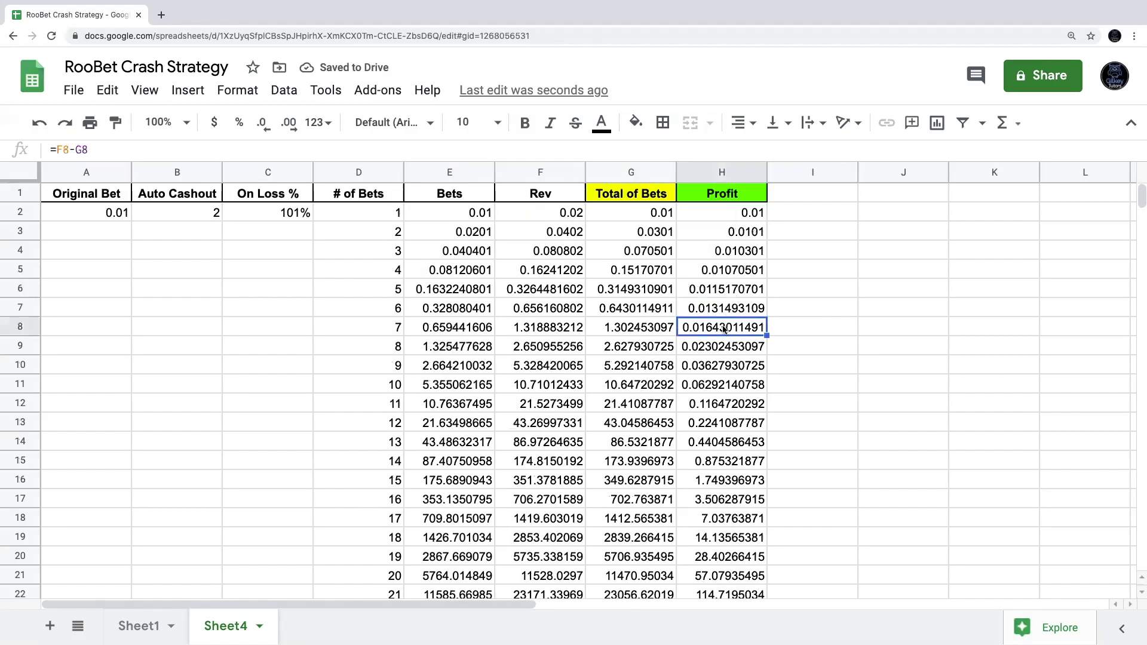
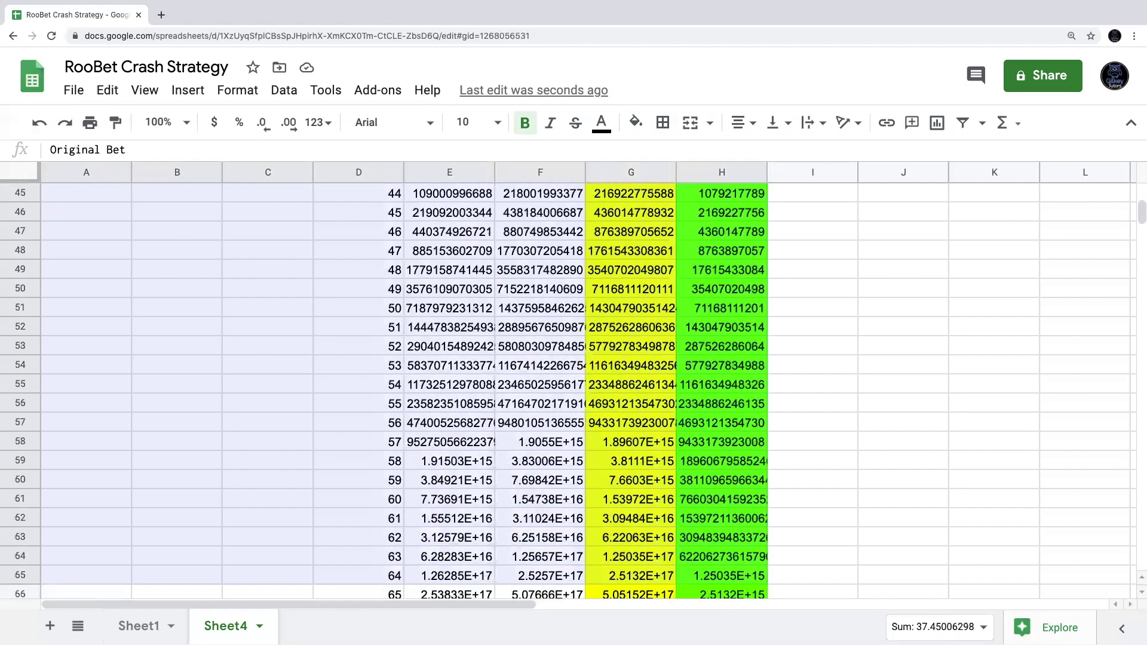
Apply all borders with a thicker line style to the whole table, A1:H101.
drag(730, 499, 743, 385)
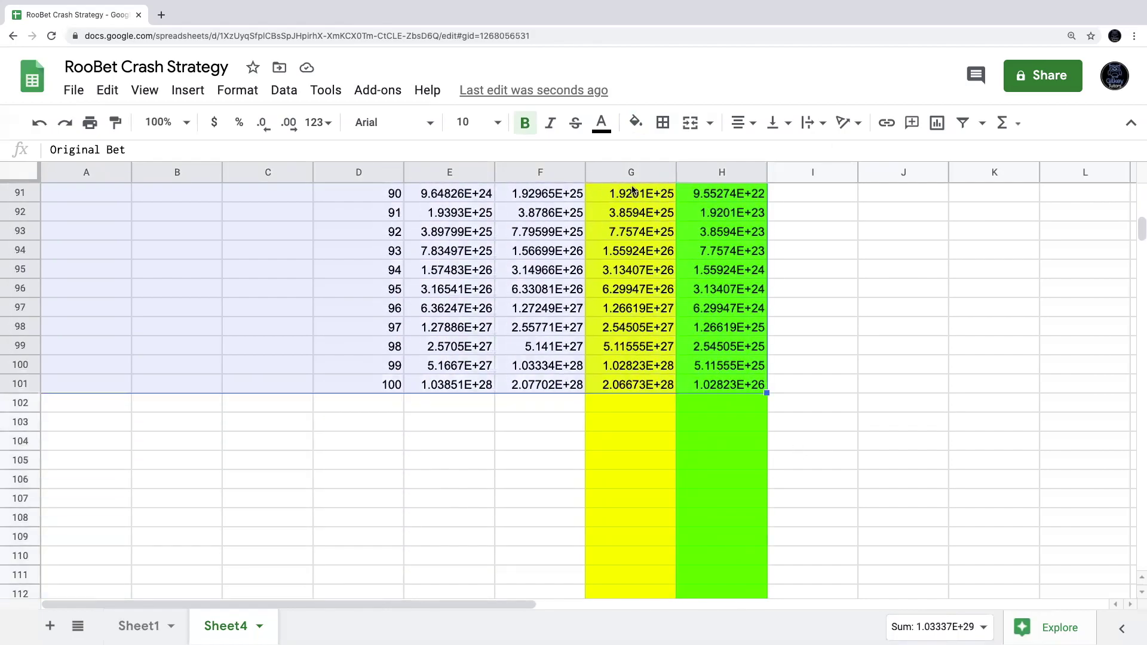
click(663, 124)
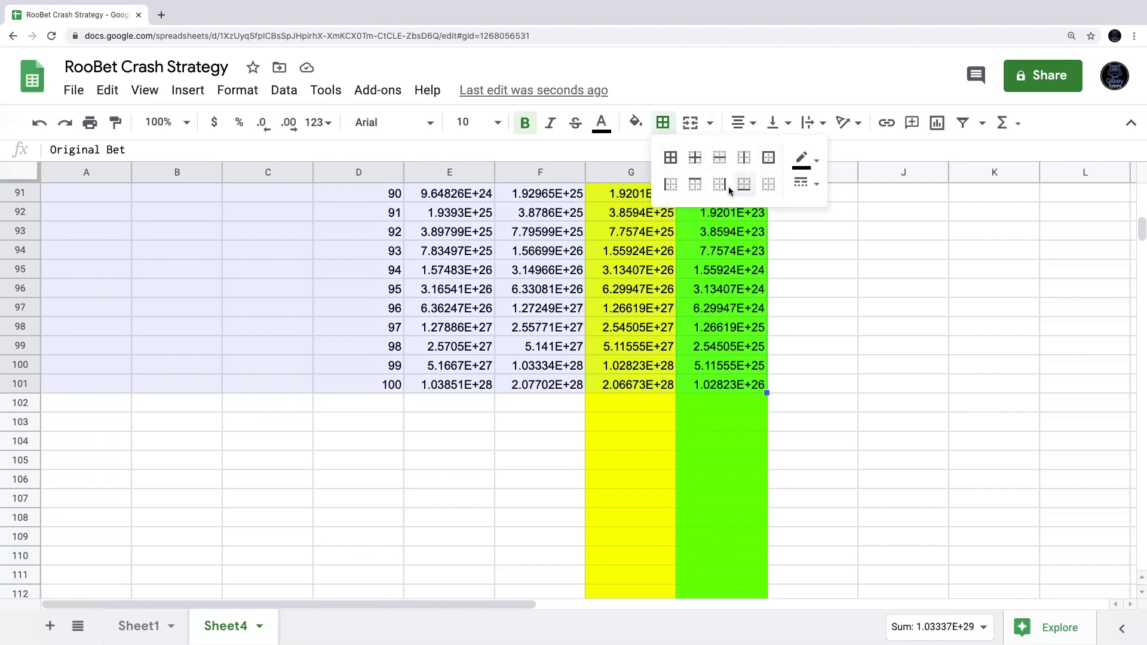
click(671, 159)
click(816, 184)
click(837, 235)
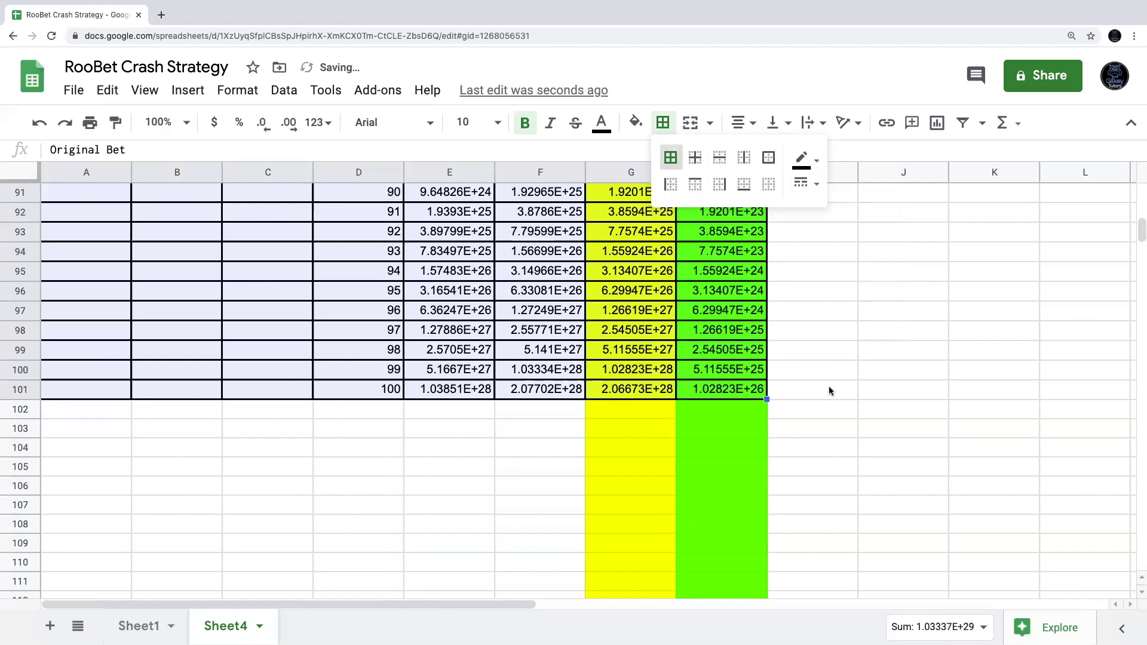
scroll(478, 459, up, 20)
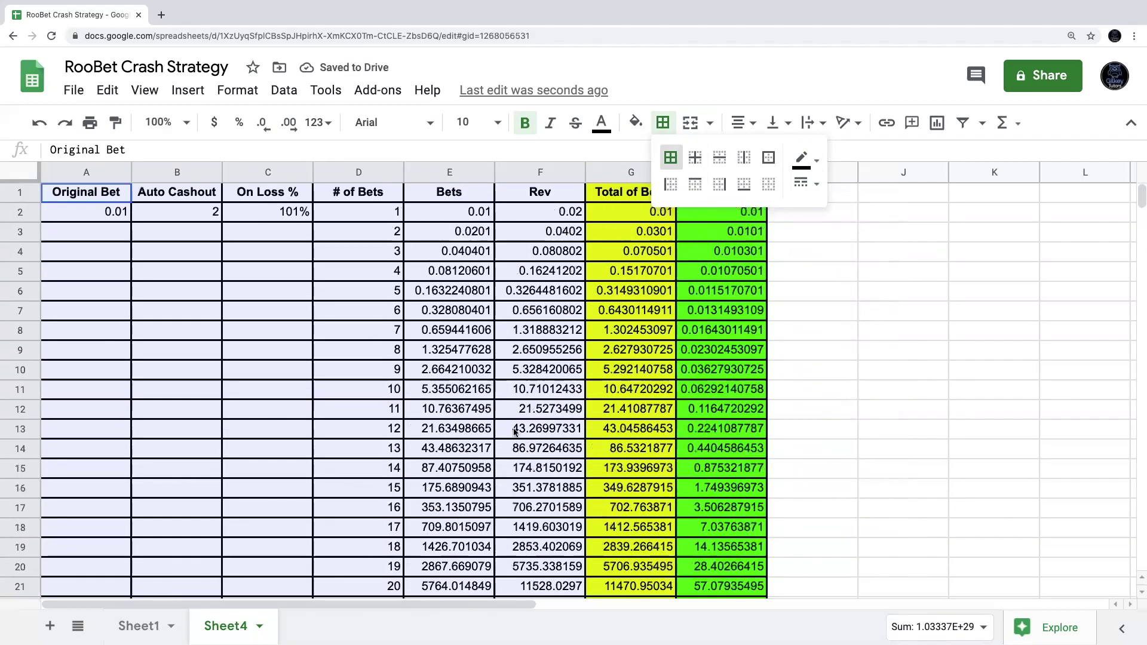
click(663, 123)
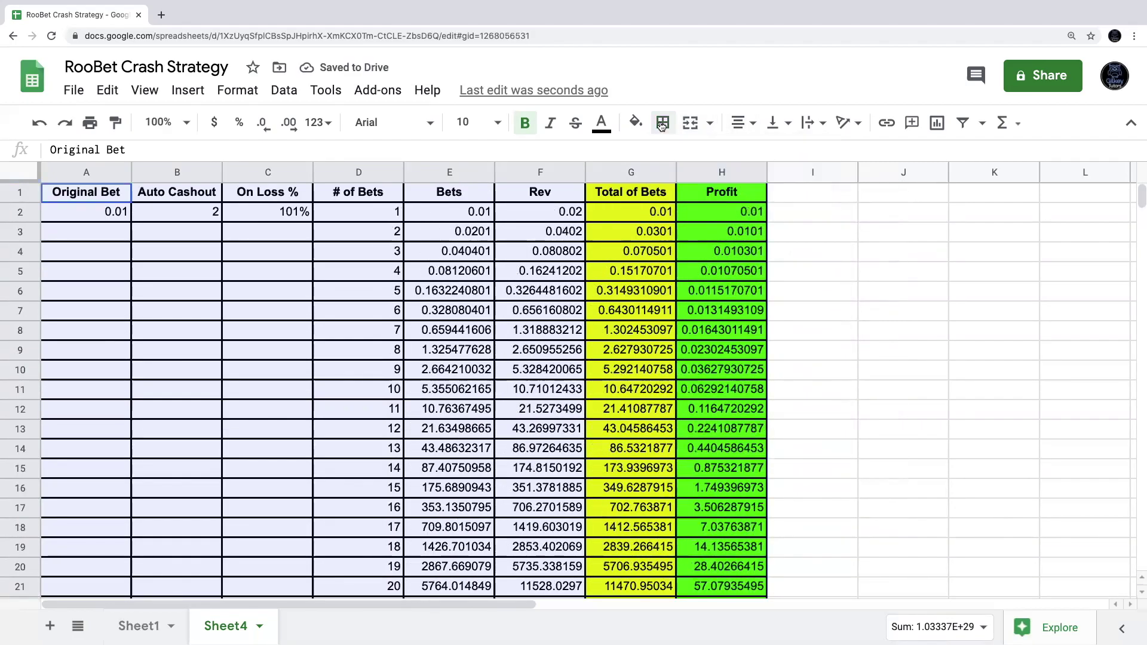
Center the contents of the whole table horizontally.
click(744, 123)
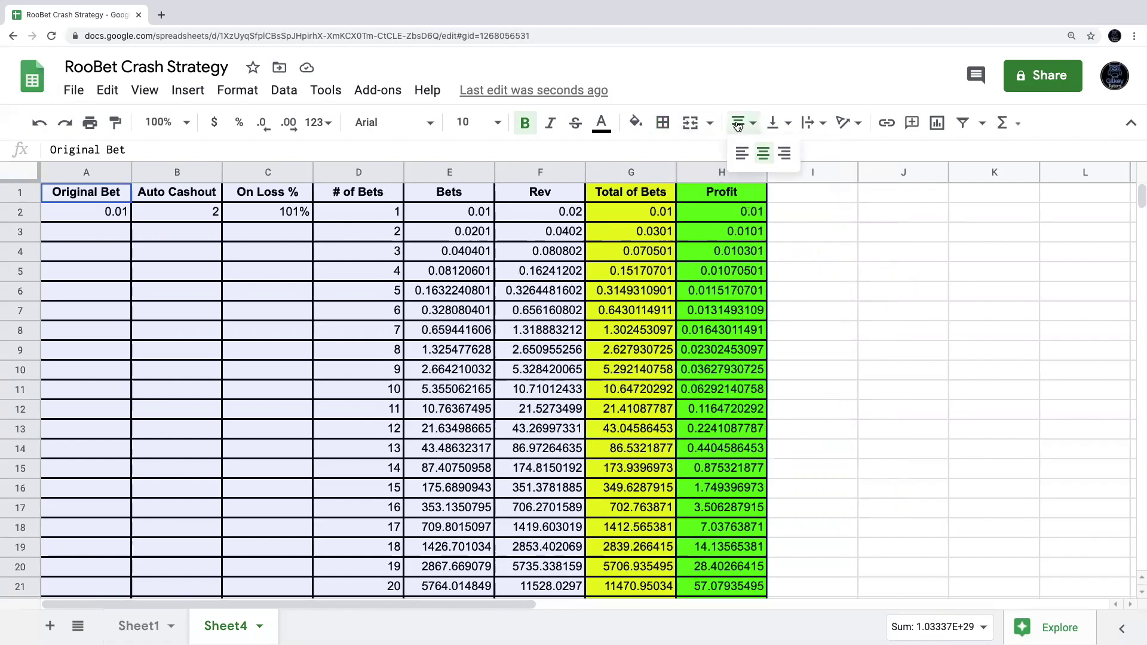
click(762, 155)
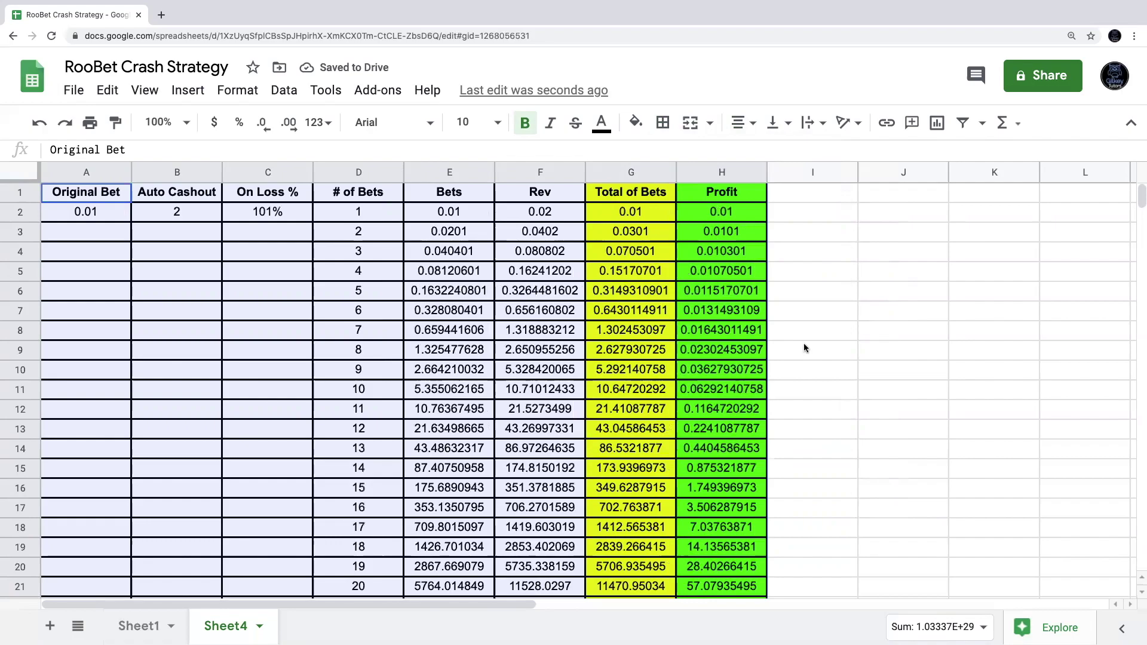
click(803, 349)
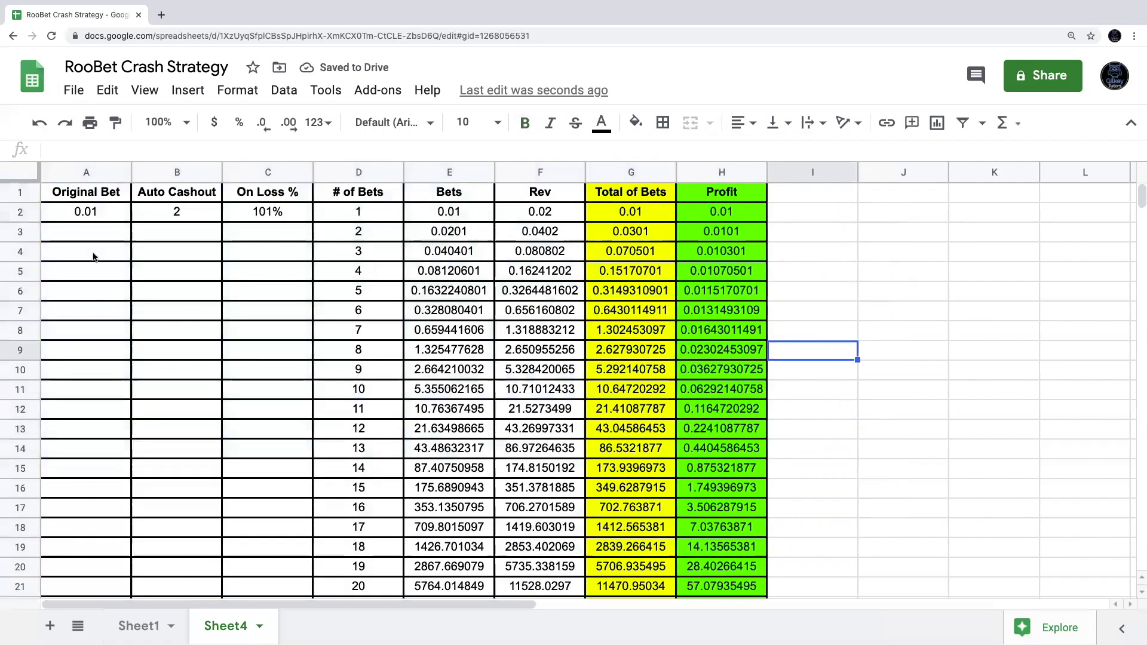
Fill the unused cells A3:C126 and the area beneath the table in columns D to K with black.
drag(92, 232, 269, 577)
scroll(608, 247, up, 3)
mouse_move(358, 291)
mouse_down()
mouse_move(657, 320)
mouse_move(880, 457)
mouse_move(952, 574)
mouse_move(1004, 598)
mouse_up()
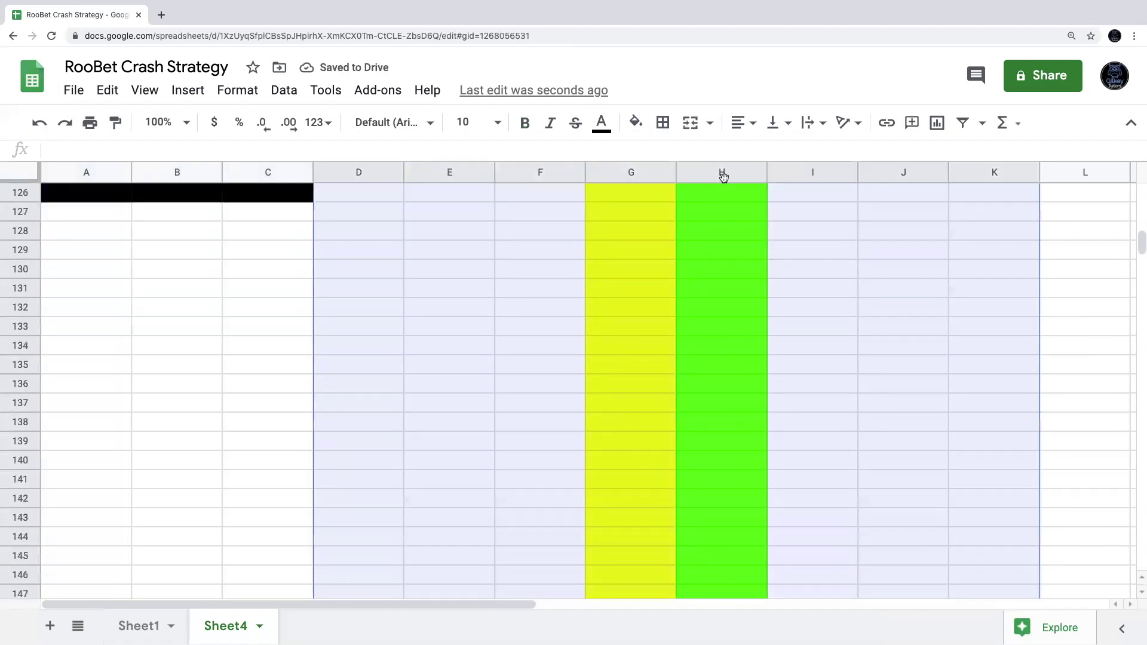
click(636, 122)
click(644, 184)
key(ctrl+z)
scroll(798, 333, up, 20)
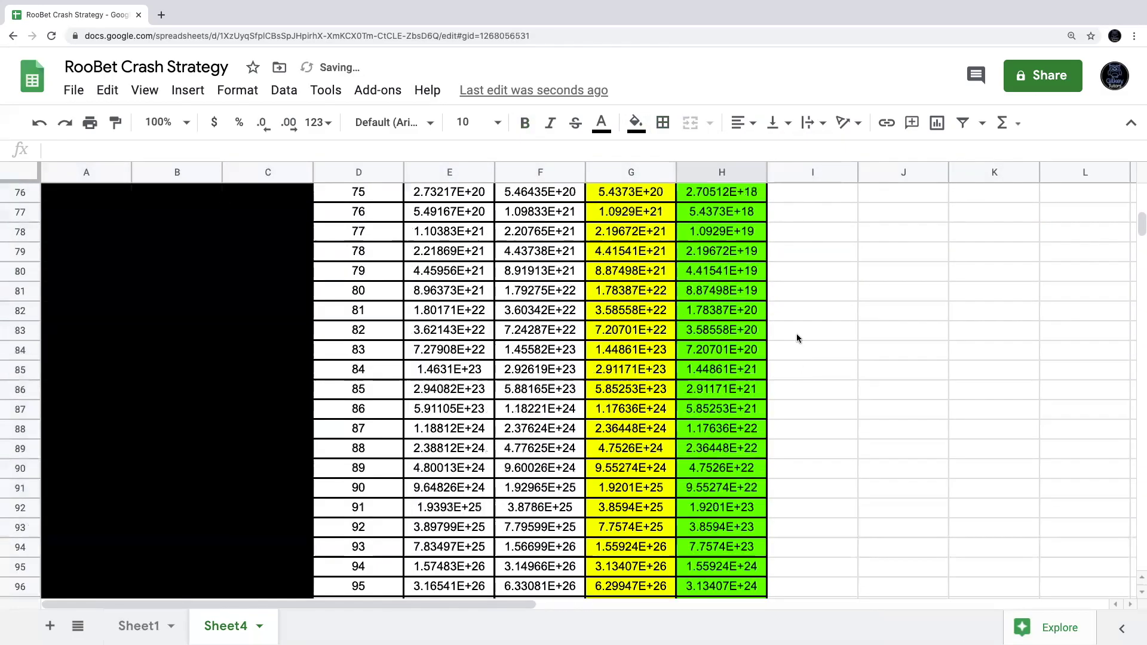
Fill all the empty columns from I onward, beside the Profit column, with black.
click(821, 171)
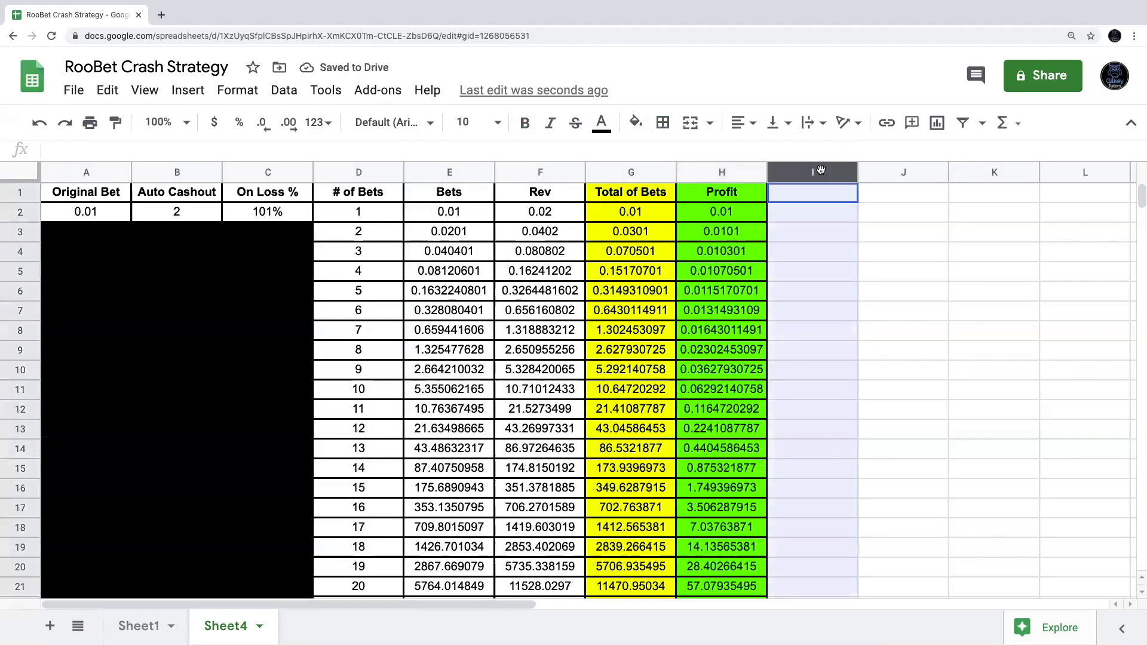
drag(821, 172, 1133, 175)
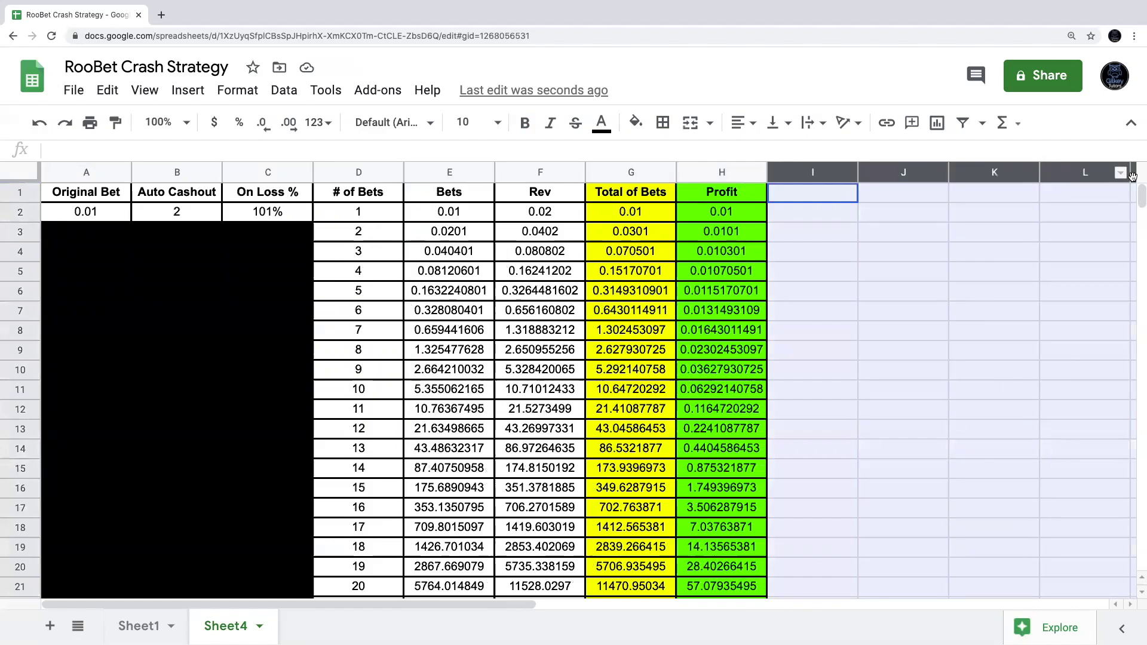
click(635, 122)
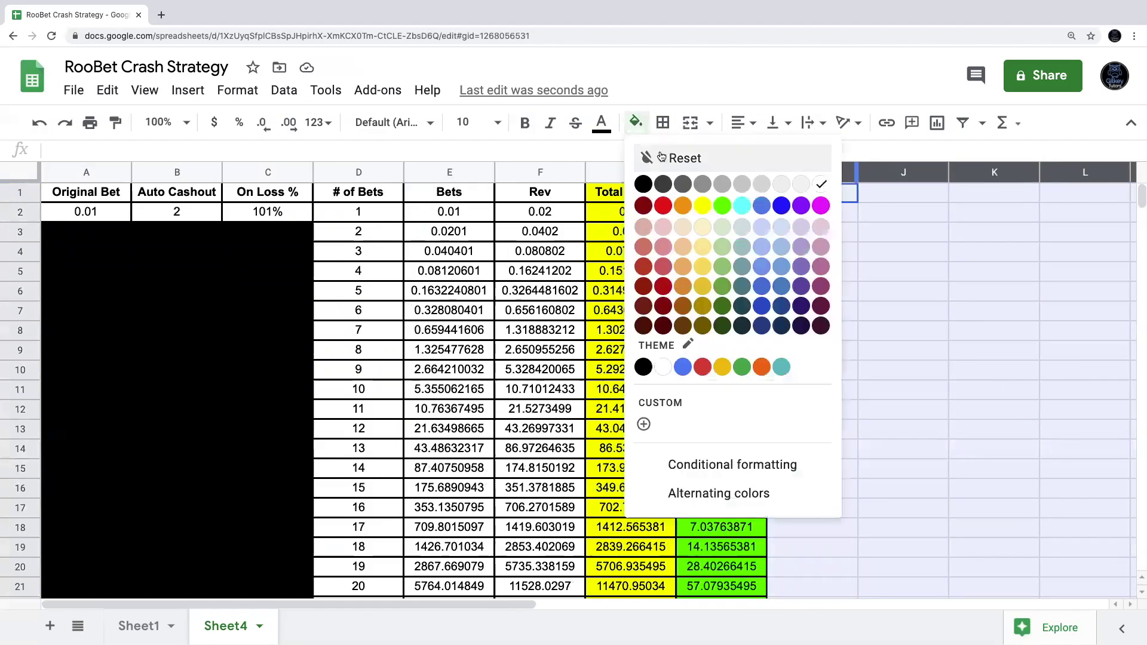
click(643, 186)
click(899, 313)
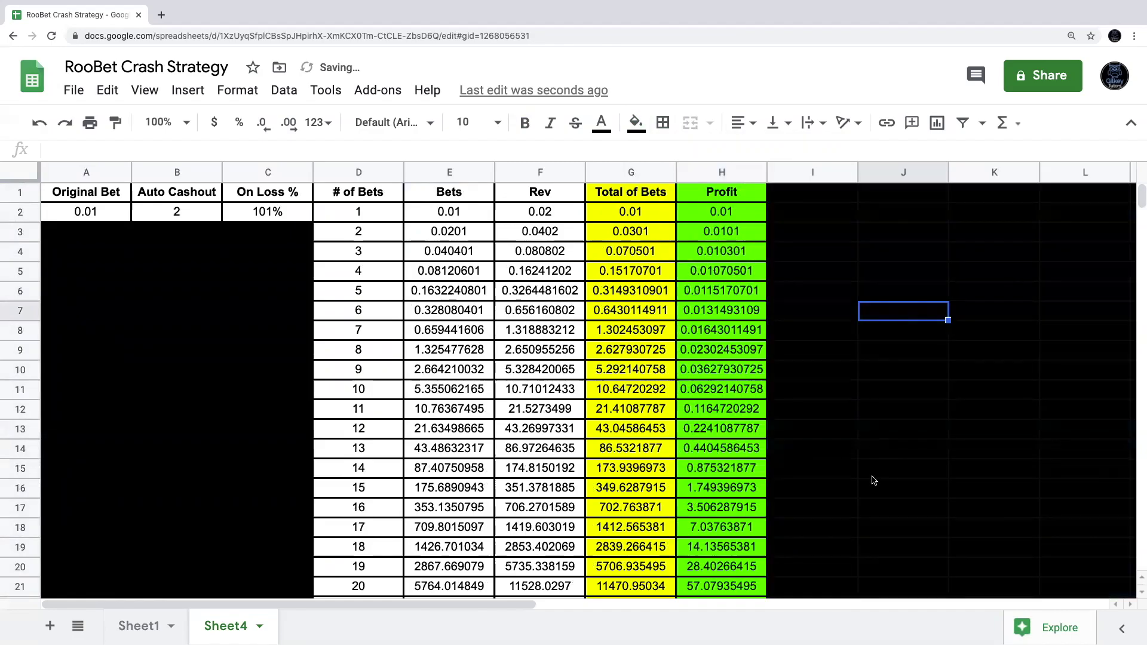
Compare the finished table on Sheet4 with the original version on Sheet1.
click(129, 618)
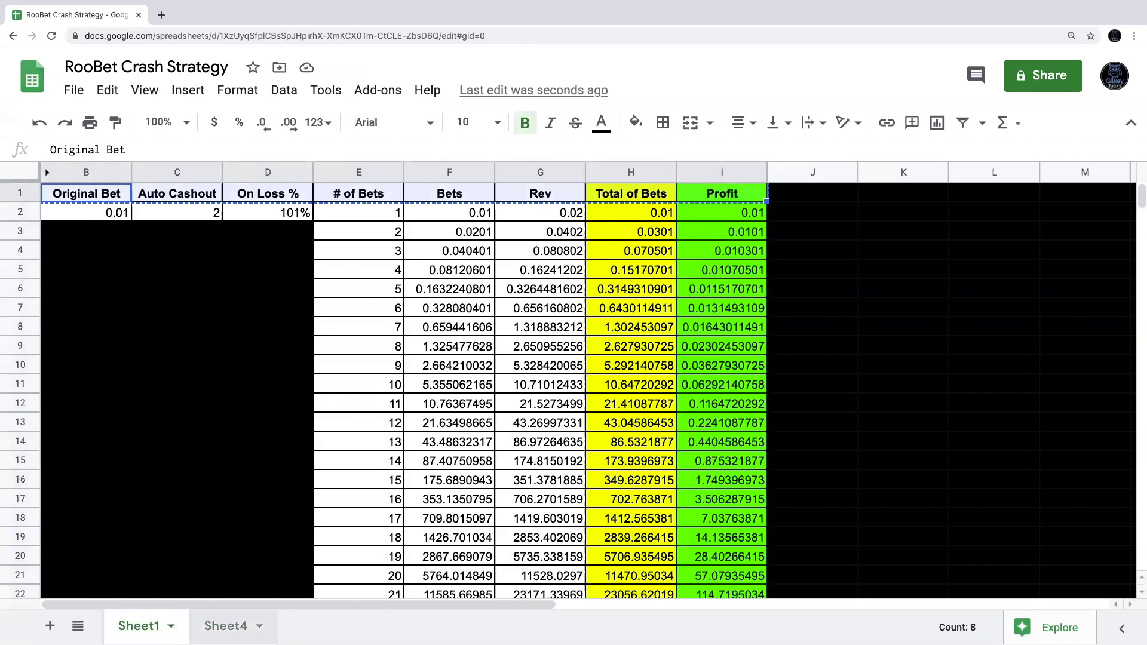
click(225, 626)
click(139, 626)
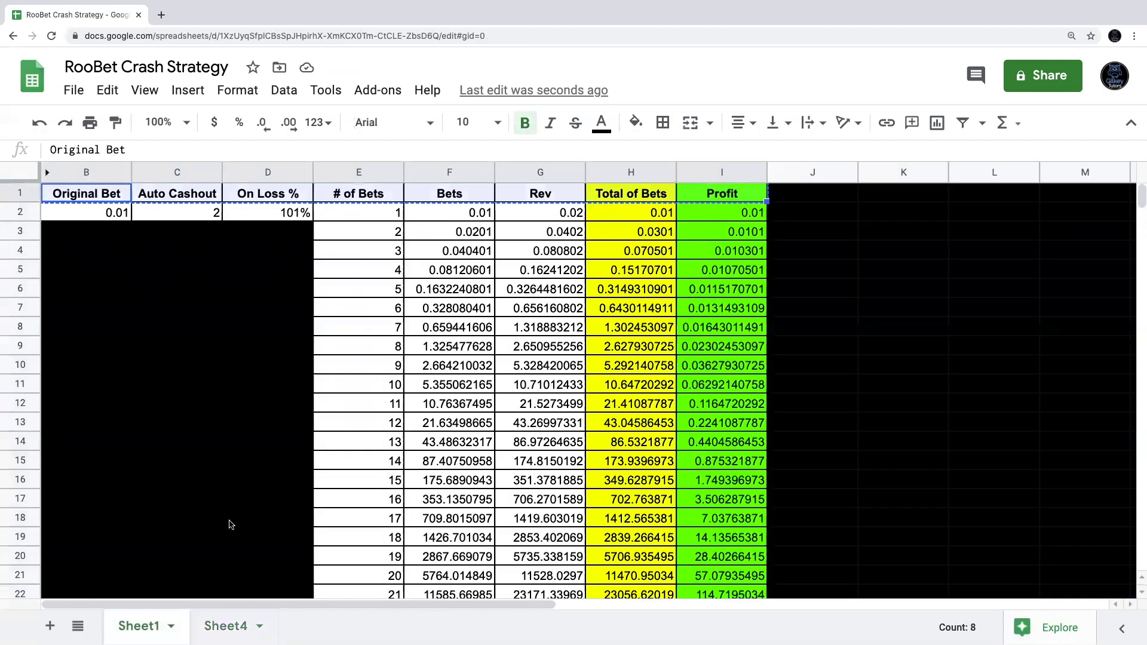
click(226, 626)
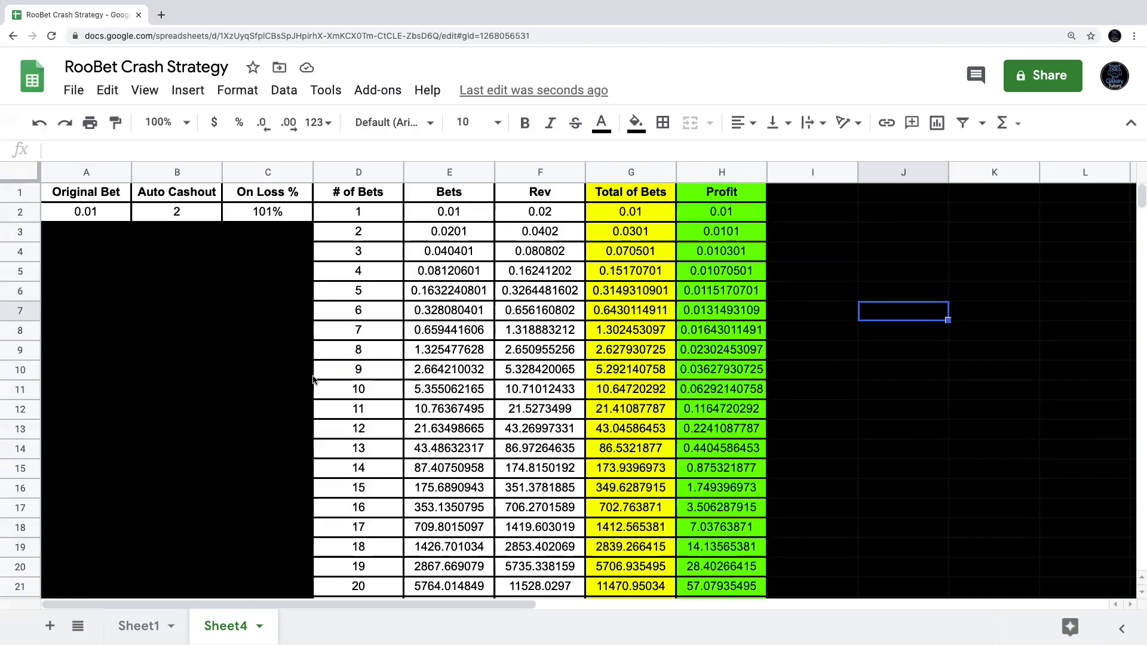
Review the Original Bet, Auto Cashout and On Loss % input cells in A1:C2.
drag(83, 196, 293, 213)
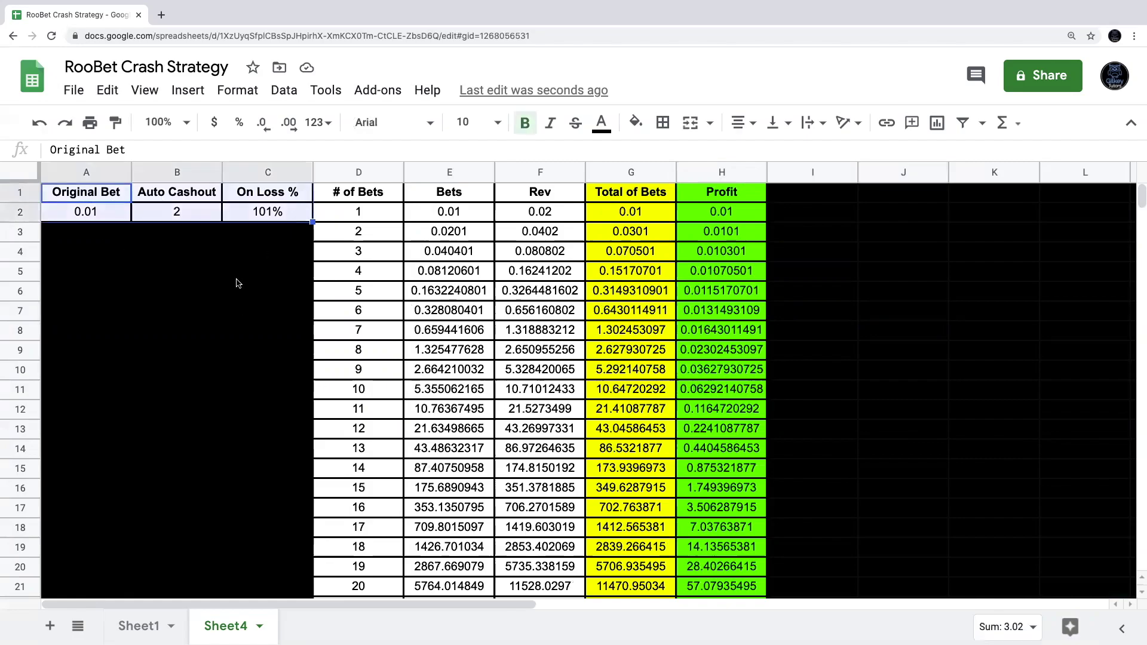
click(202, 332)
click(97, 216)
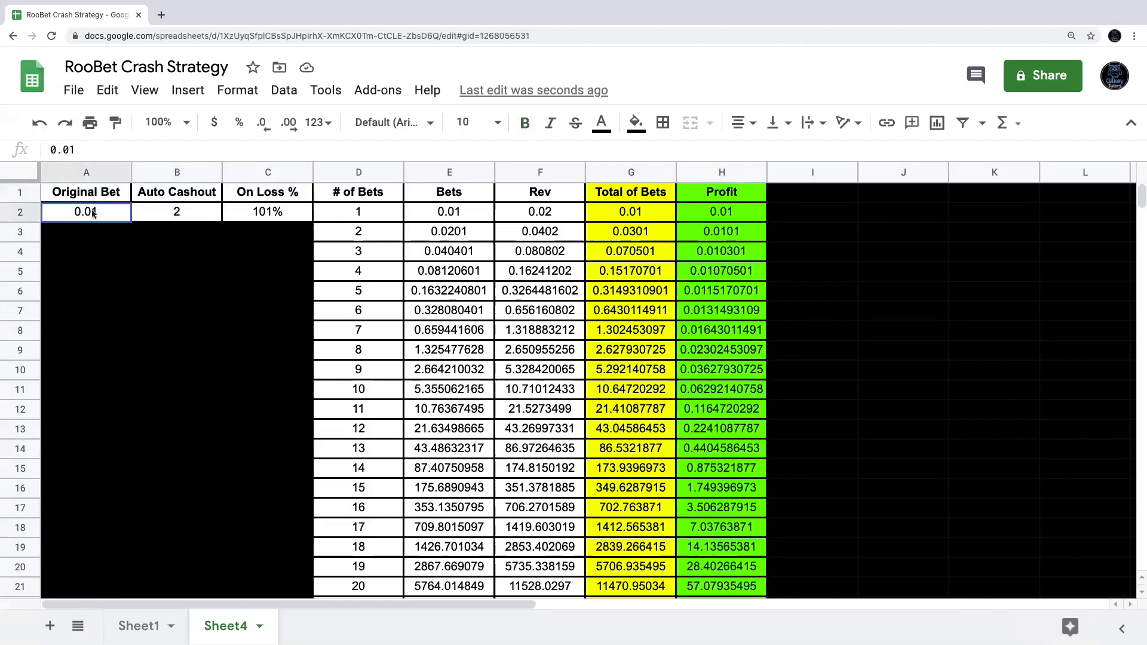
click(173, 208)
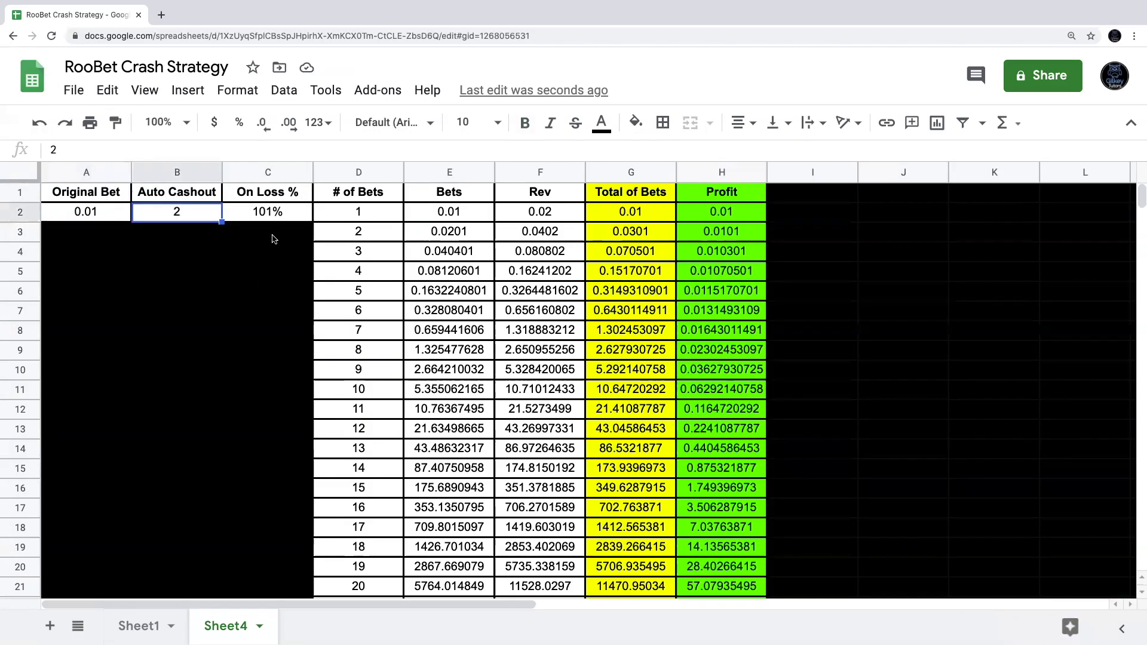
click(264, 210)
Test the Original Bet input in A2 with the values 0.02, 1 and 10.
click(88, 217)
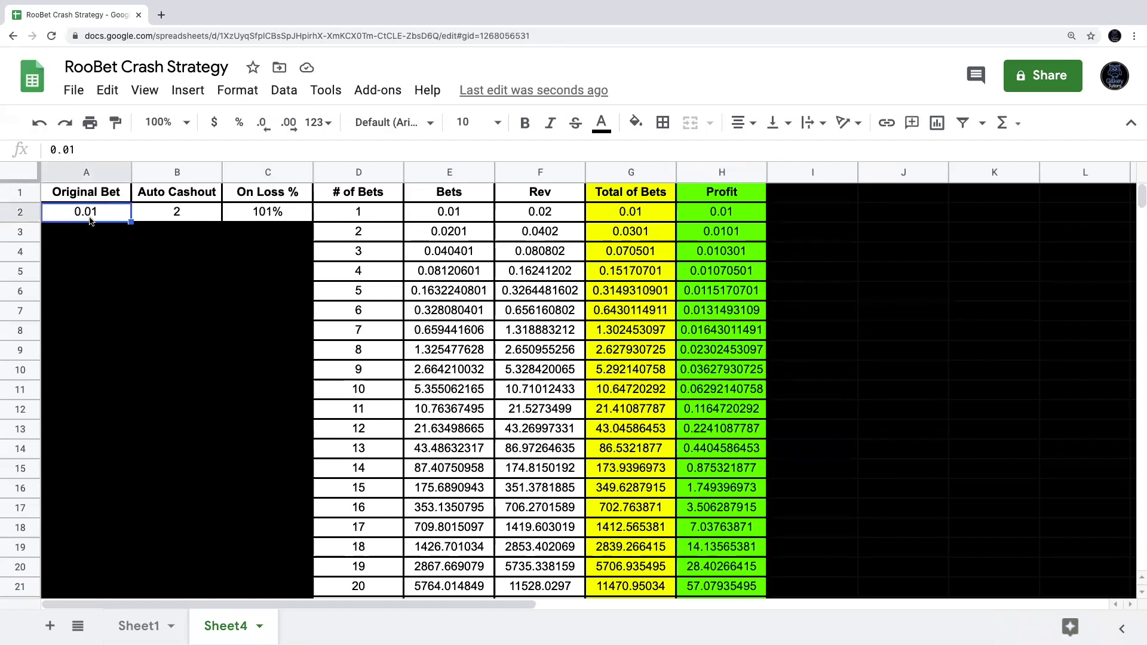
text(.02)
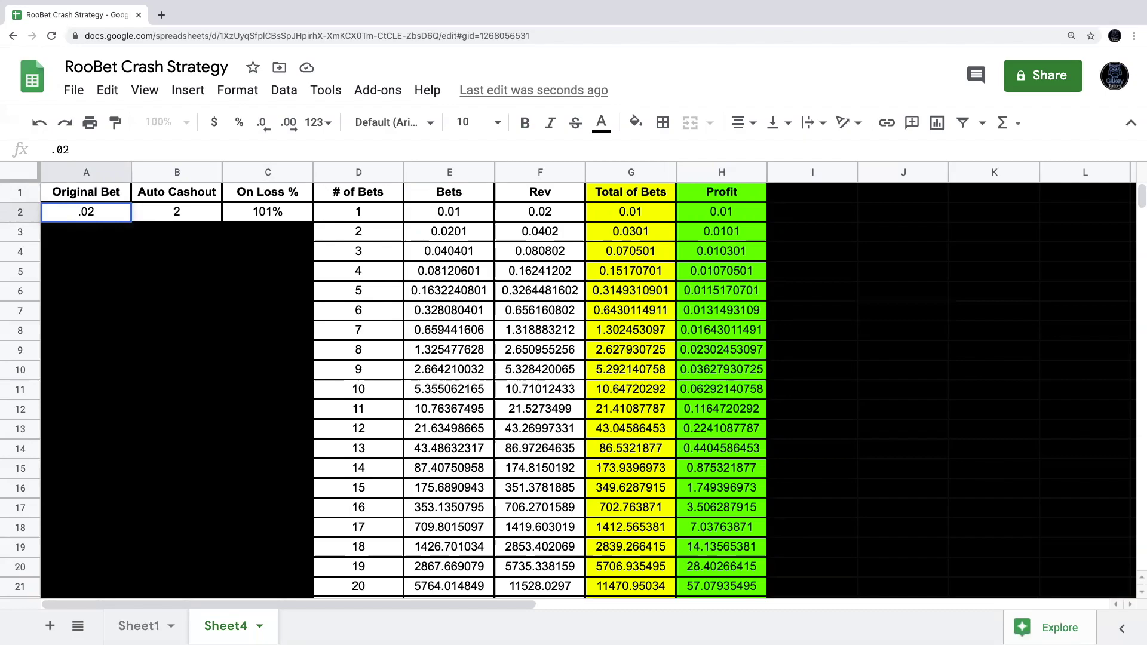
key(Return)
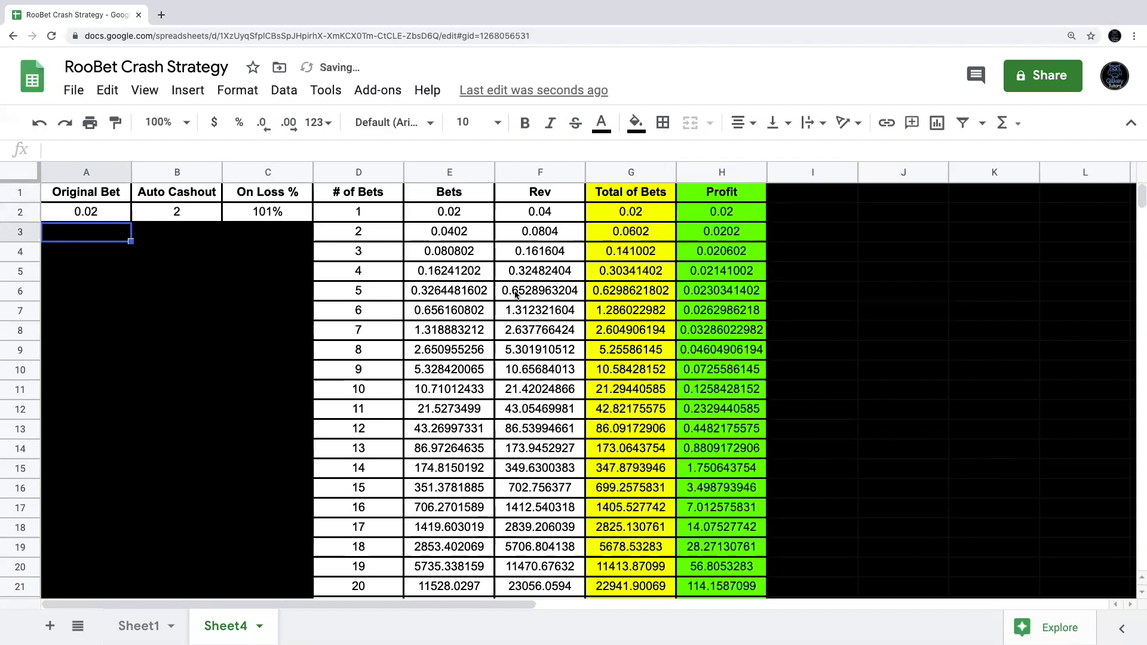
click(94, 212)
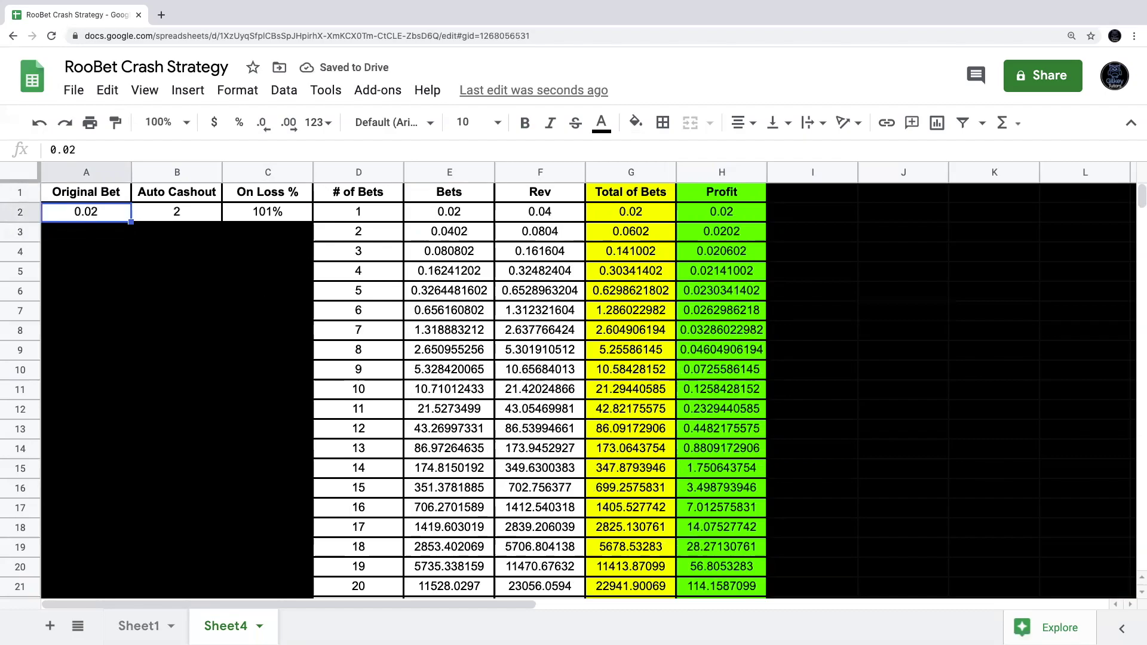
text(1)
key(Return)
click(94, 212)
text(10)
key(Return)
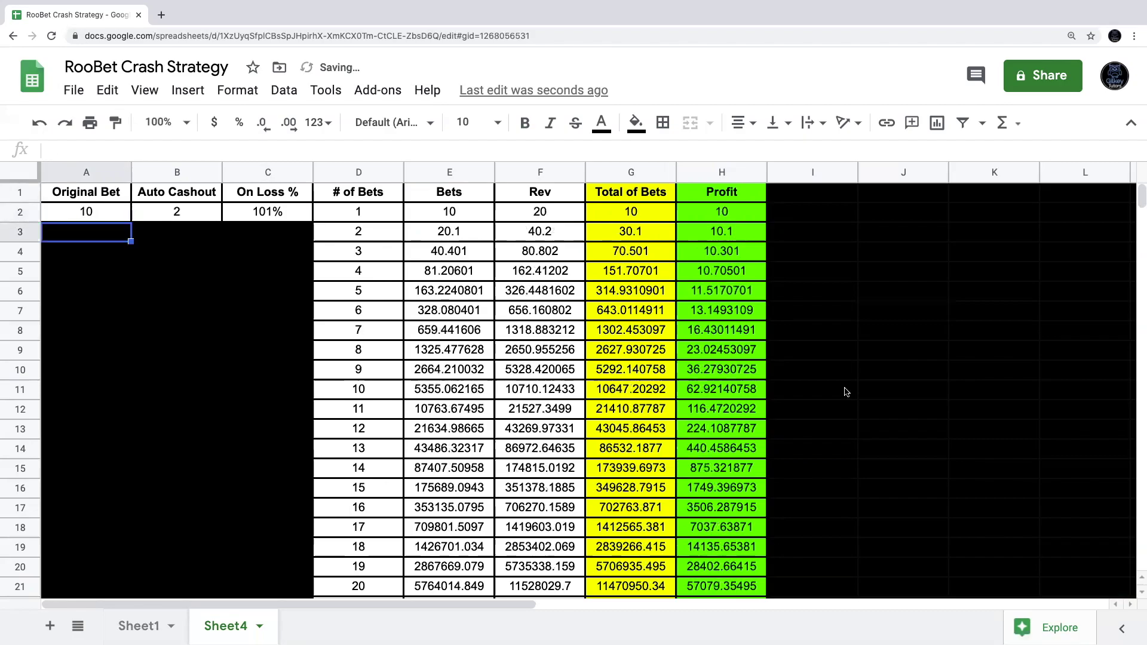
Test the Auto Cashout input in B2 with the values 1, 1.5 and 10.
click(188, 217)
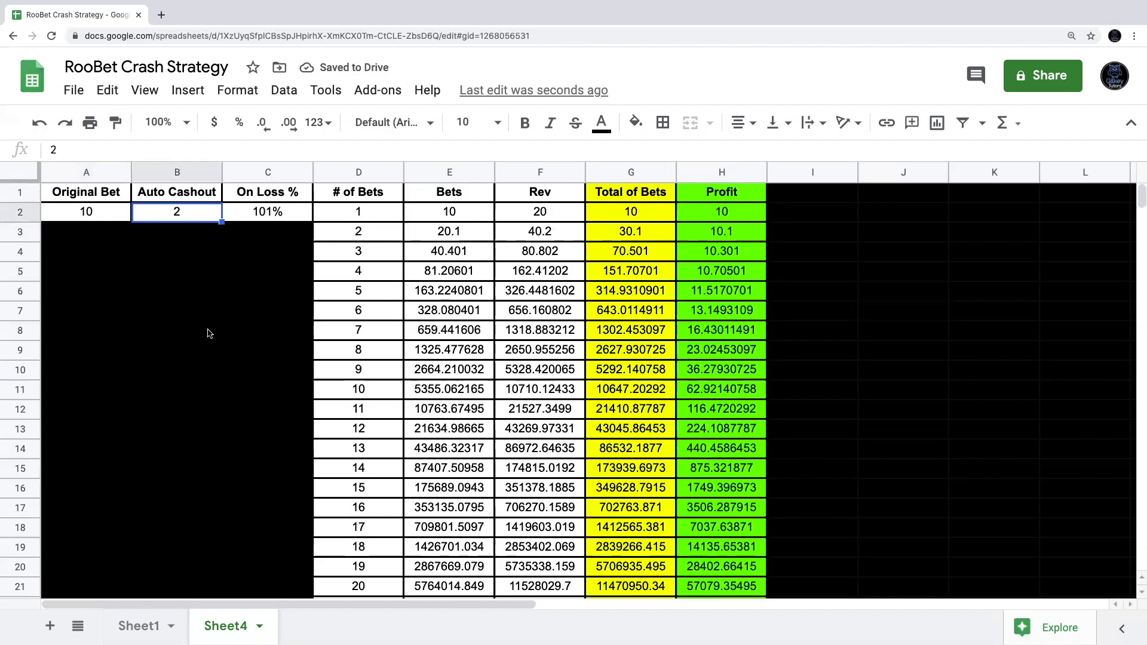
text(1)
key(Return)
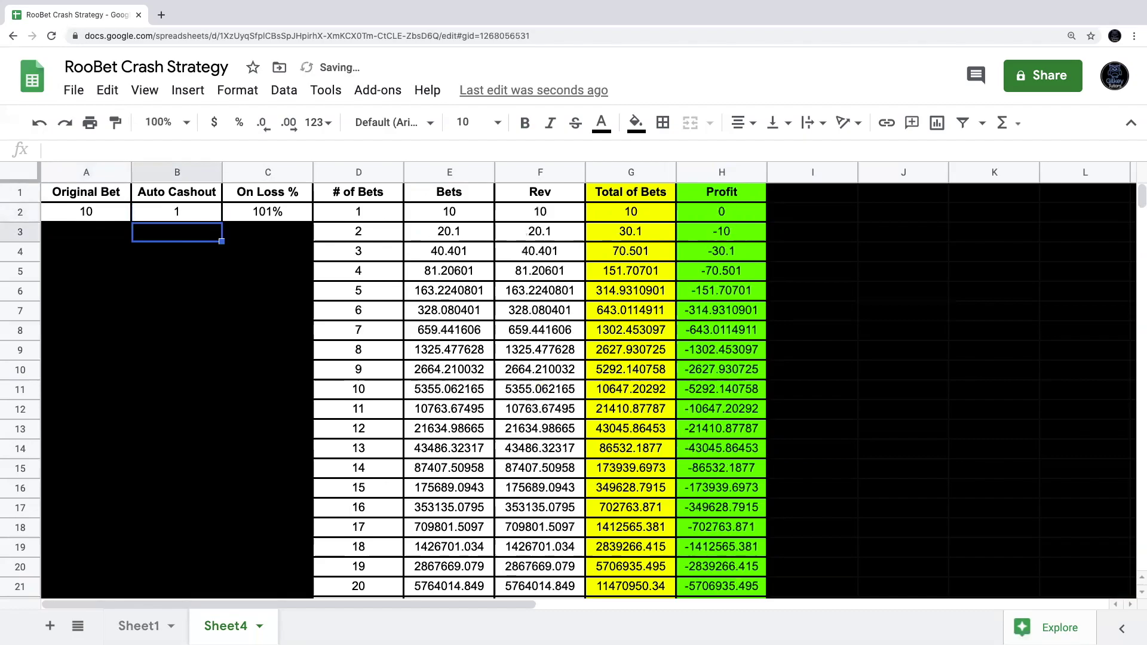
click(173, 216)
text(1.5)
key(Return)
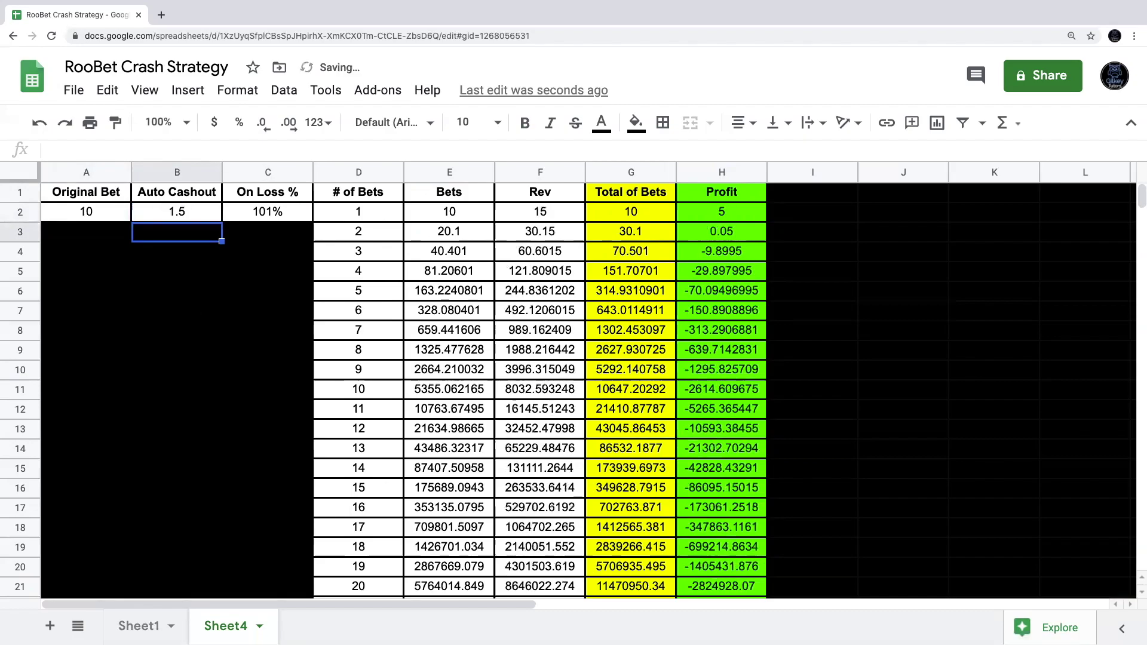
click(180, 219)
text(10)
key(Return)
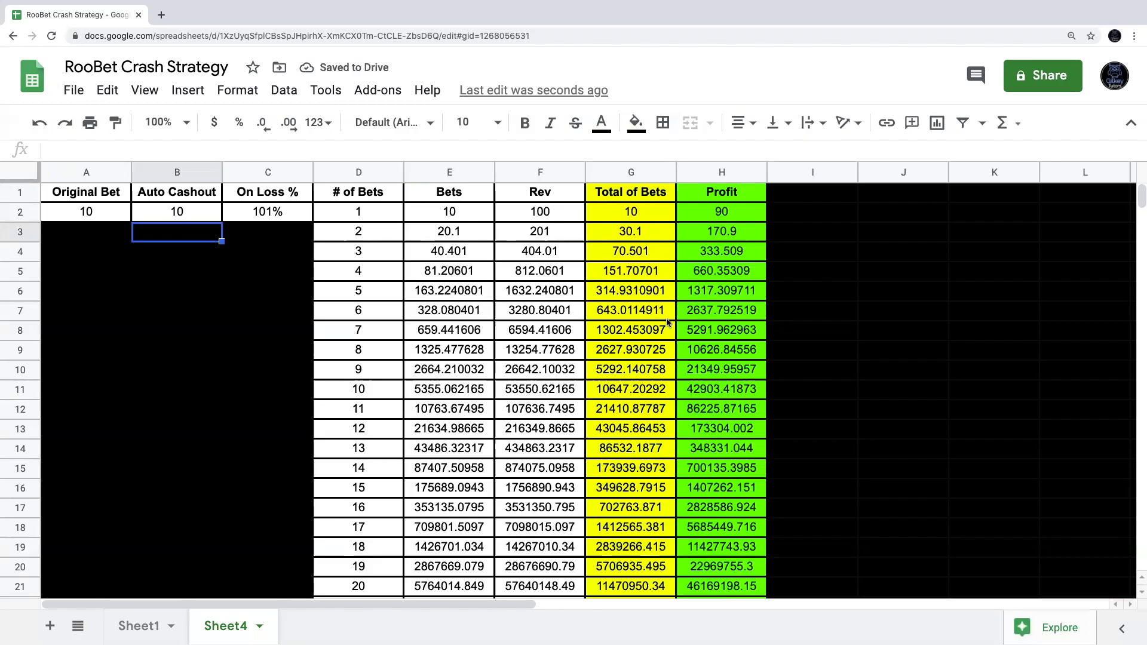
Set the Original Bet back to 0.01 and the Auto Cashout back to 2, and select the On Loss % value in C2.
click(274, 213)
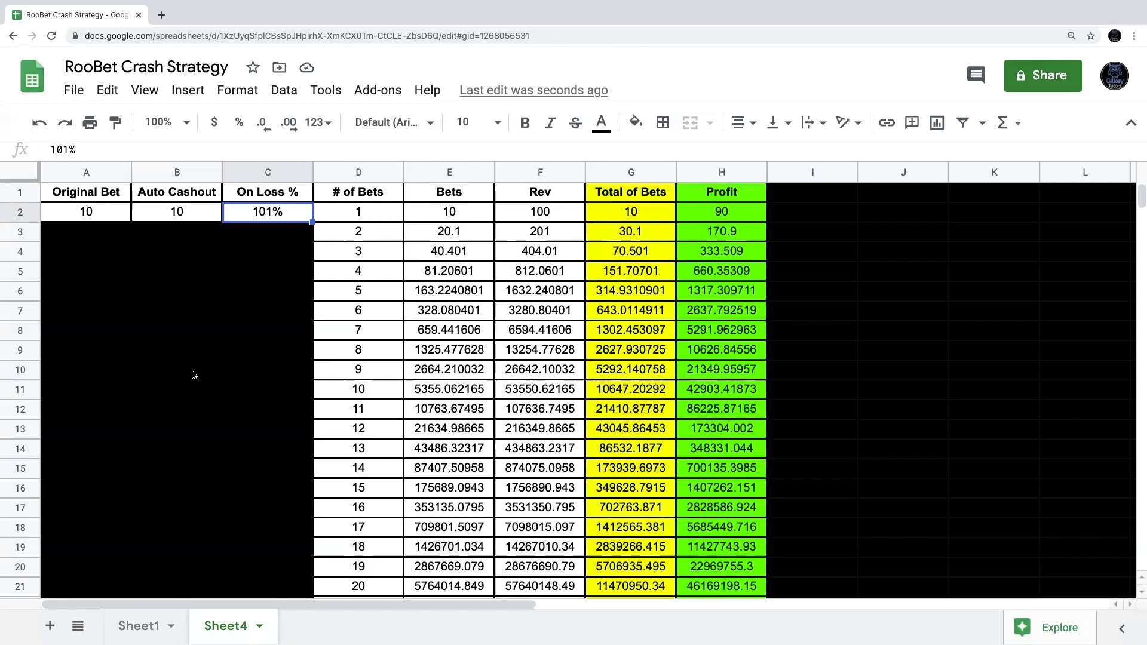
click(89, 219)
text(.01)
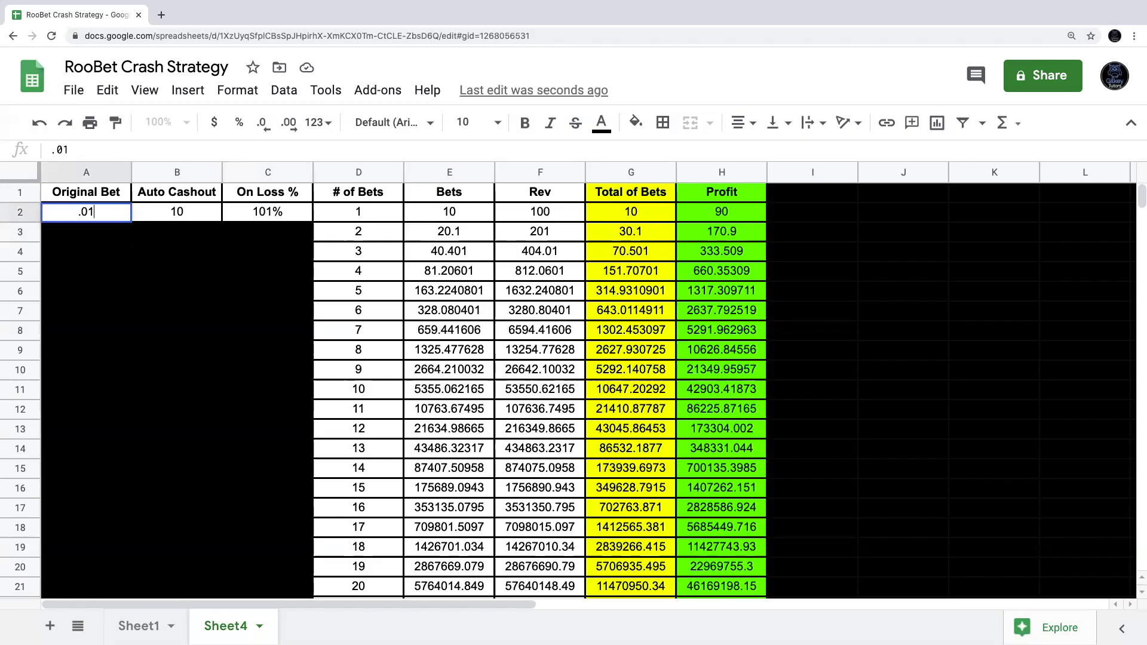
key(Return)
click(184, 212)
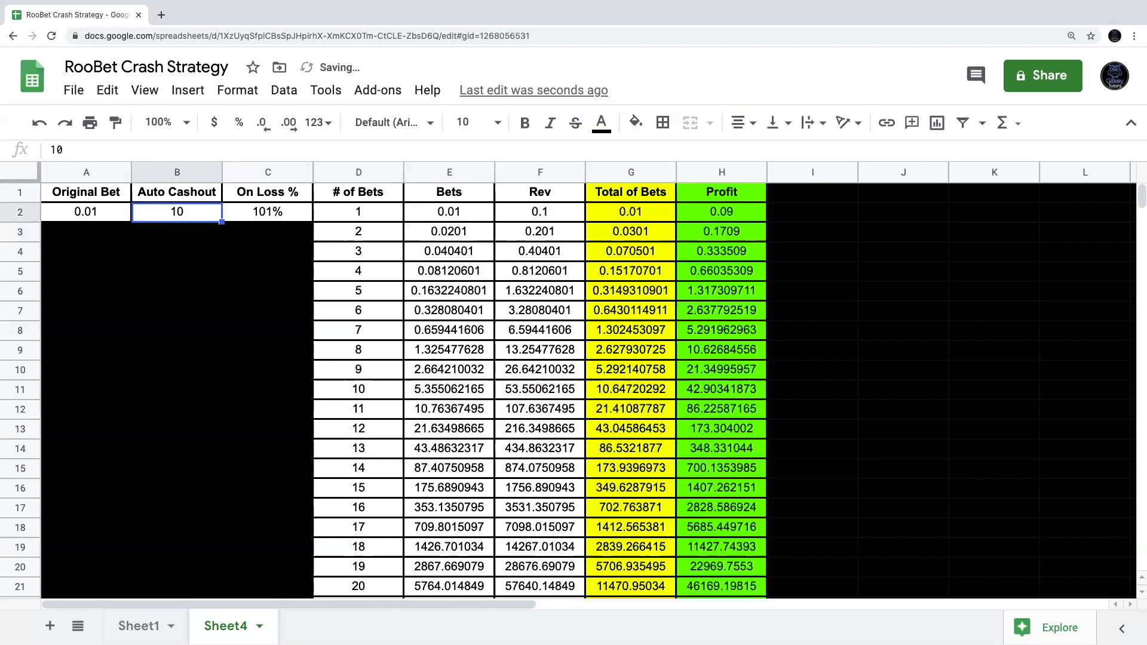
text(2)
key(Return)
click(261, 211)
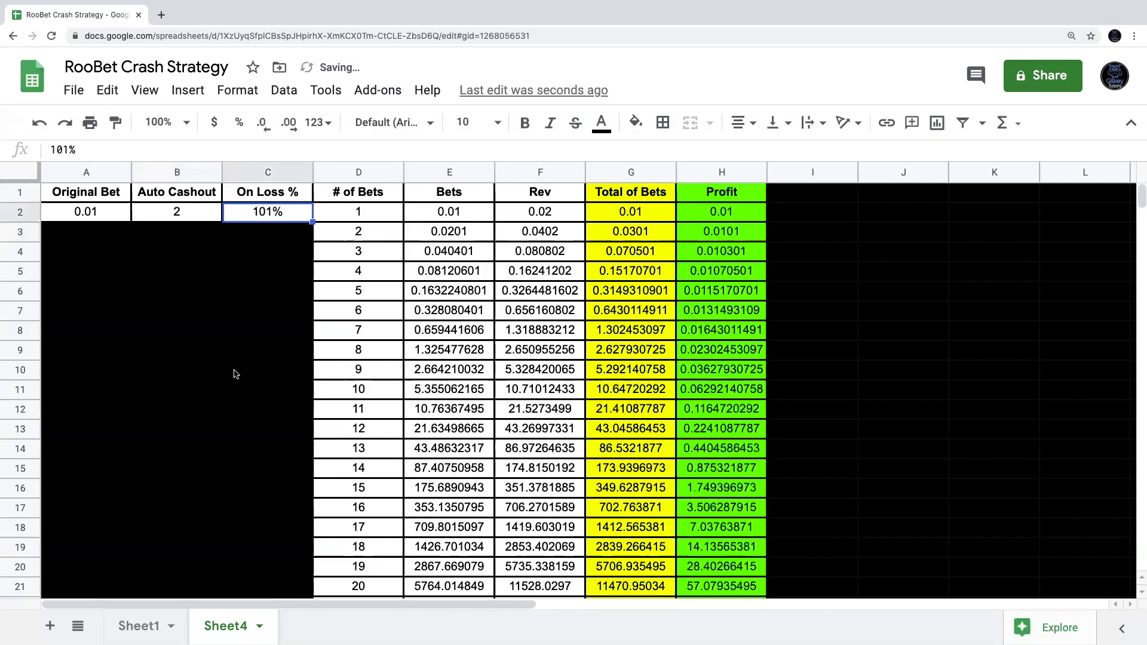